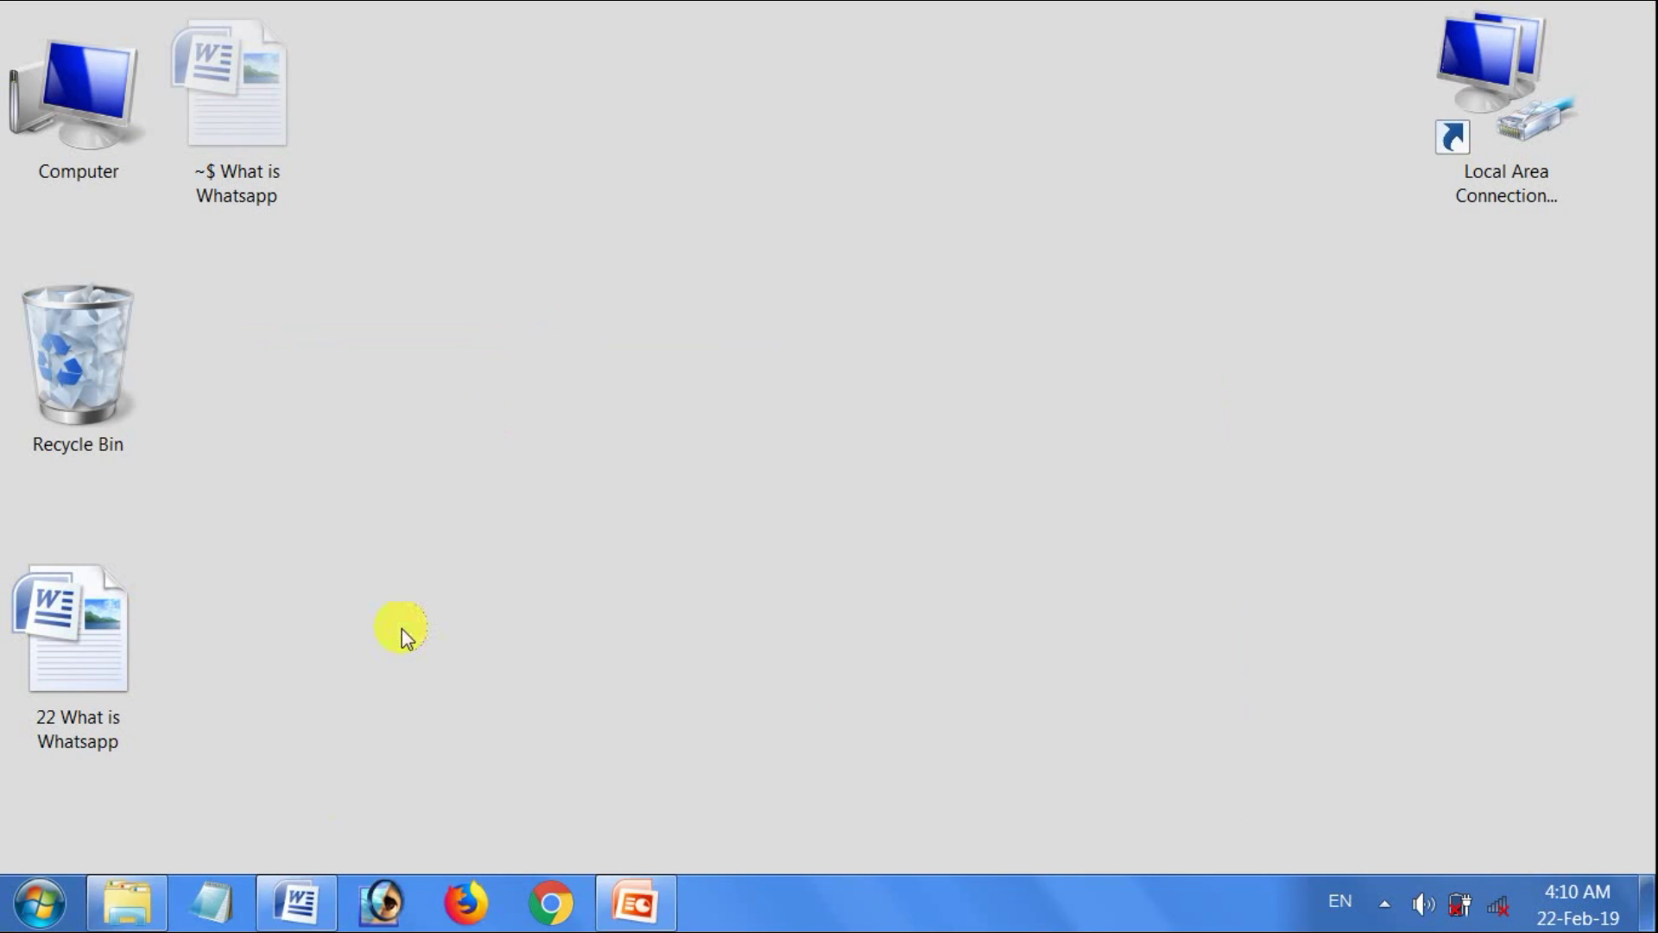
Restore the '22 What is Whatsapp' Word window from the taskbar.
left_click(302, 894)
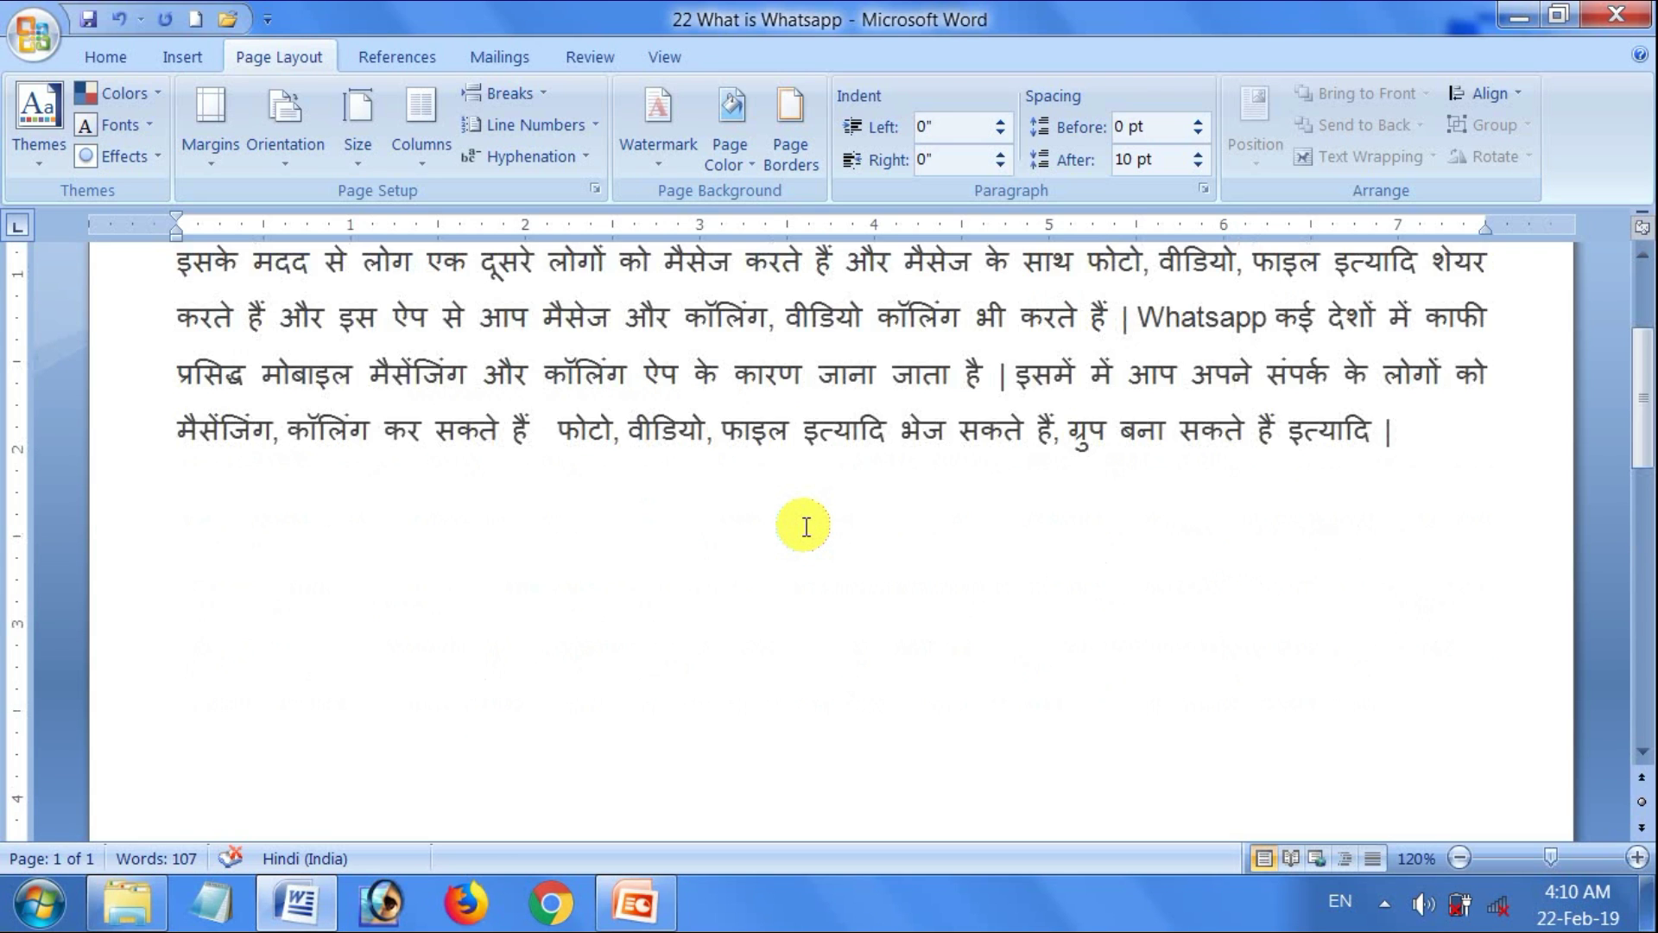
Scroll through the Hindi Whatsapp text and bring up the Home font and paragraph tools.
scroll(806, 526, "up", 3)
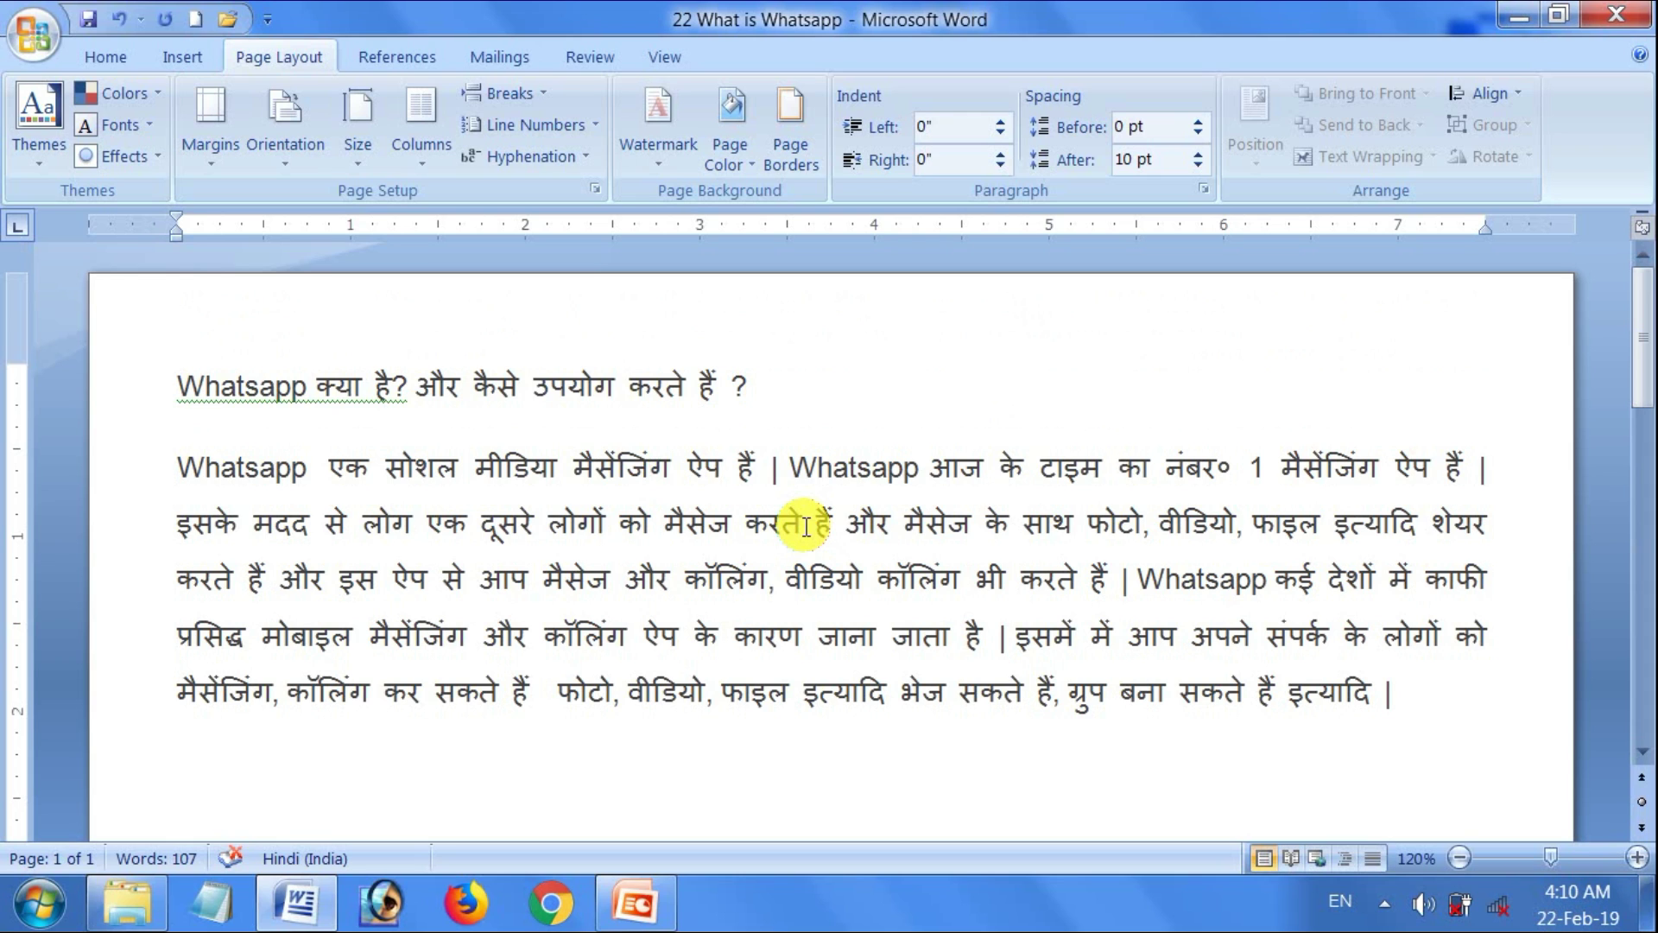
scroll(685, 569, "down", 5)
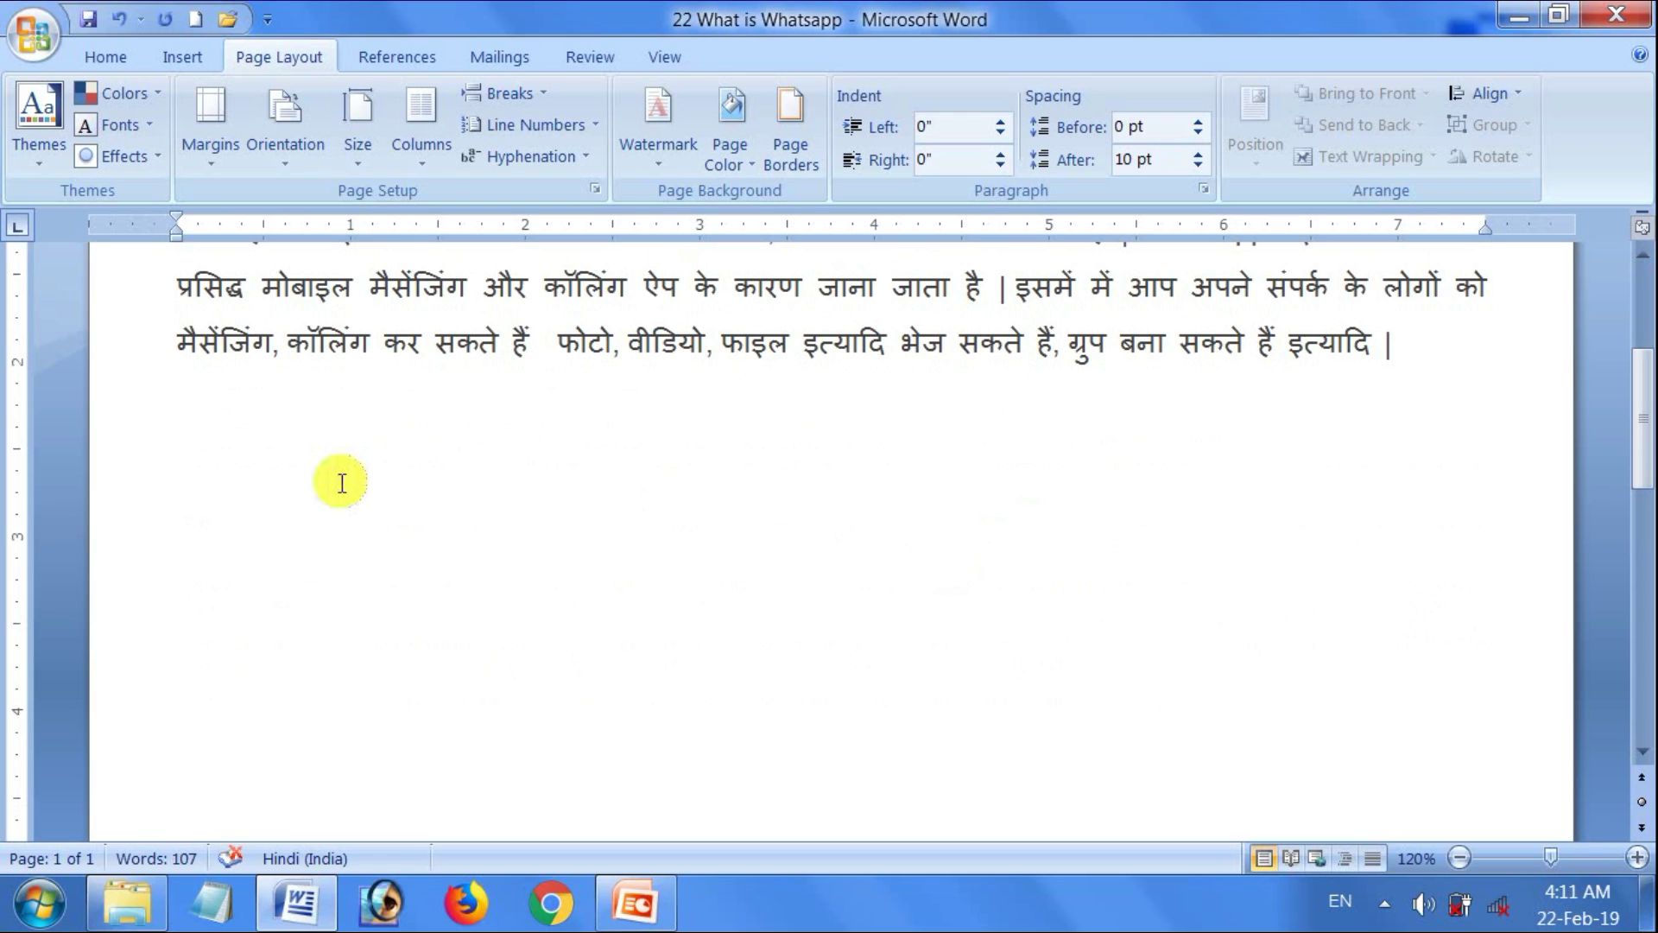
left_click(106, 57)
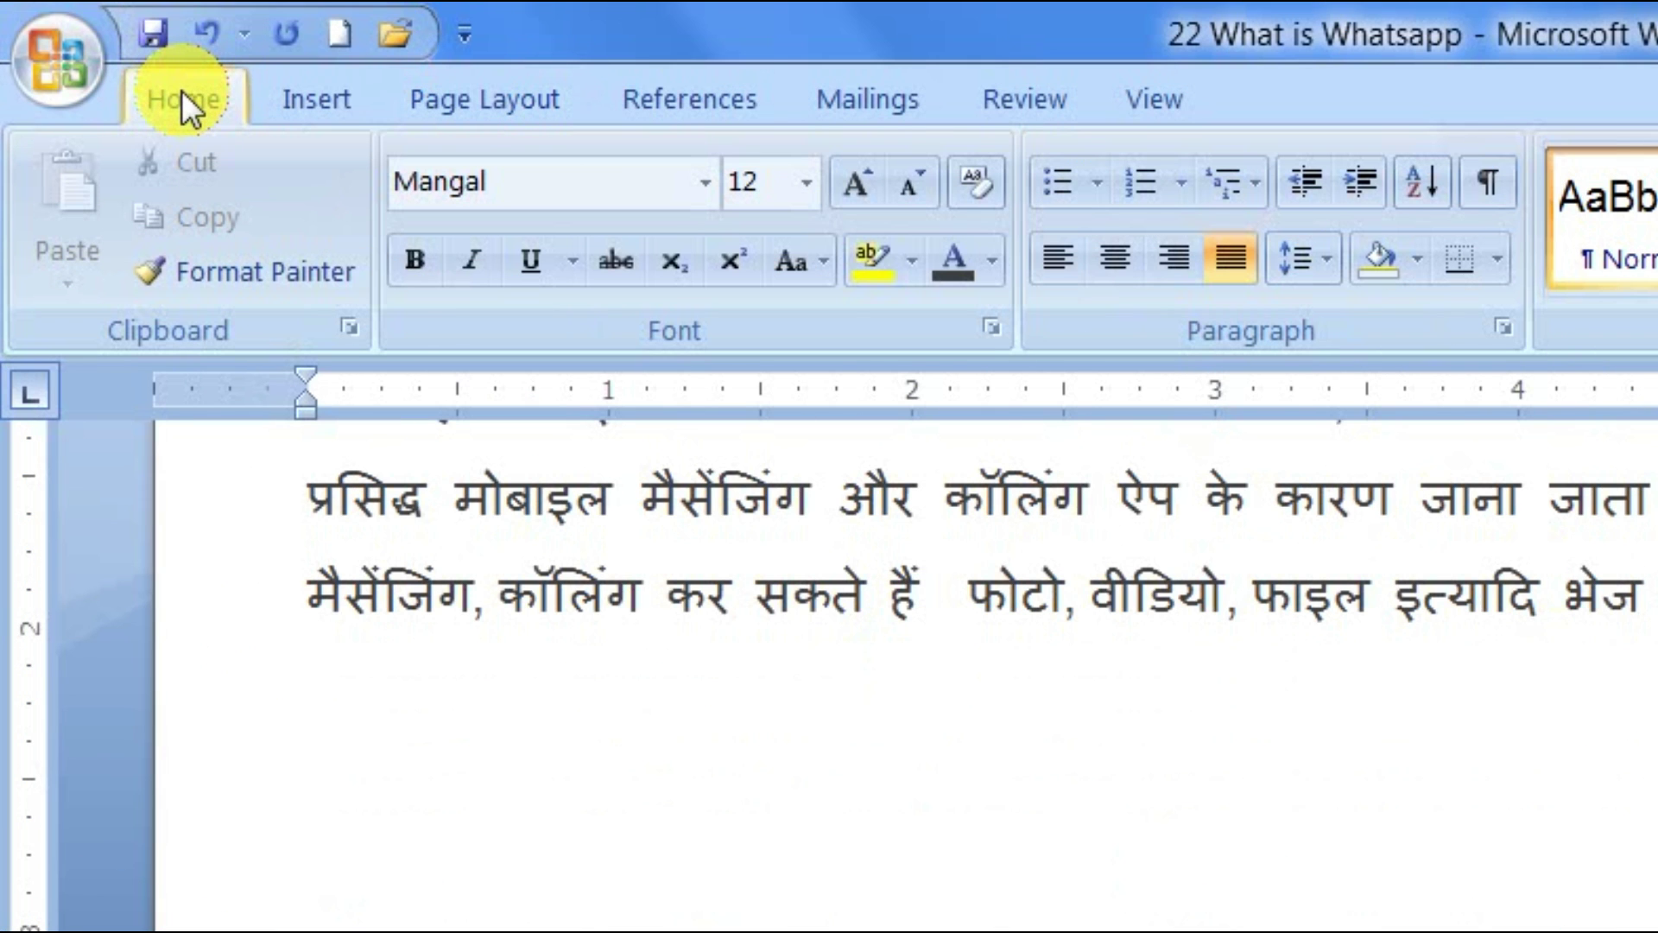
Browse the Page Layout watermark presets and choose Custom Watermark.
left_click(511, 99)
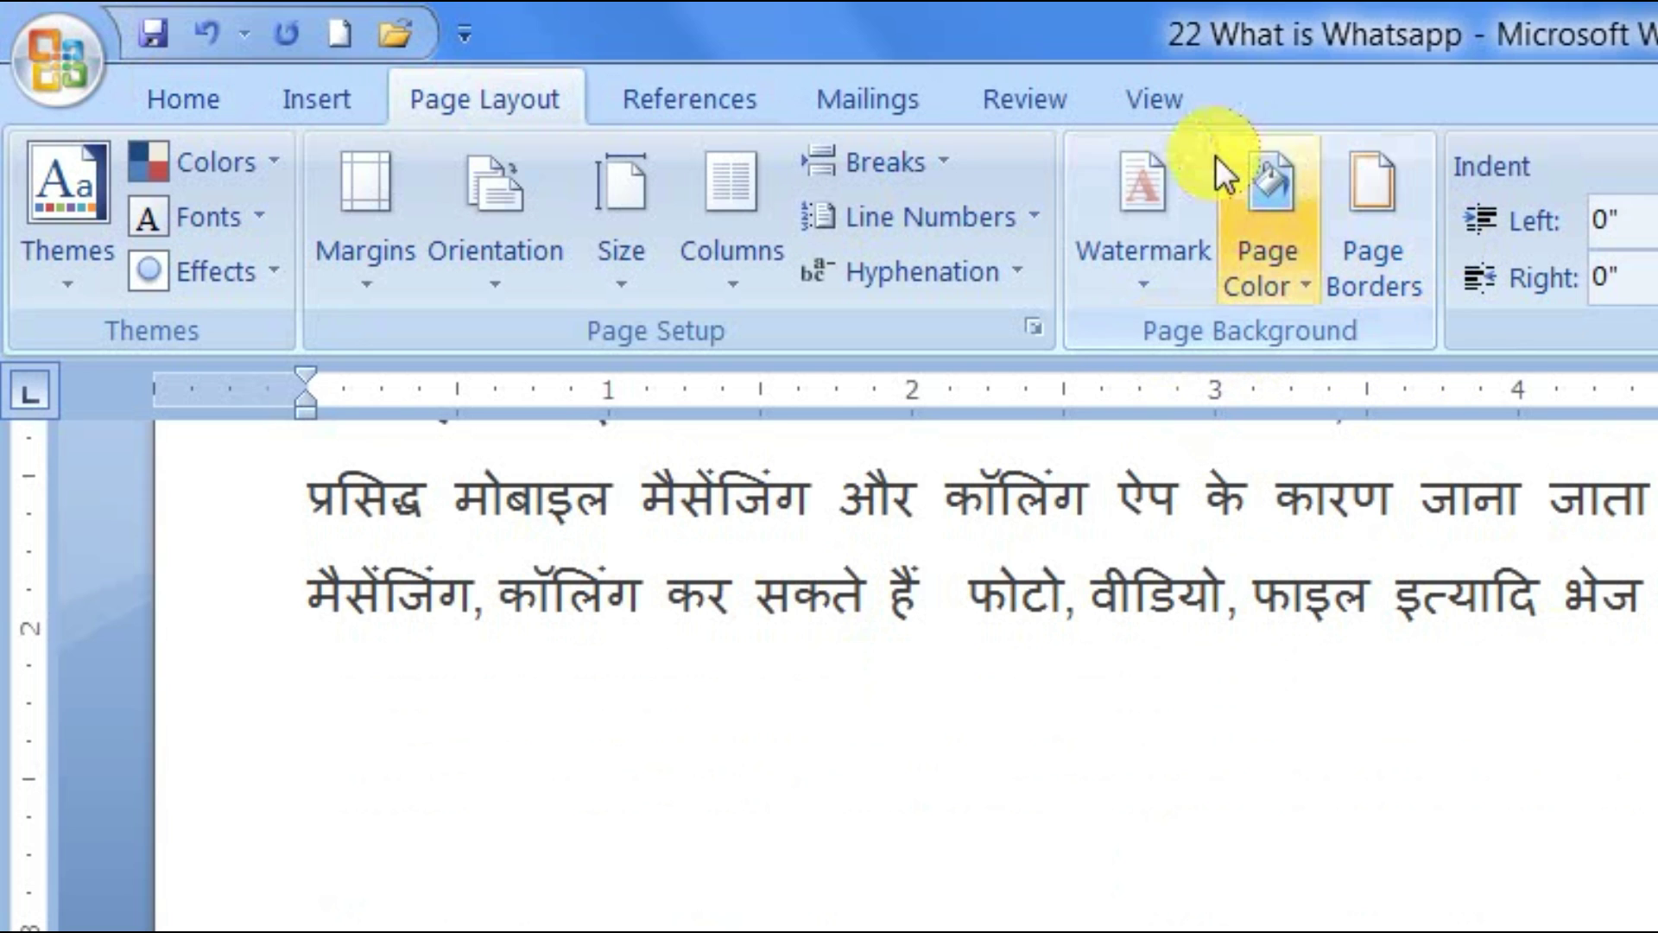
left_click(1145, 285)
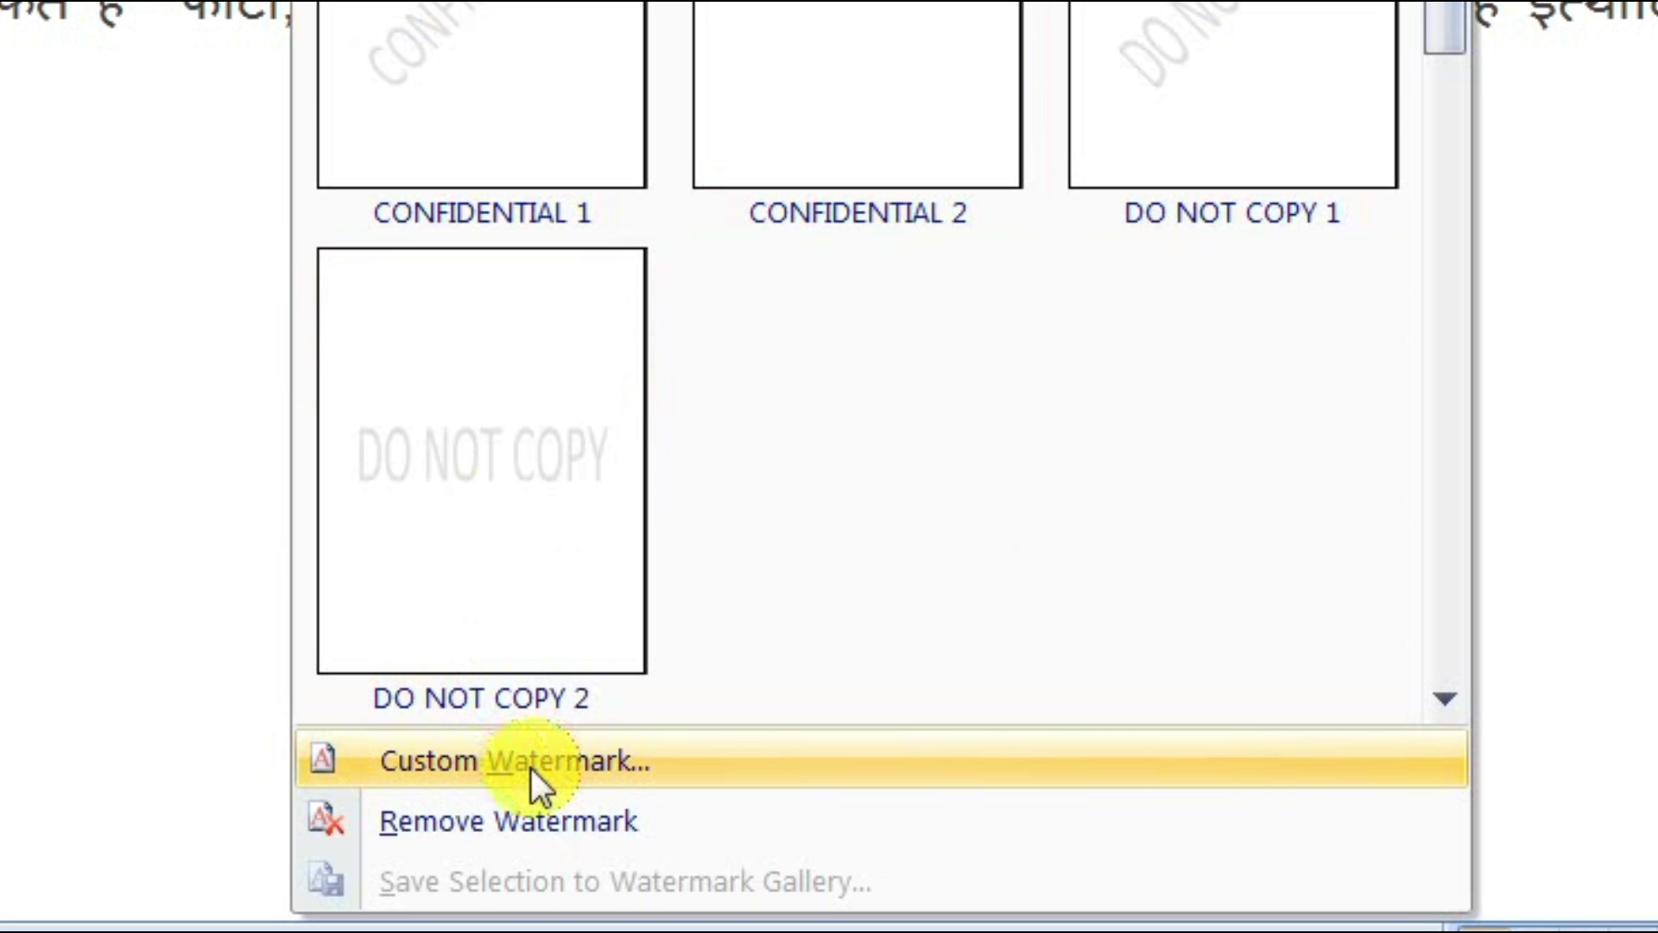
left_click(662, 770)
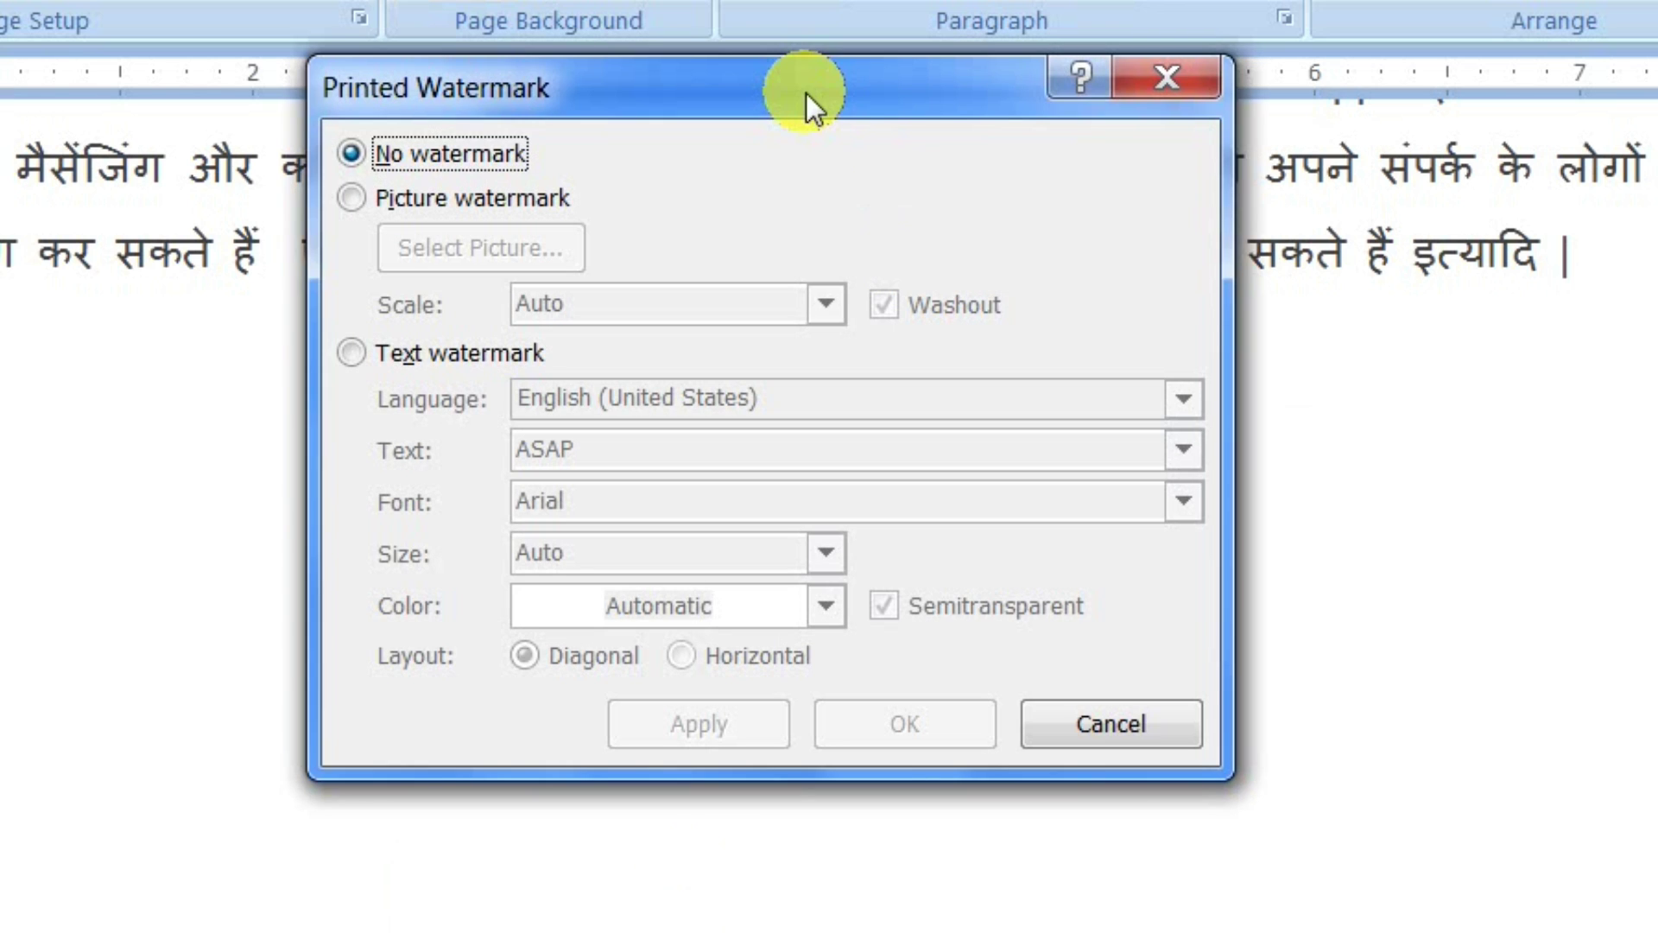
Apply a text watermark reading 'Subjectgo' in Arial Rounded MT Bold.
left_click_drag(806, 92, 743, 237)
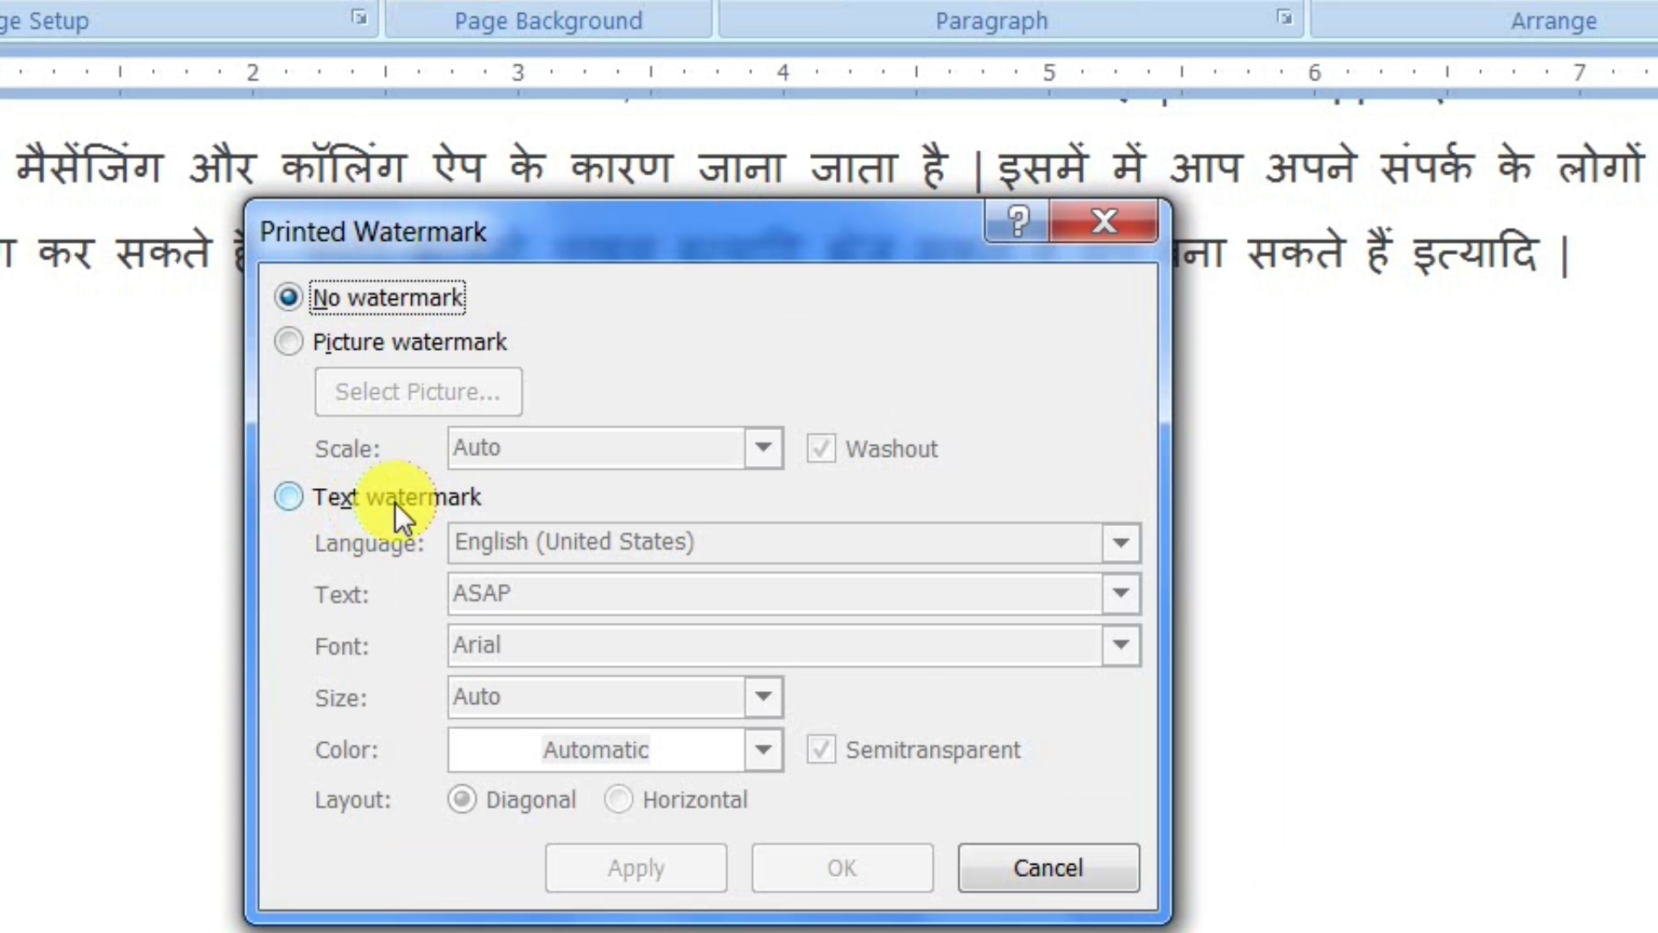
left_click(291, 498)
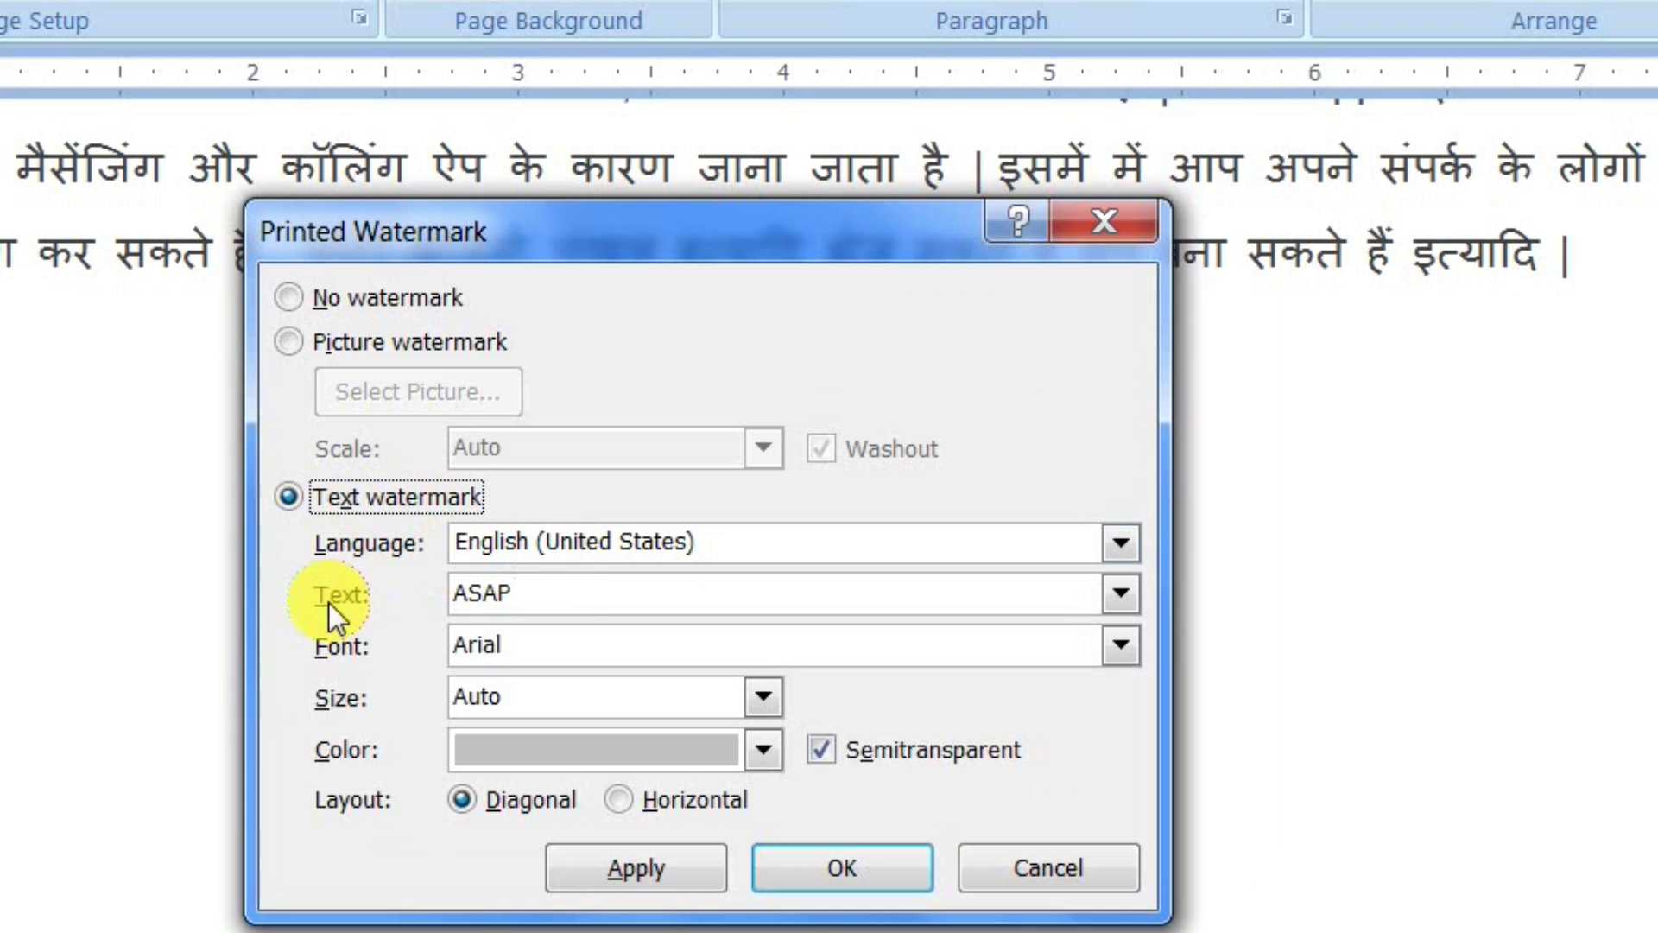
double_click(556, 592)
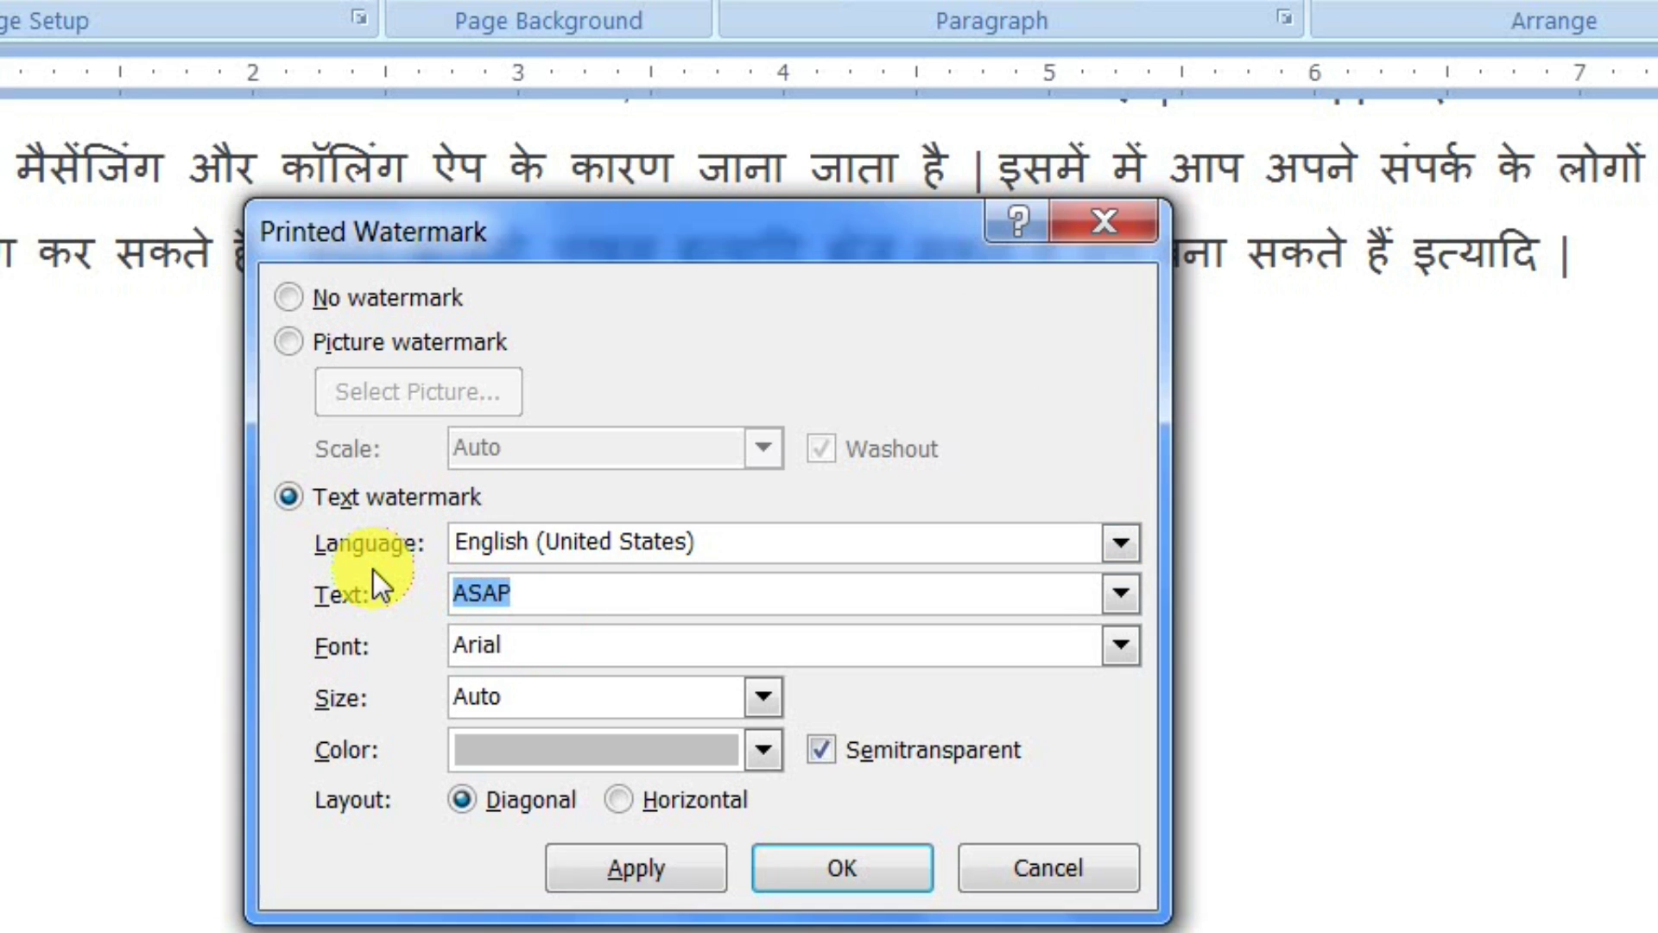
type("S")
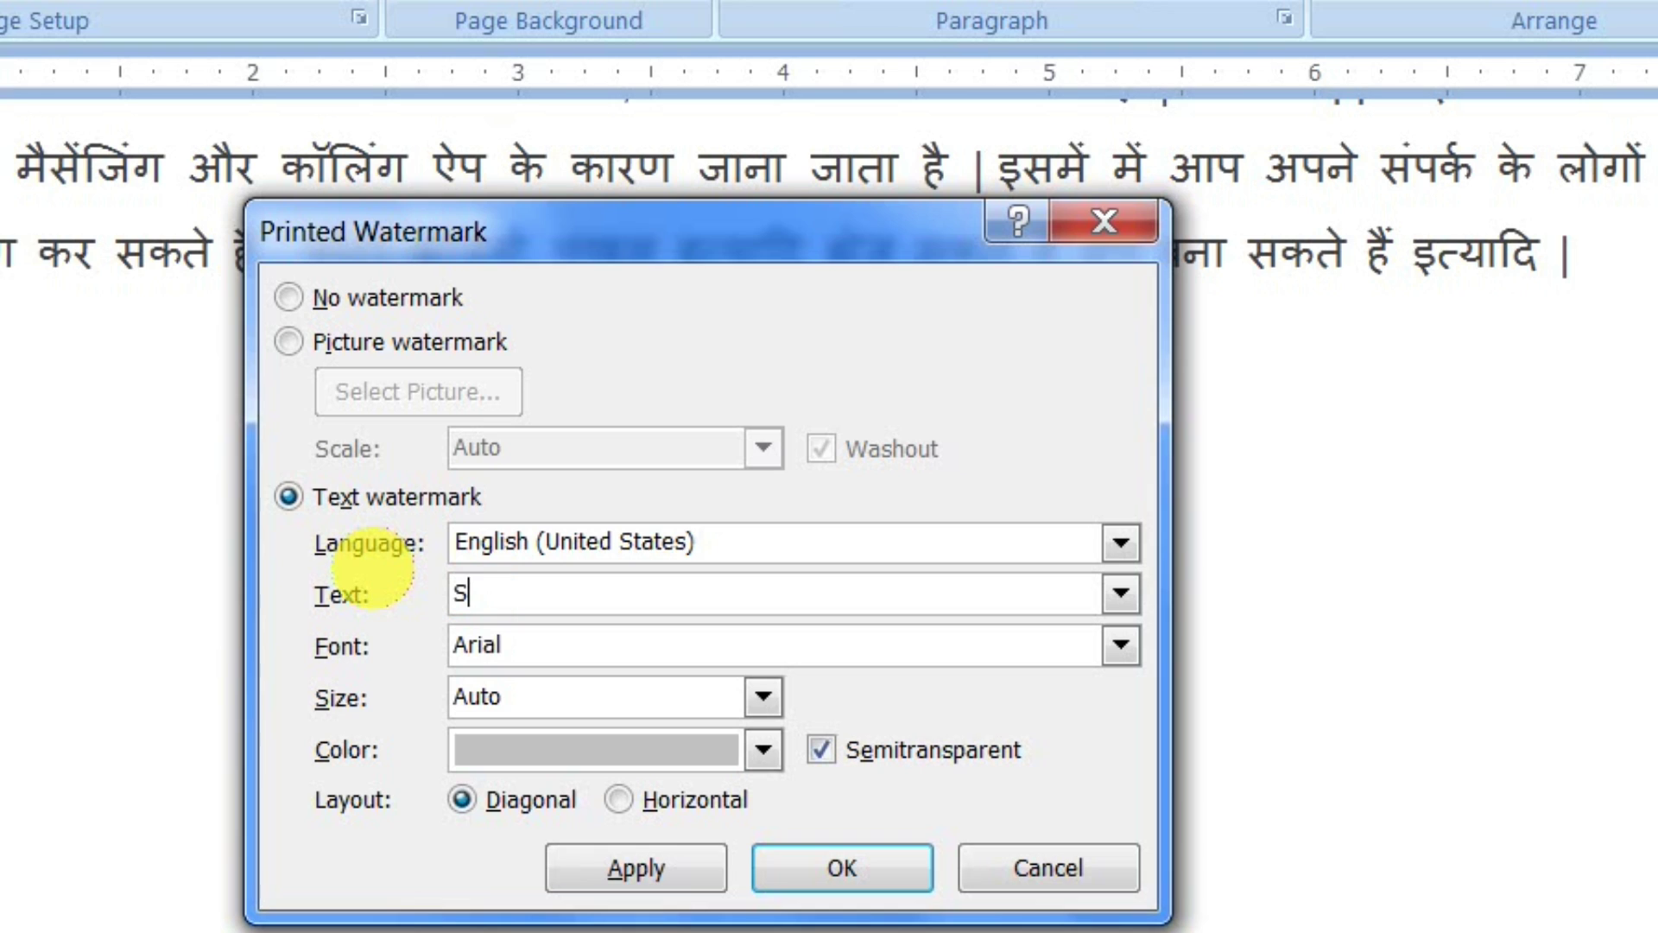
type("ubject")
type("go")
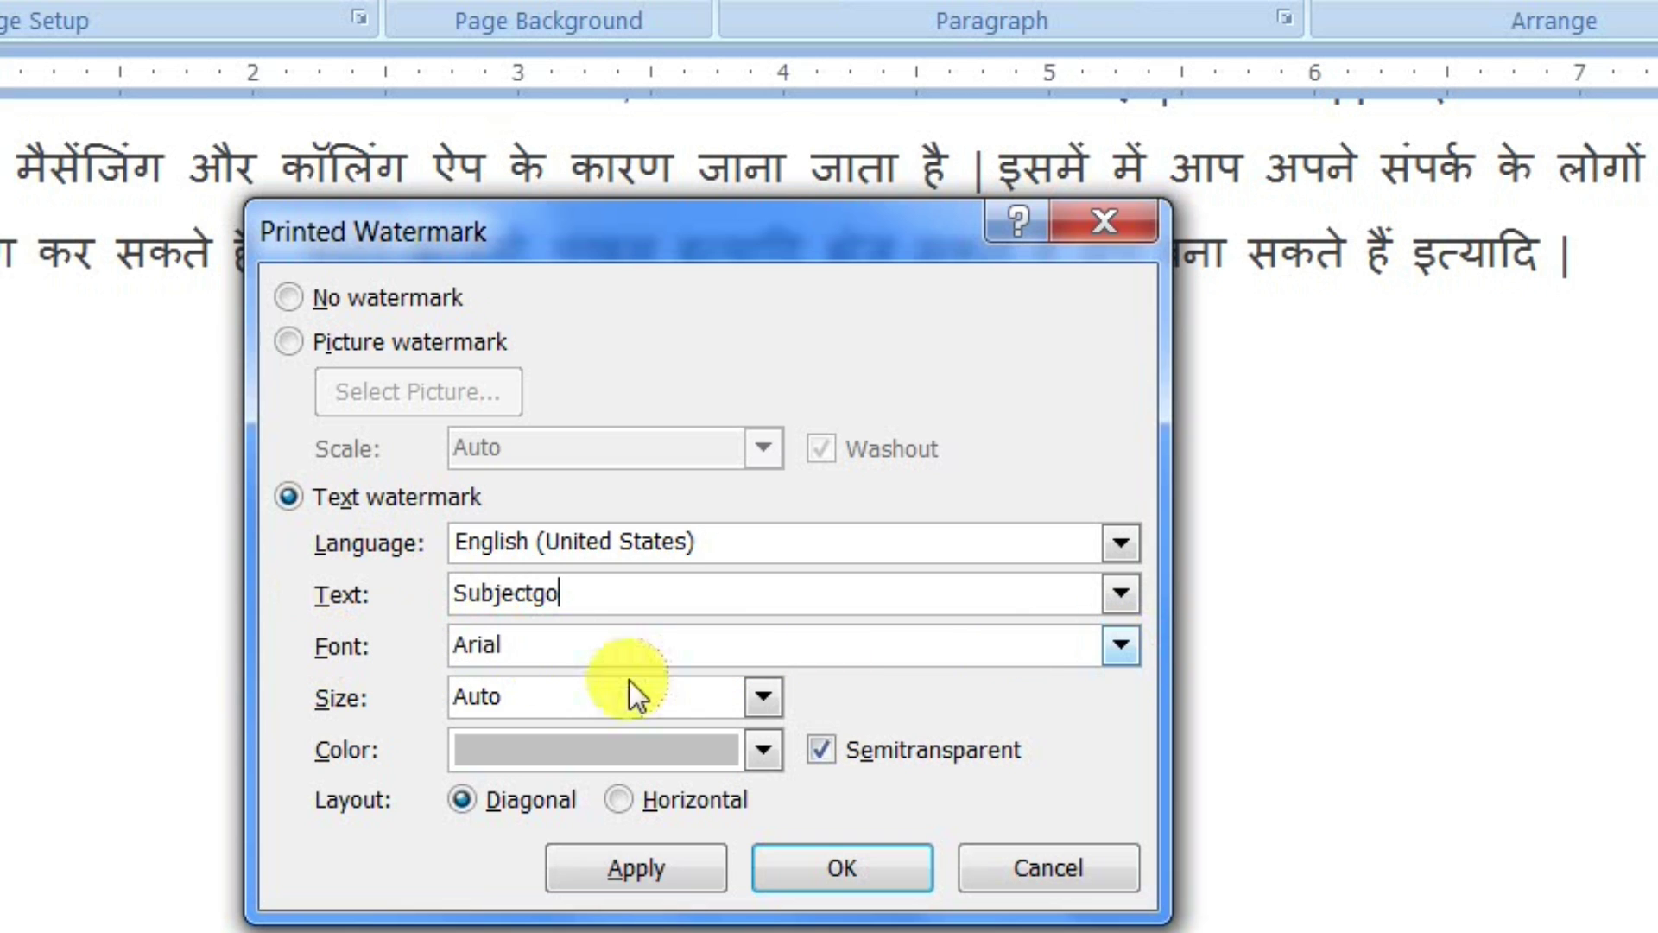
left_click(1121, 657)
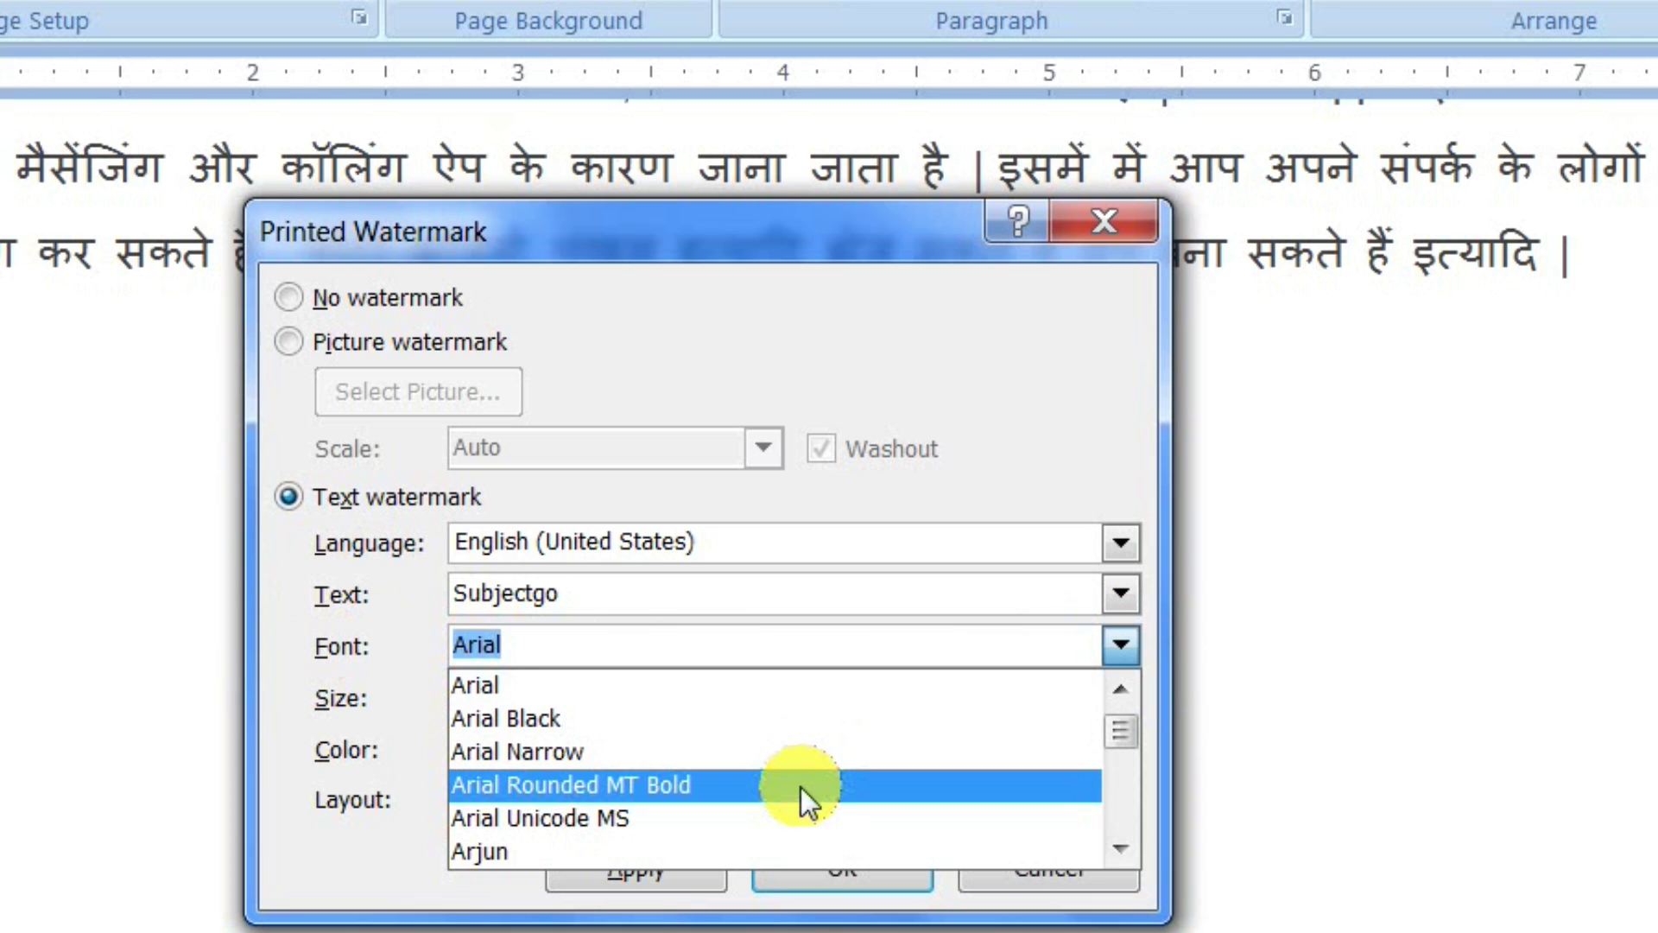
left_click(615, 783)
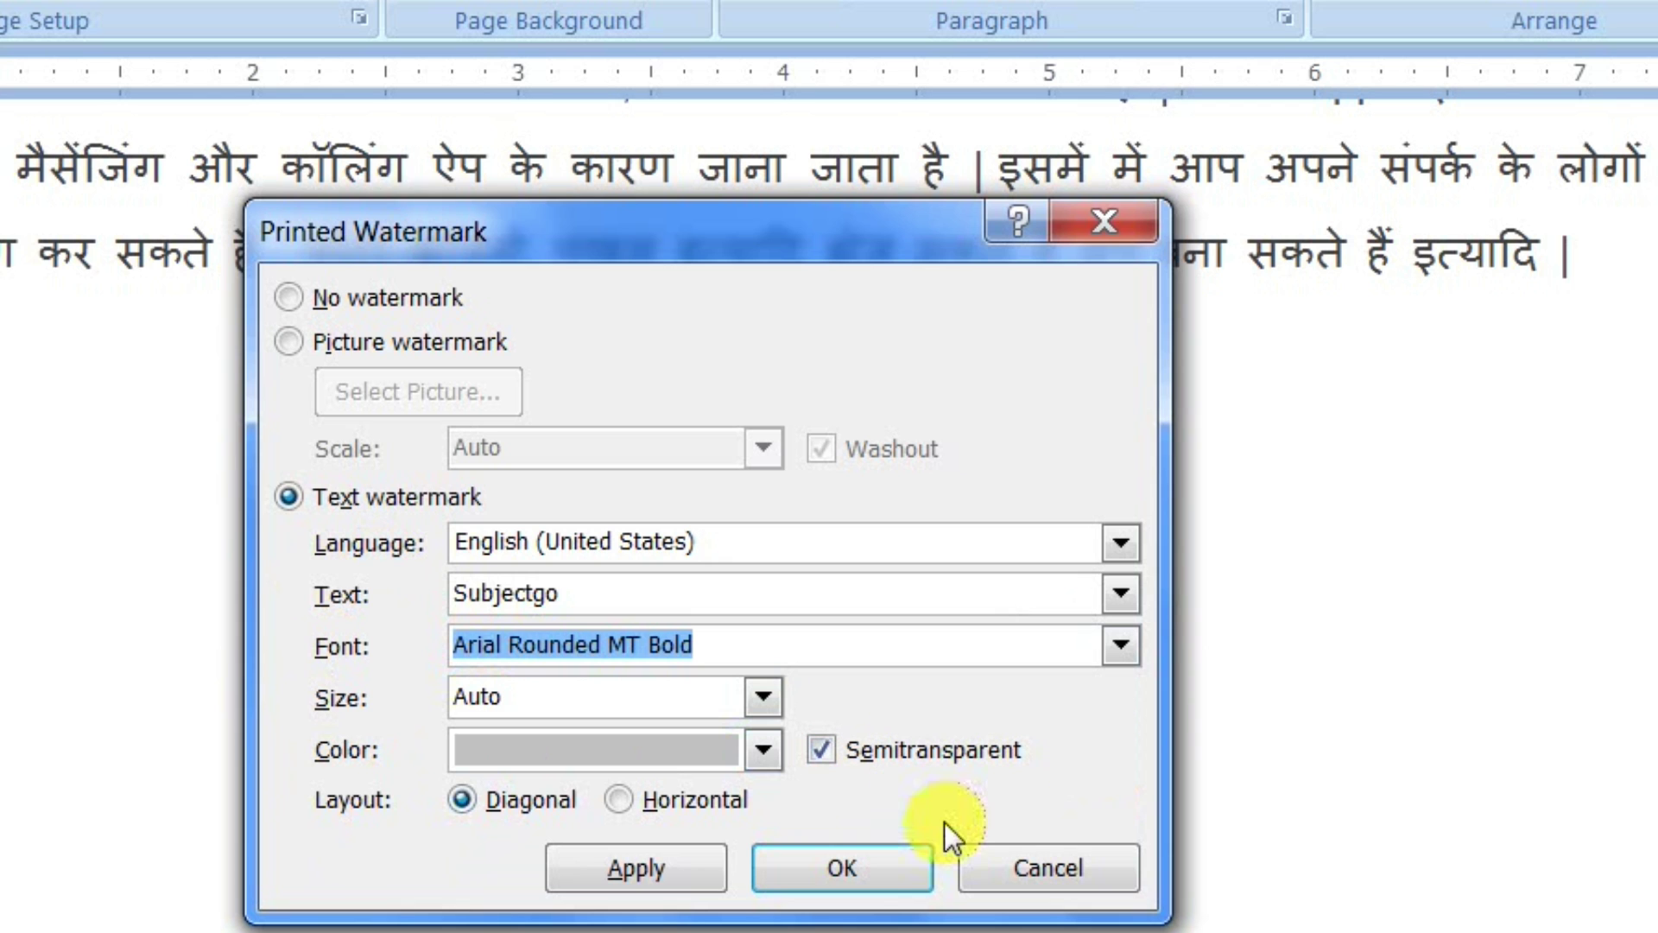
left_click(666, 867)
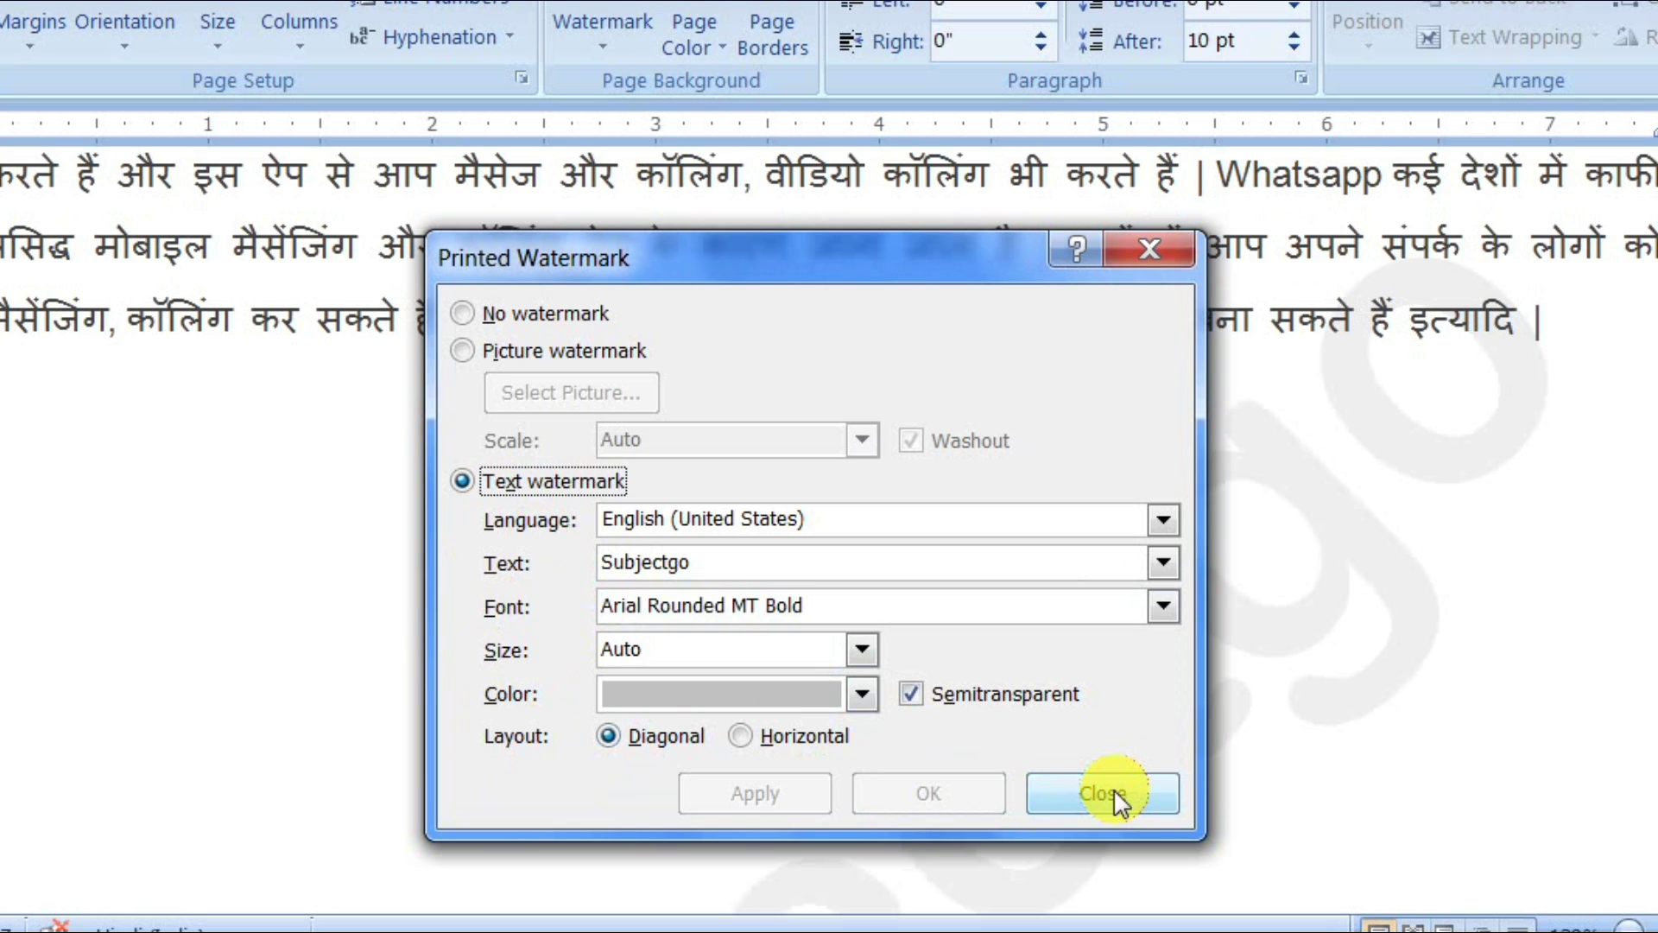
Close the watermark settings and scroll down to view the diagonal 'Subjectgo' watermark.
left_click(1041, 868)
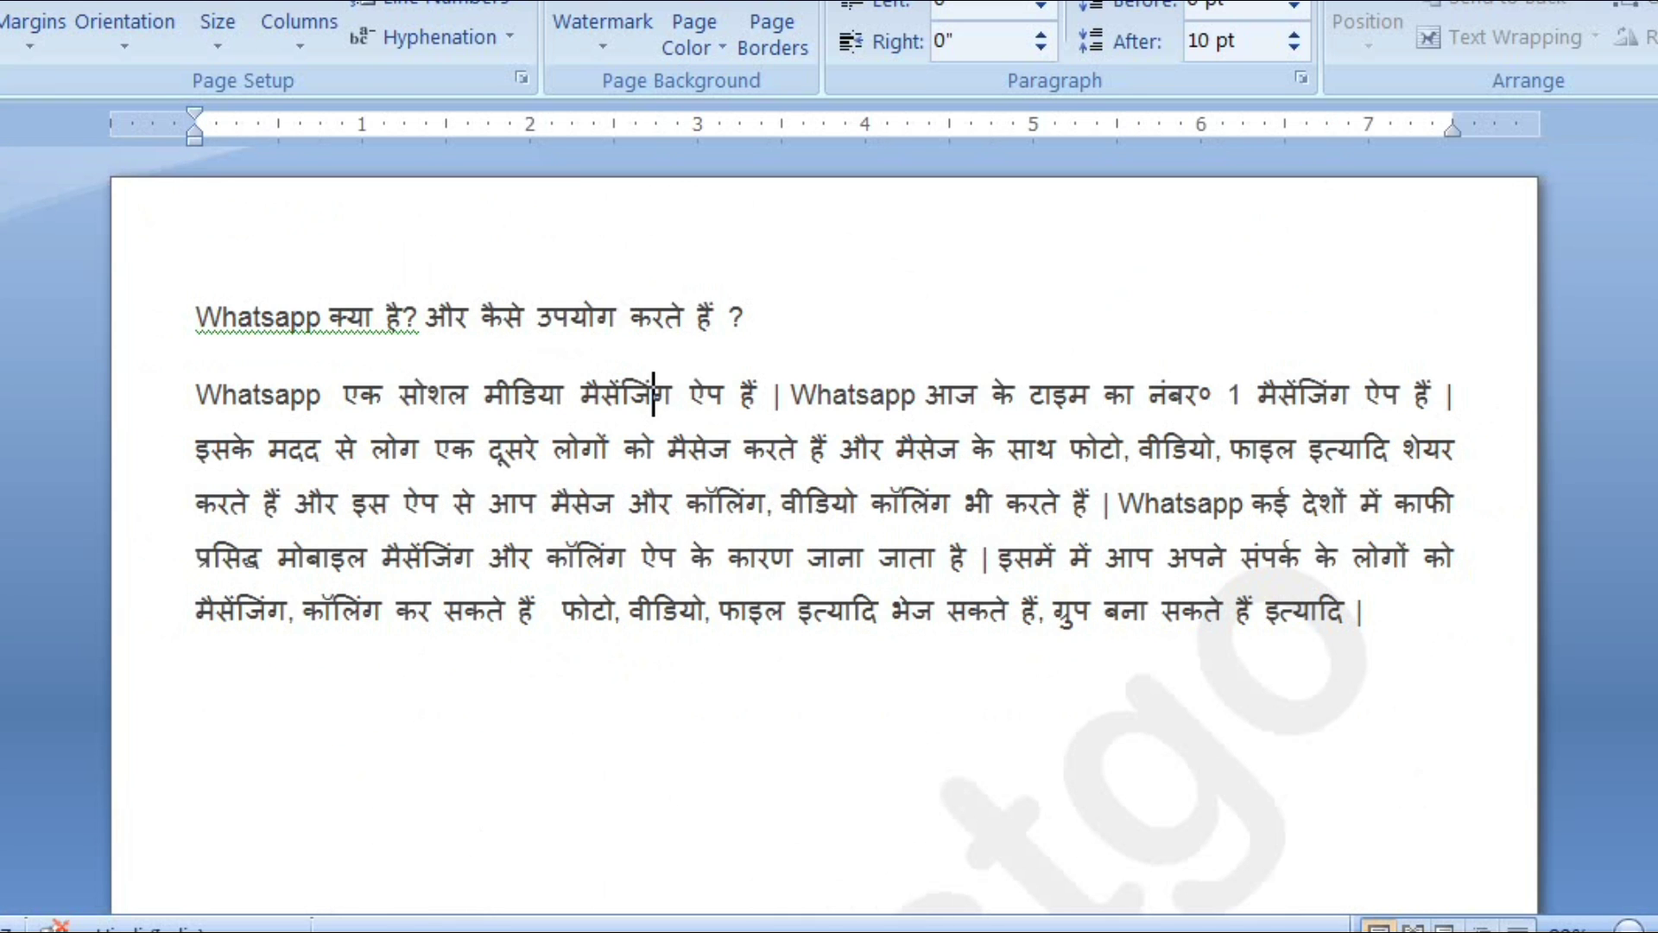
scroll(1306, 687, "down", 5)
scroll(1306, 686, "down", 5)
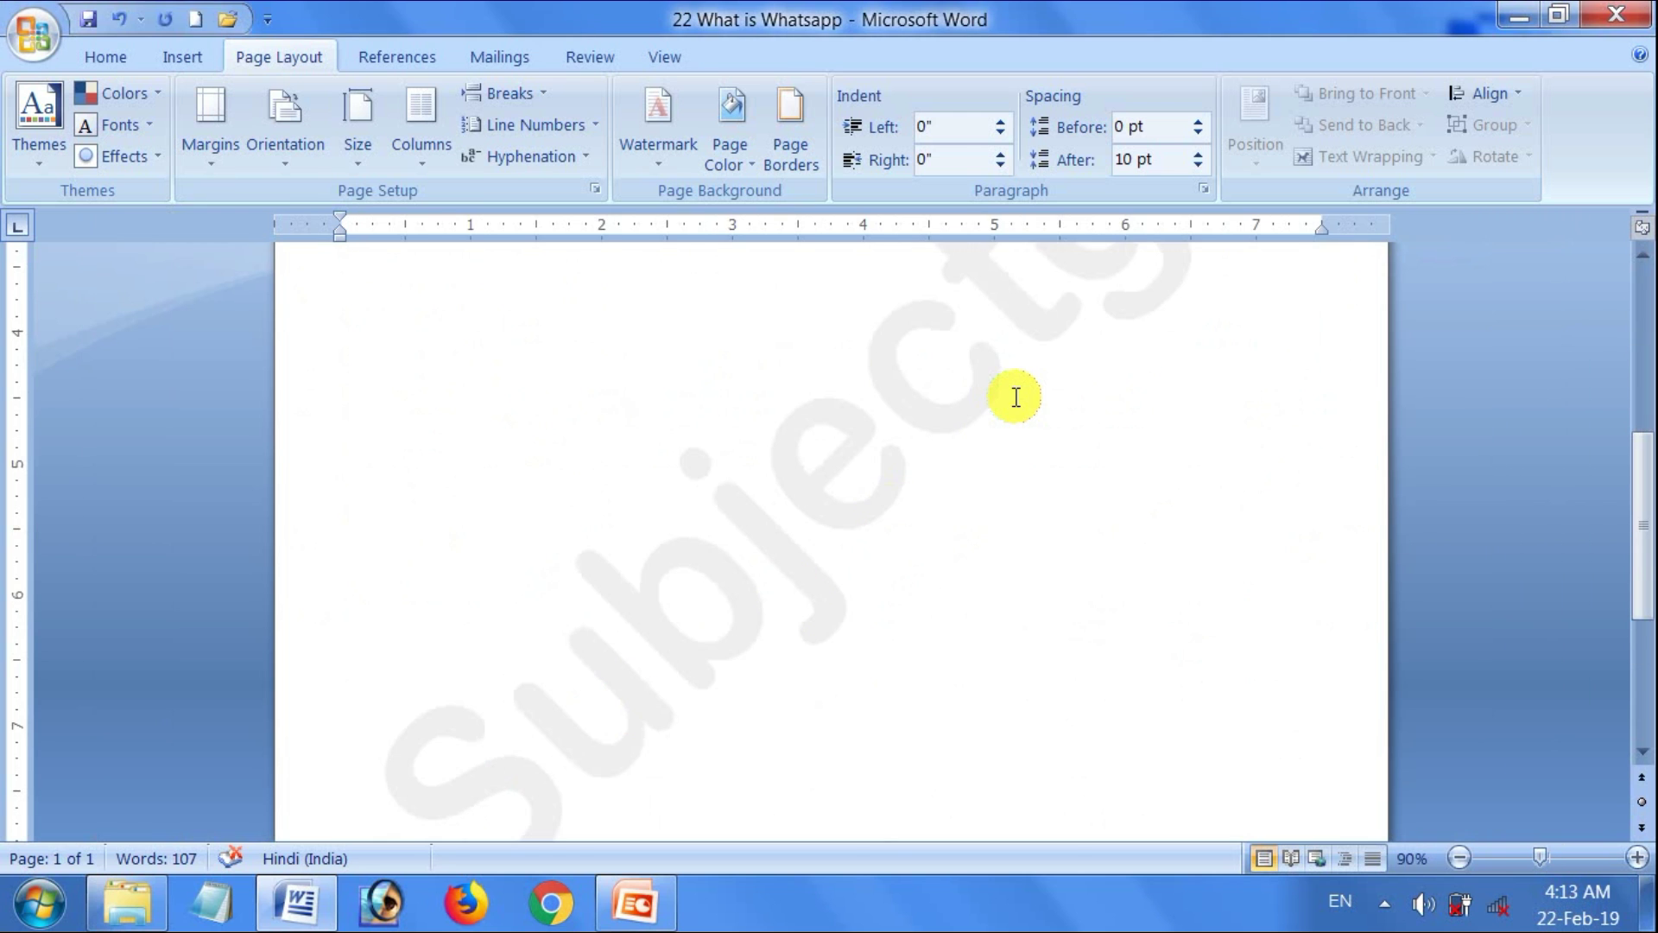
scroll(1002, 390, "down", 3)
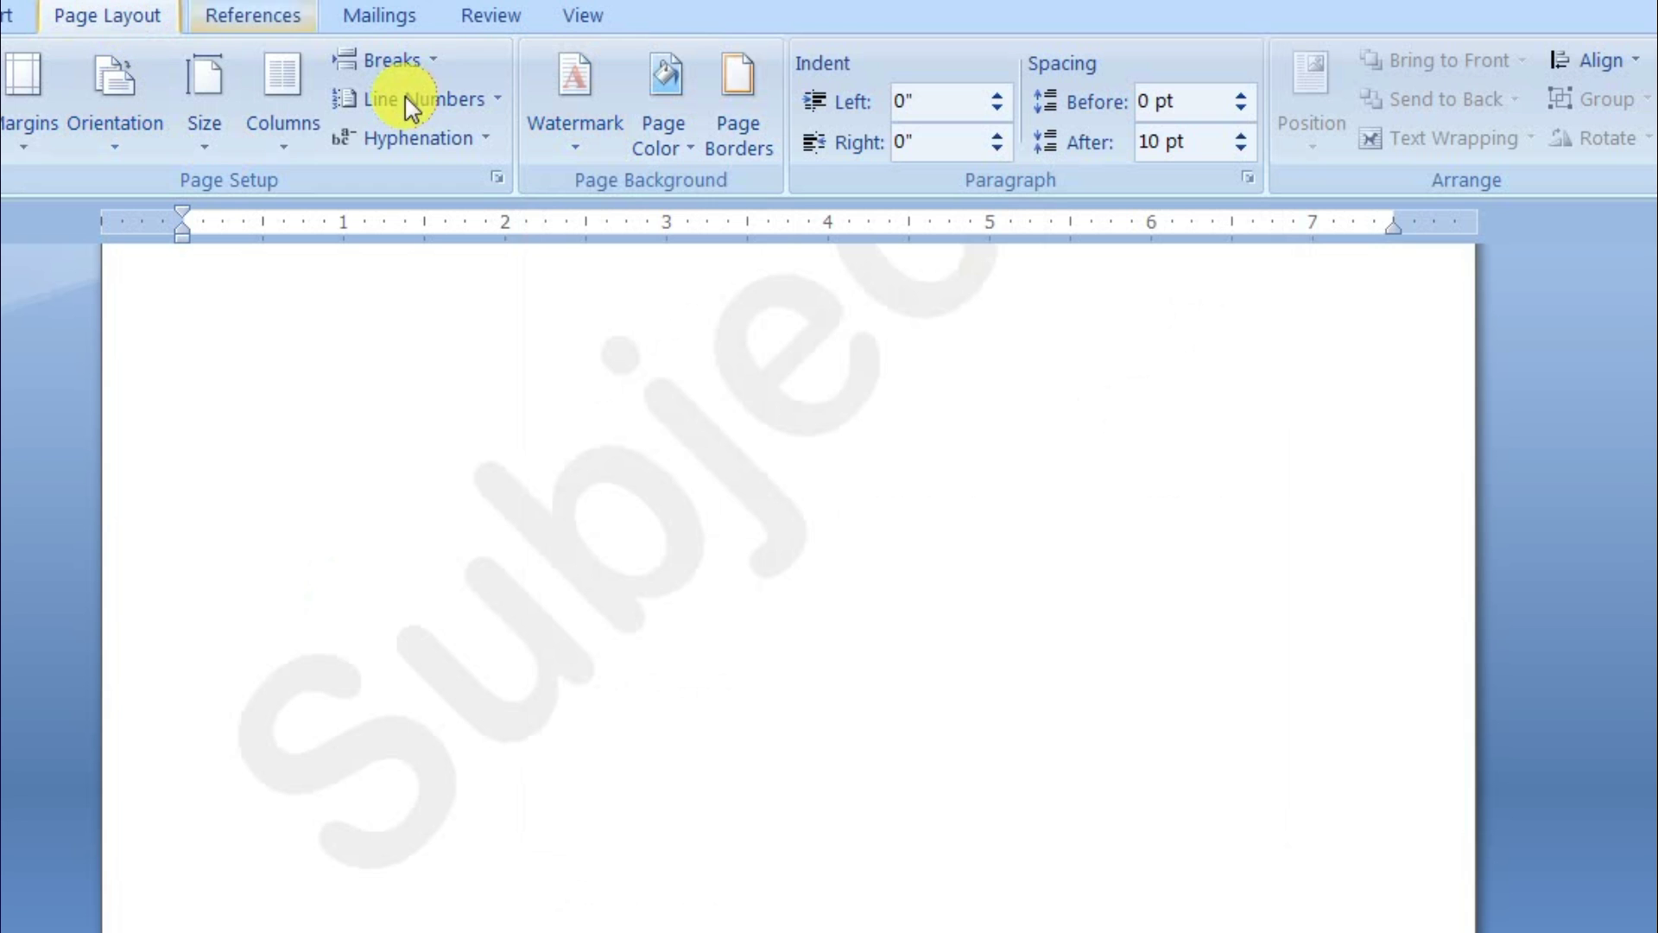
Recolour the watermark light teal and apply it with semitransparency turned off.
left_click(570, 154)
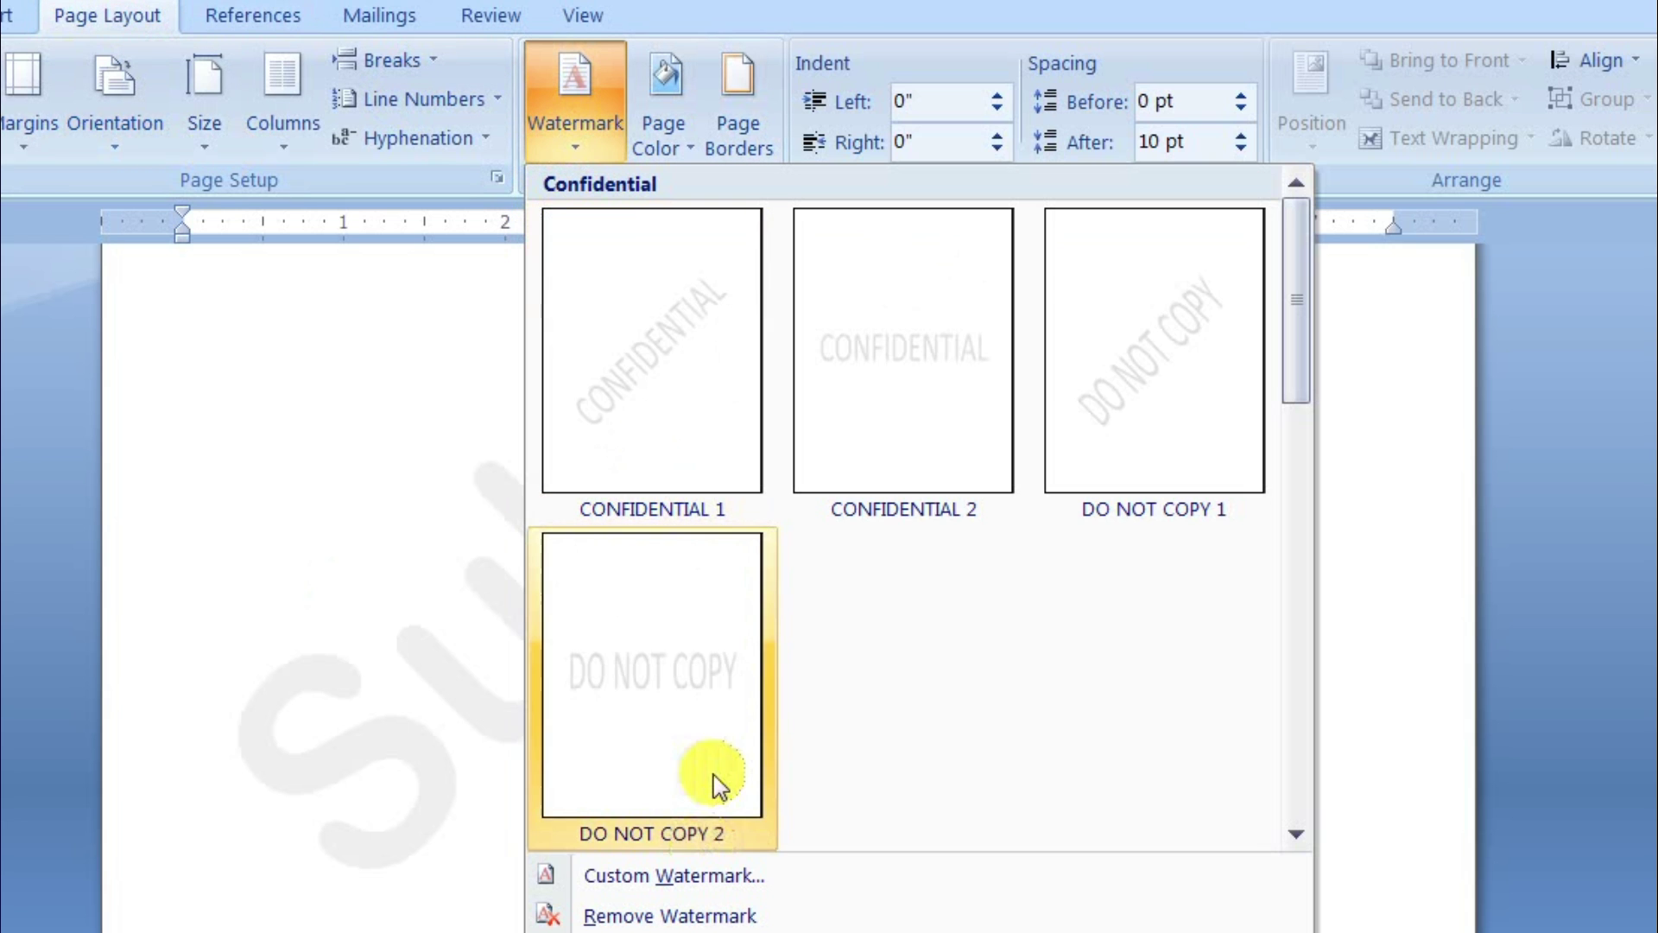
left_click(710, 876)
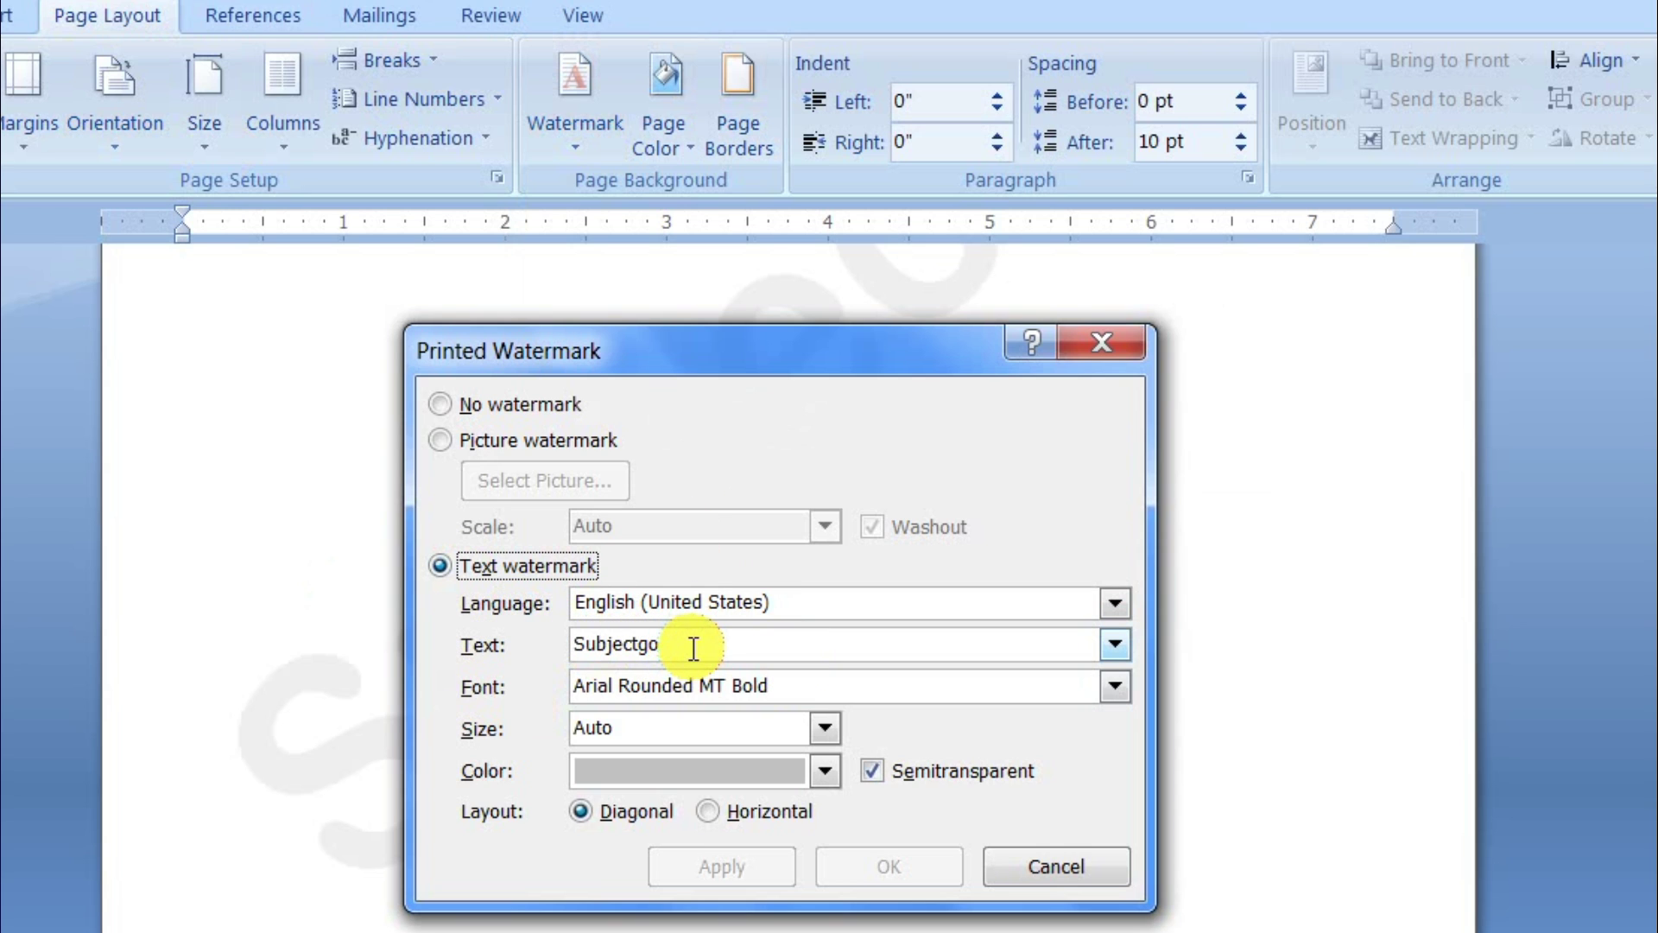
left_click(827, 771)
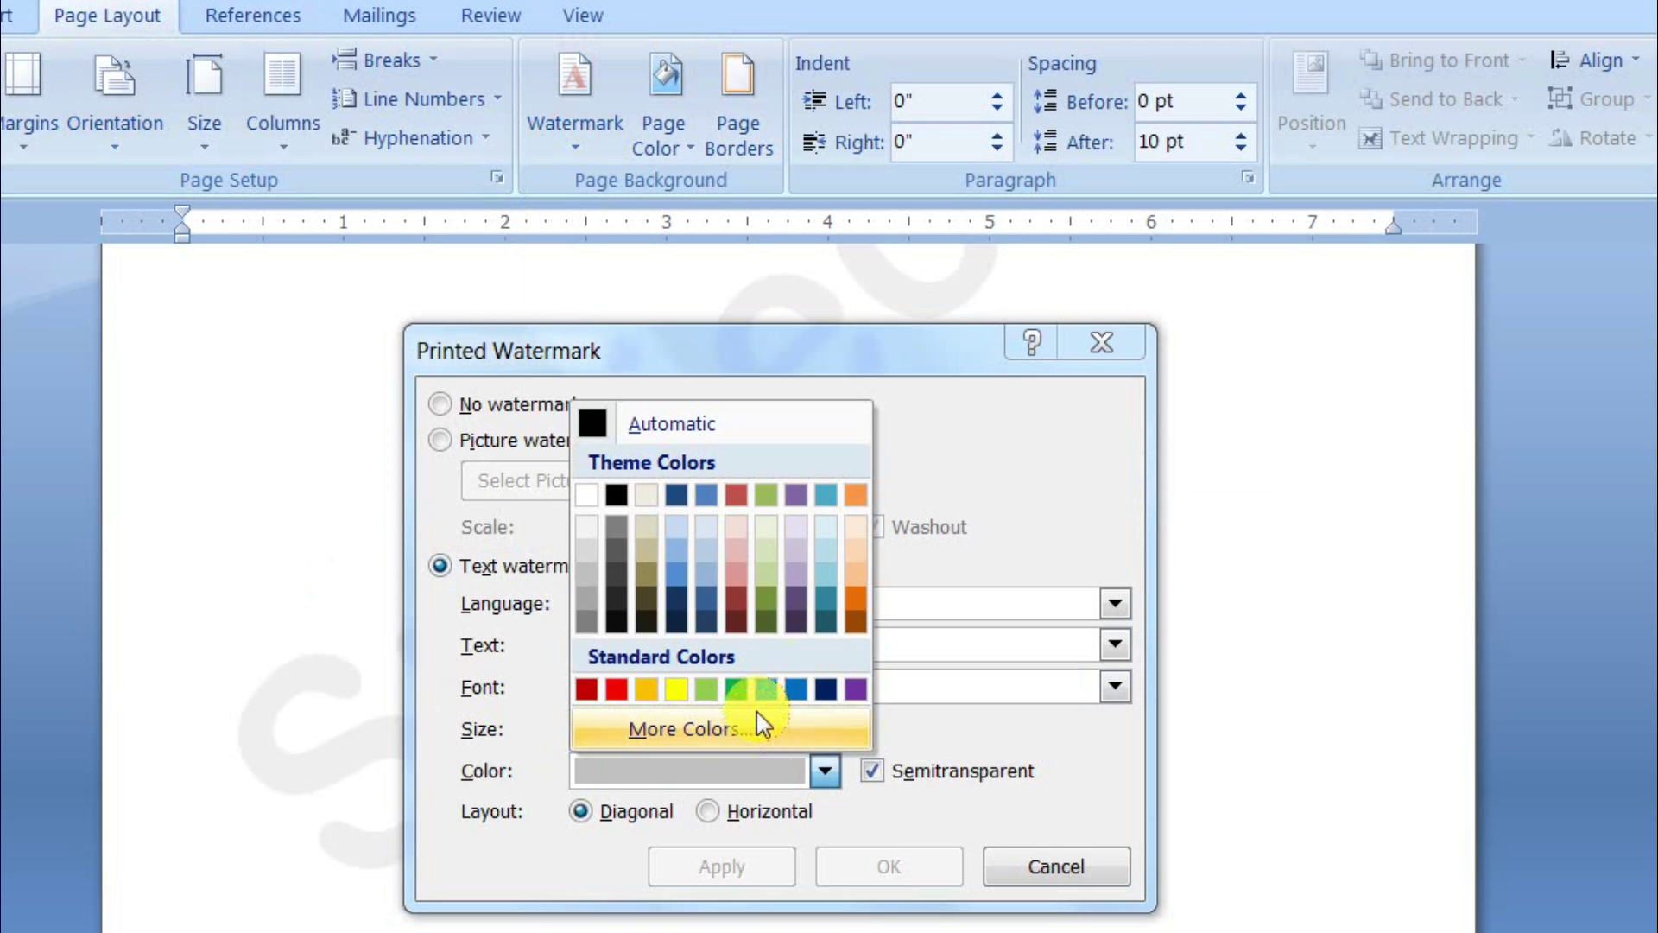
left_click(825, 577)
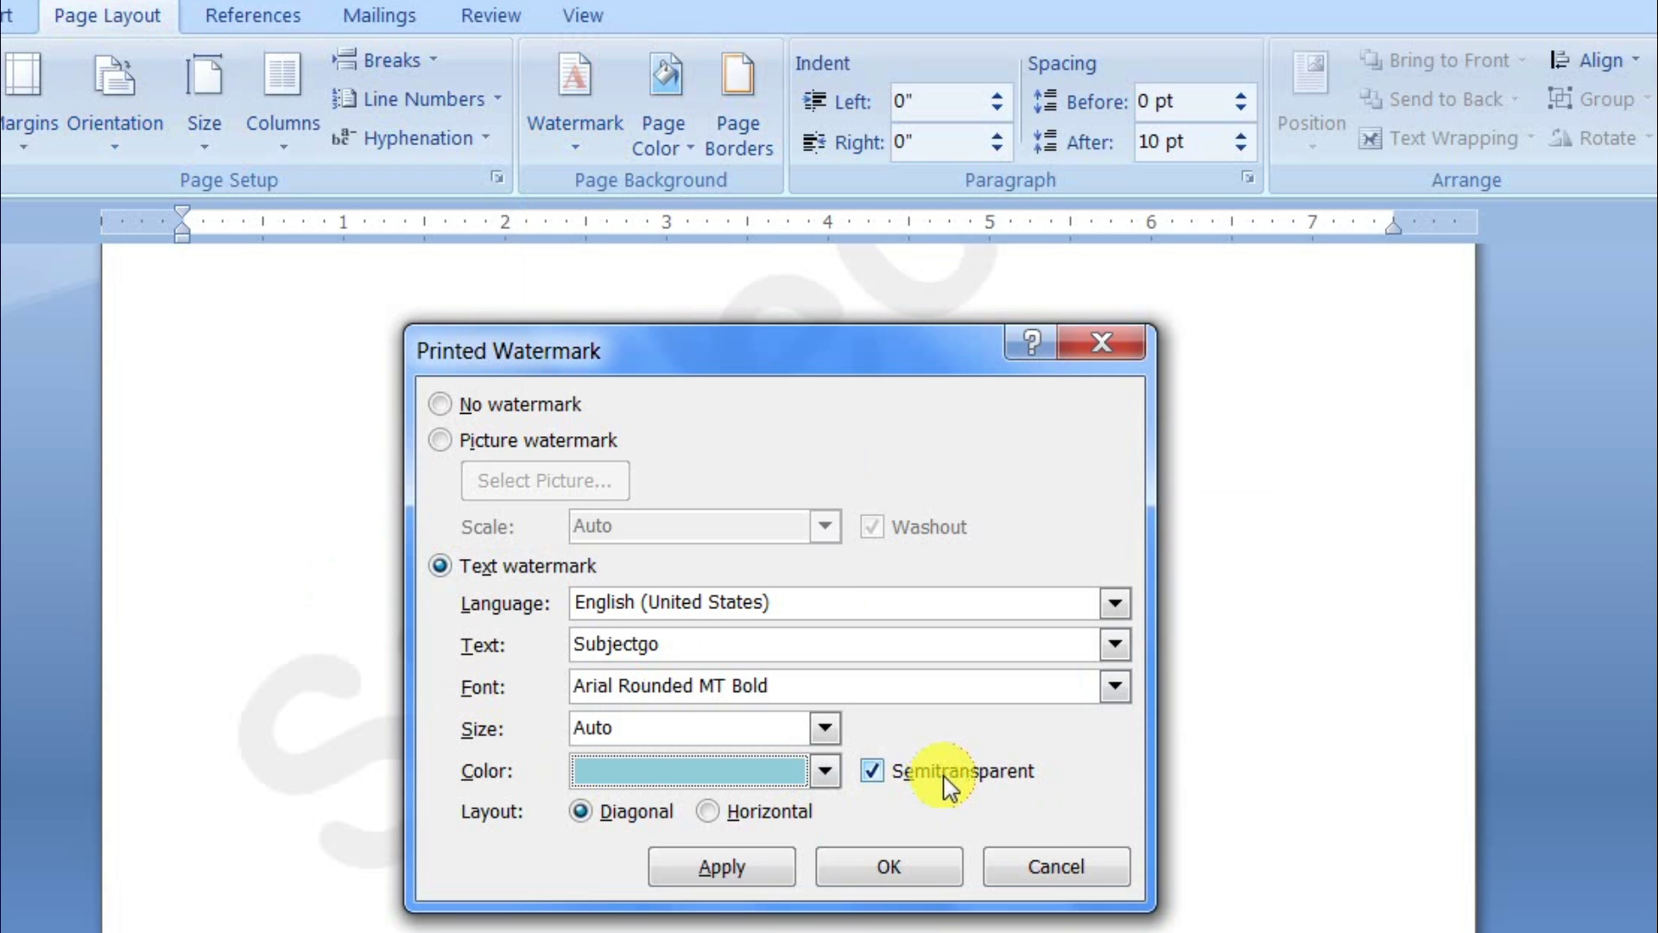
left_click(873, 772)
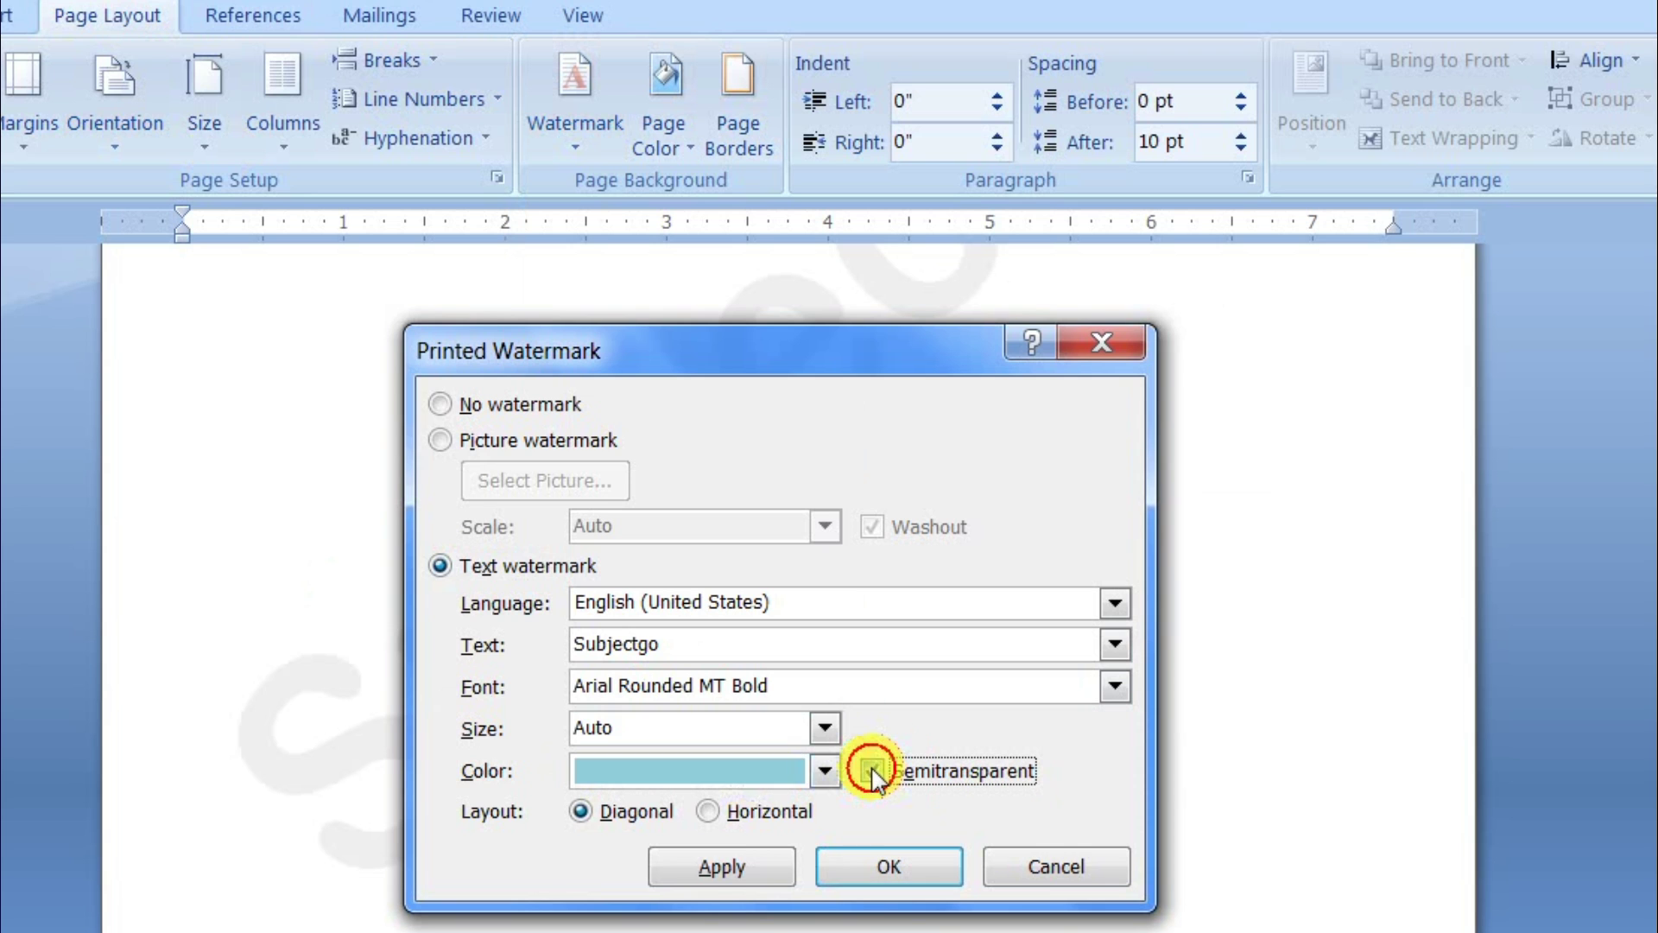
left_click(691, 866)
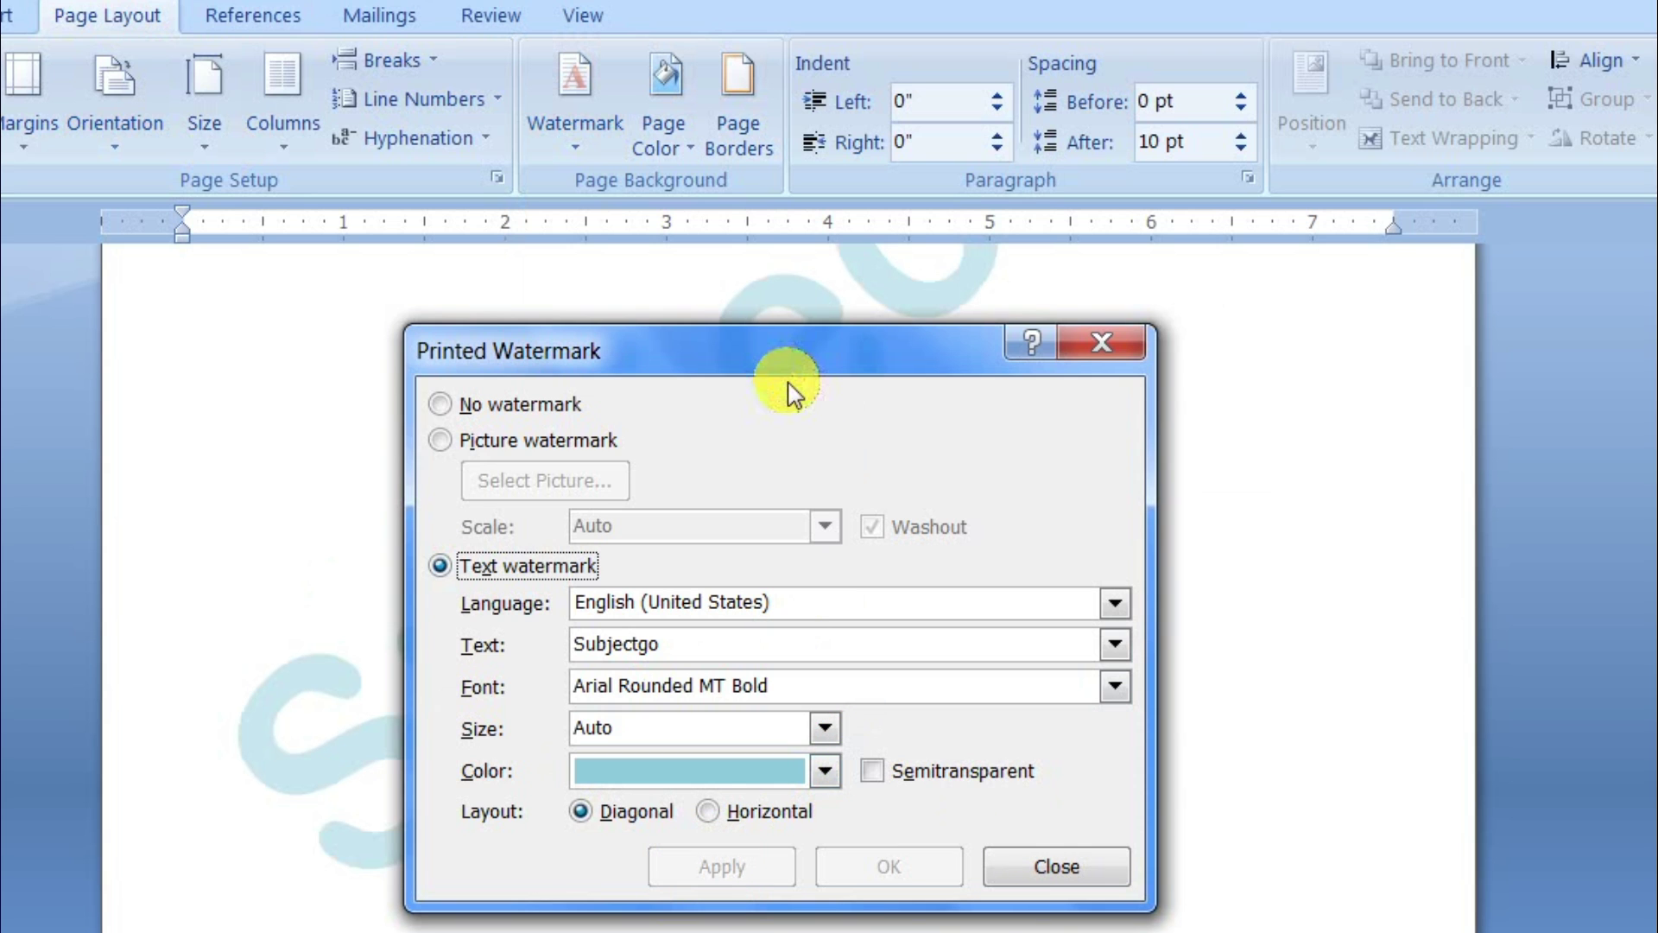
Make the teal watermark semitransparent again, apply, and close the settings.
left_click_drag(783, 369, 1172, 482)
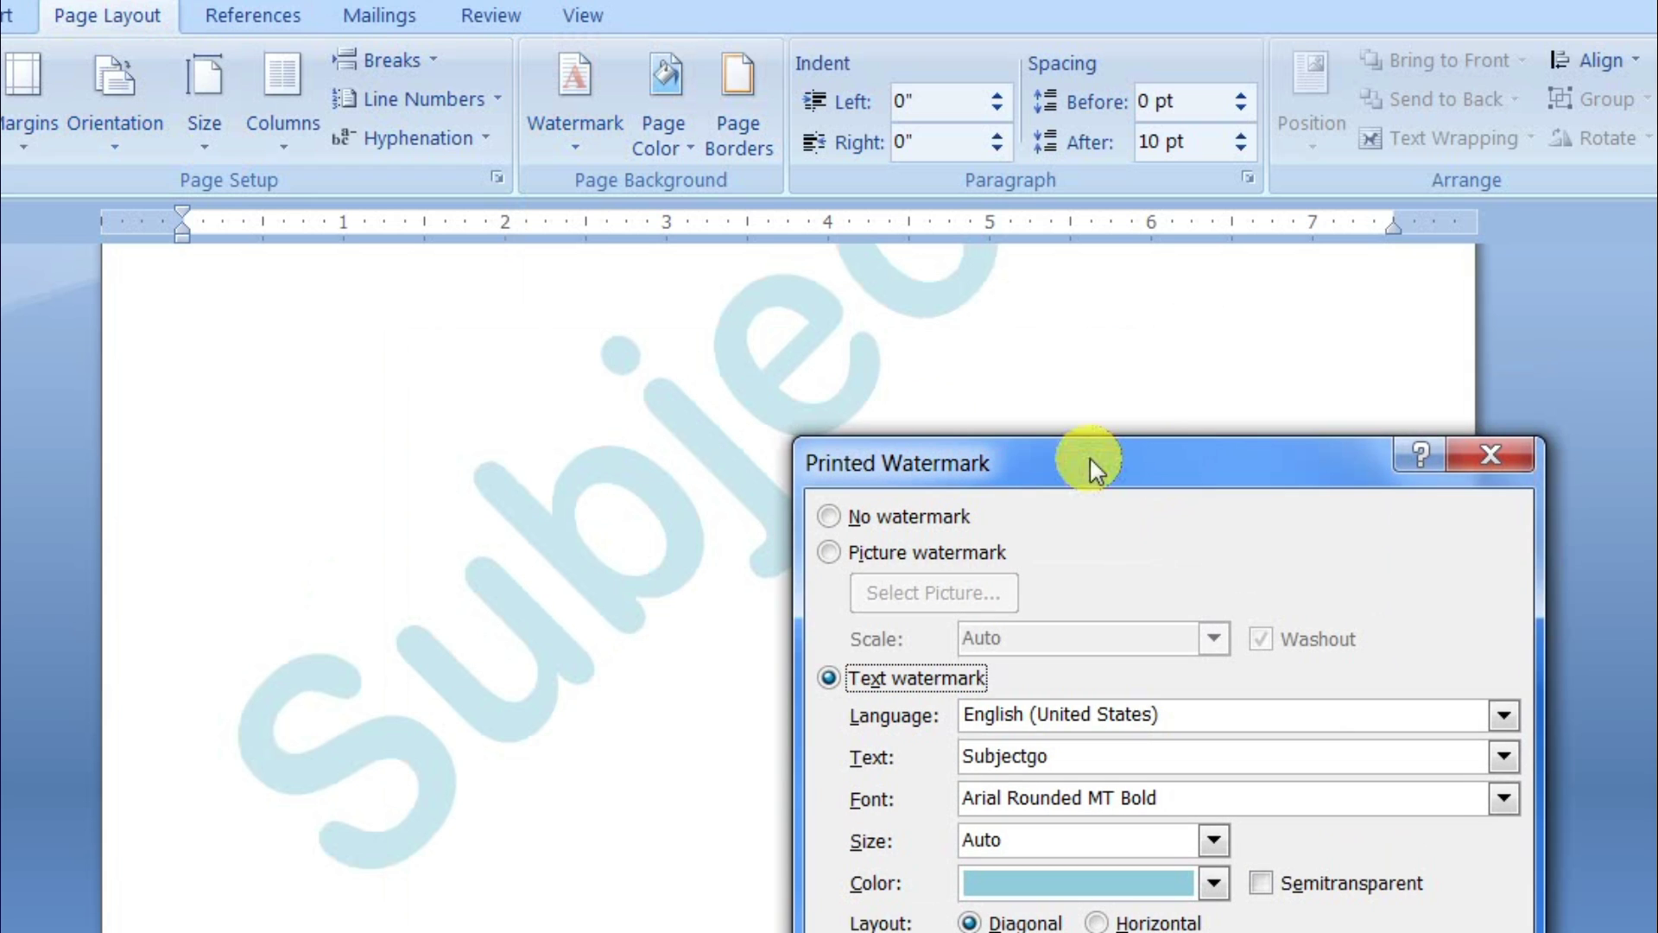
left_click_drag(965, 486, 938, 352)
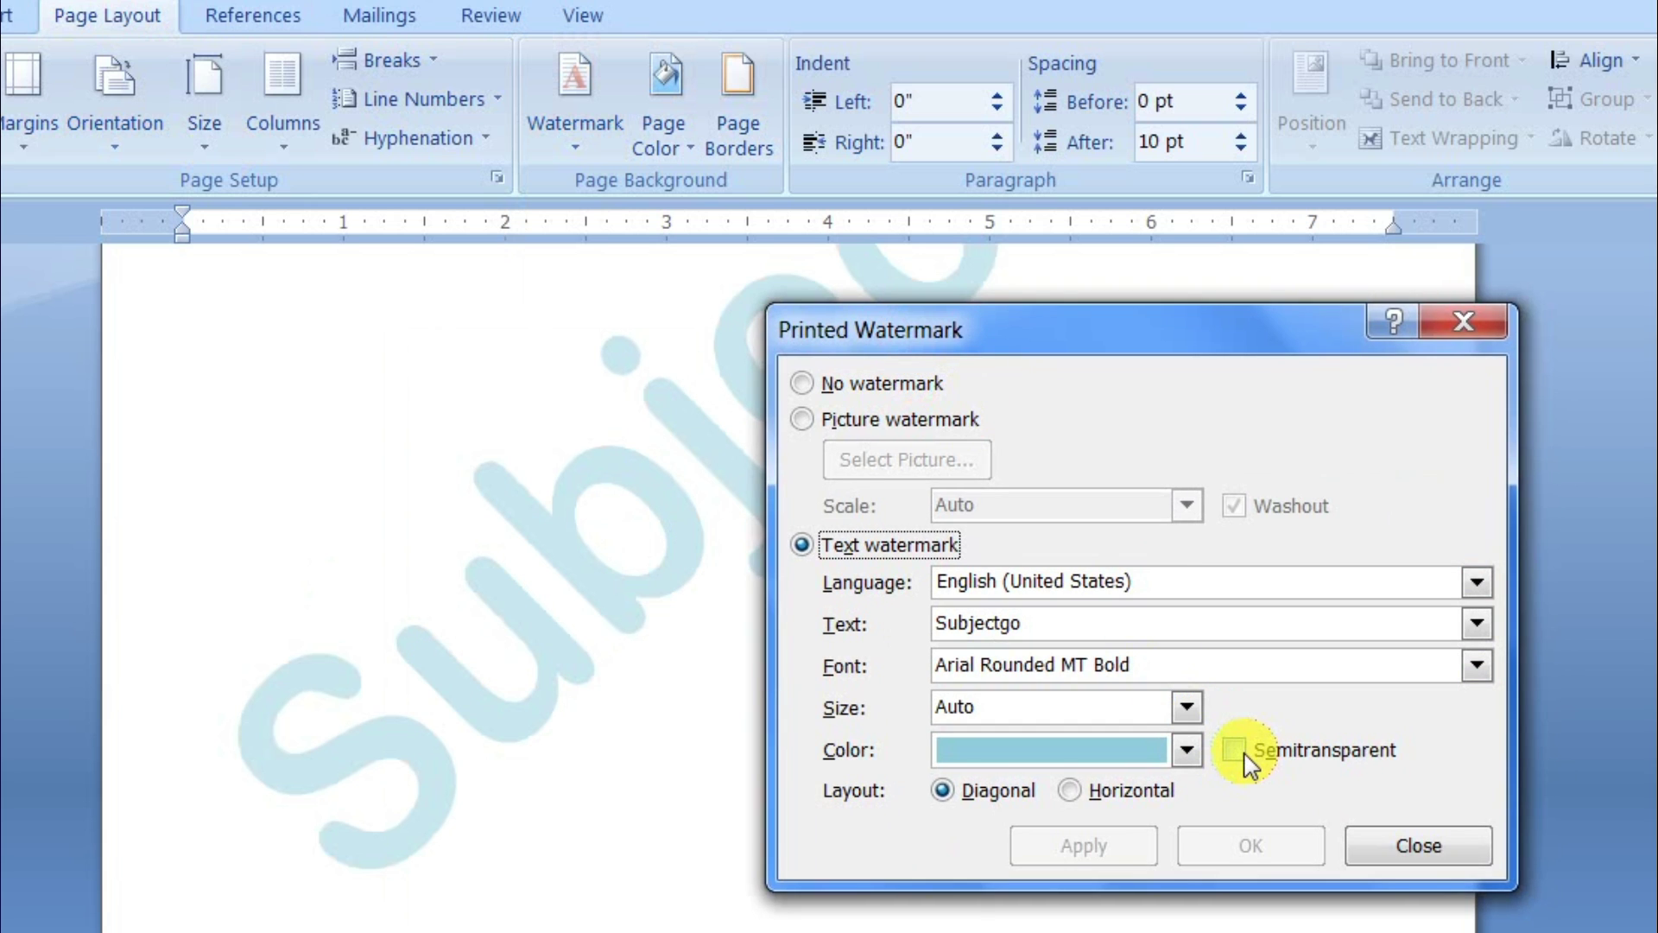
left_click(1247, 755)
left_click(1097, 847)
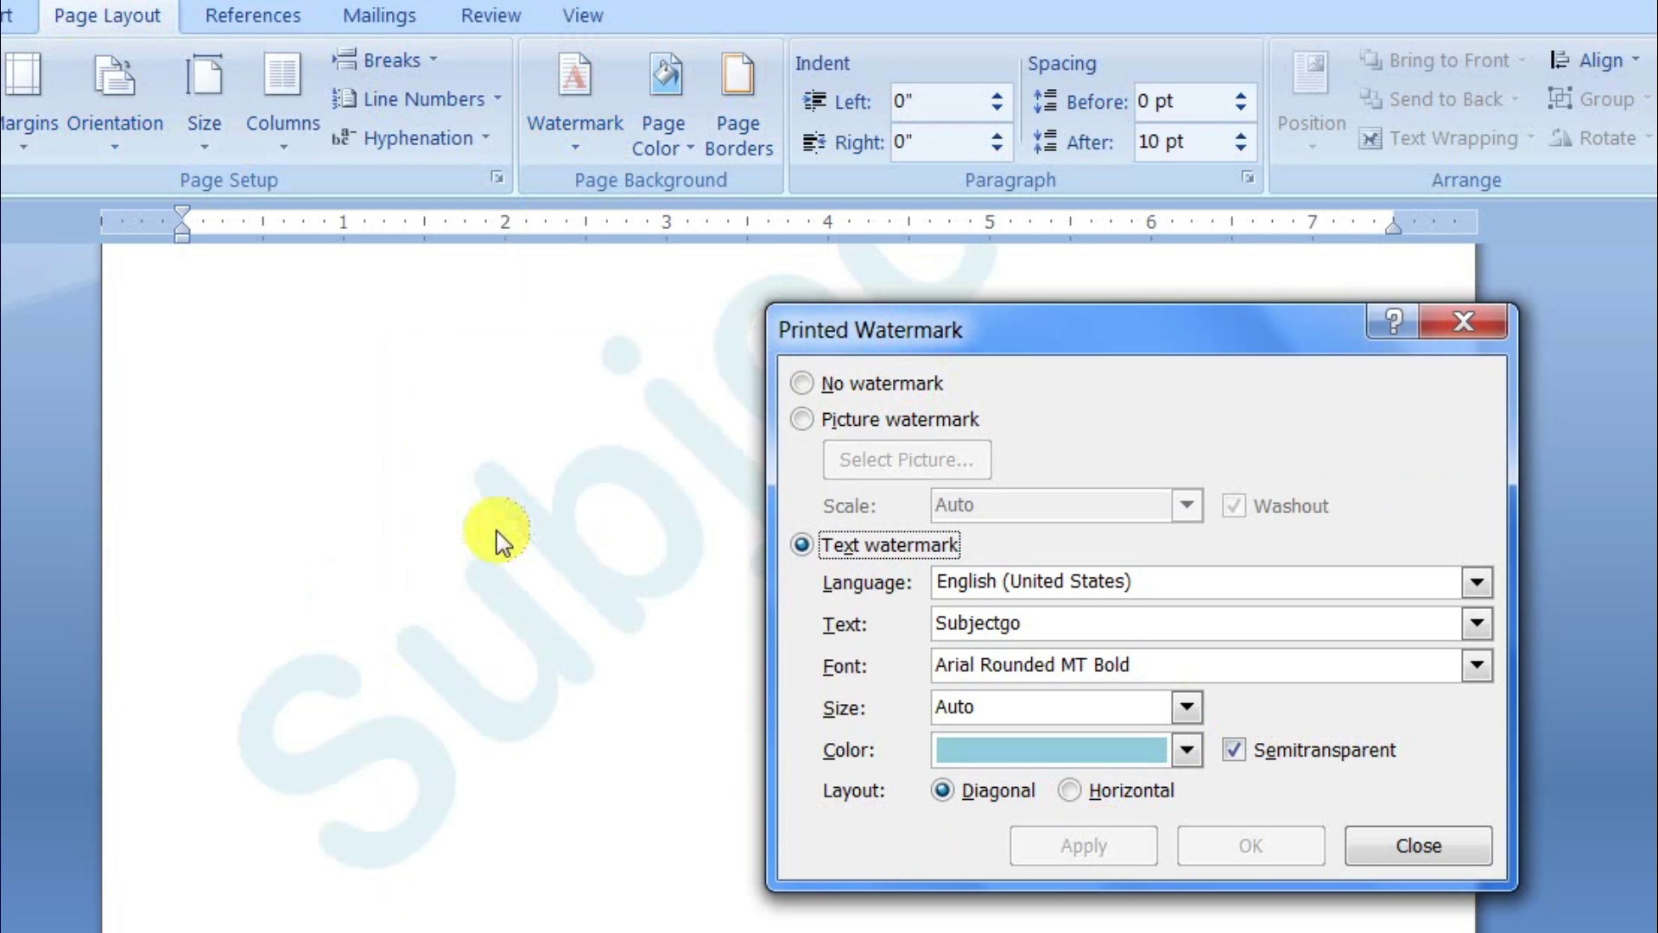
left_click(1438, 842)
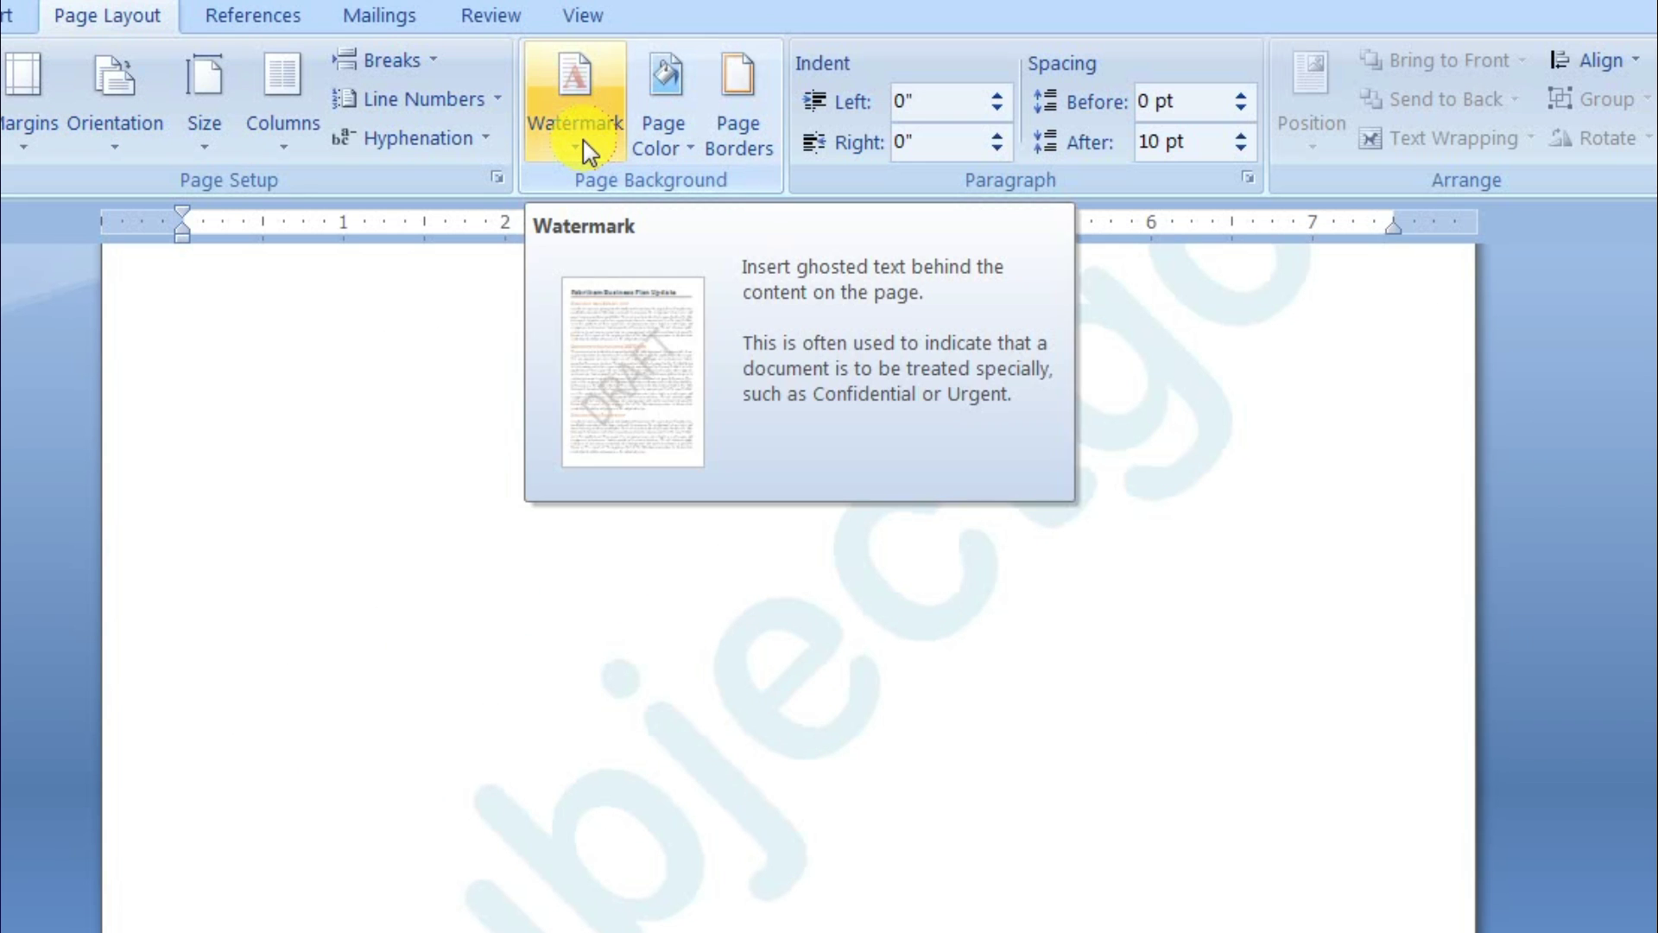
Lay the 'Subjectgo' watermark out horizontally with size kept at Auto.
left_click(584, 141)
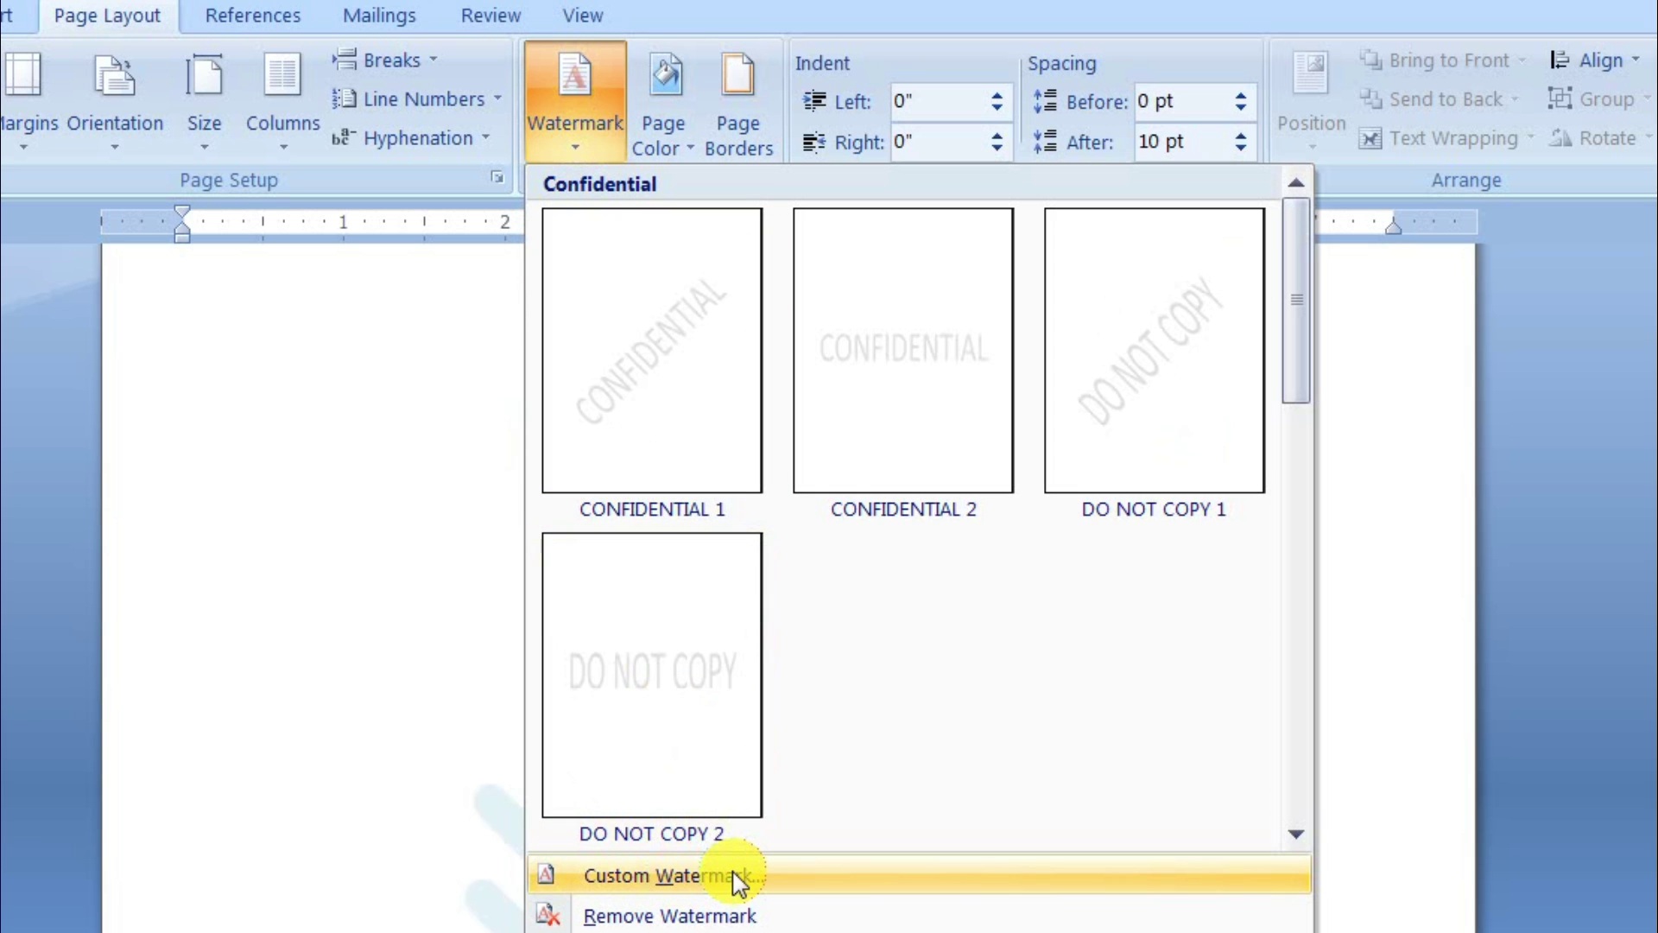
left_click(682, 877)
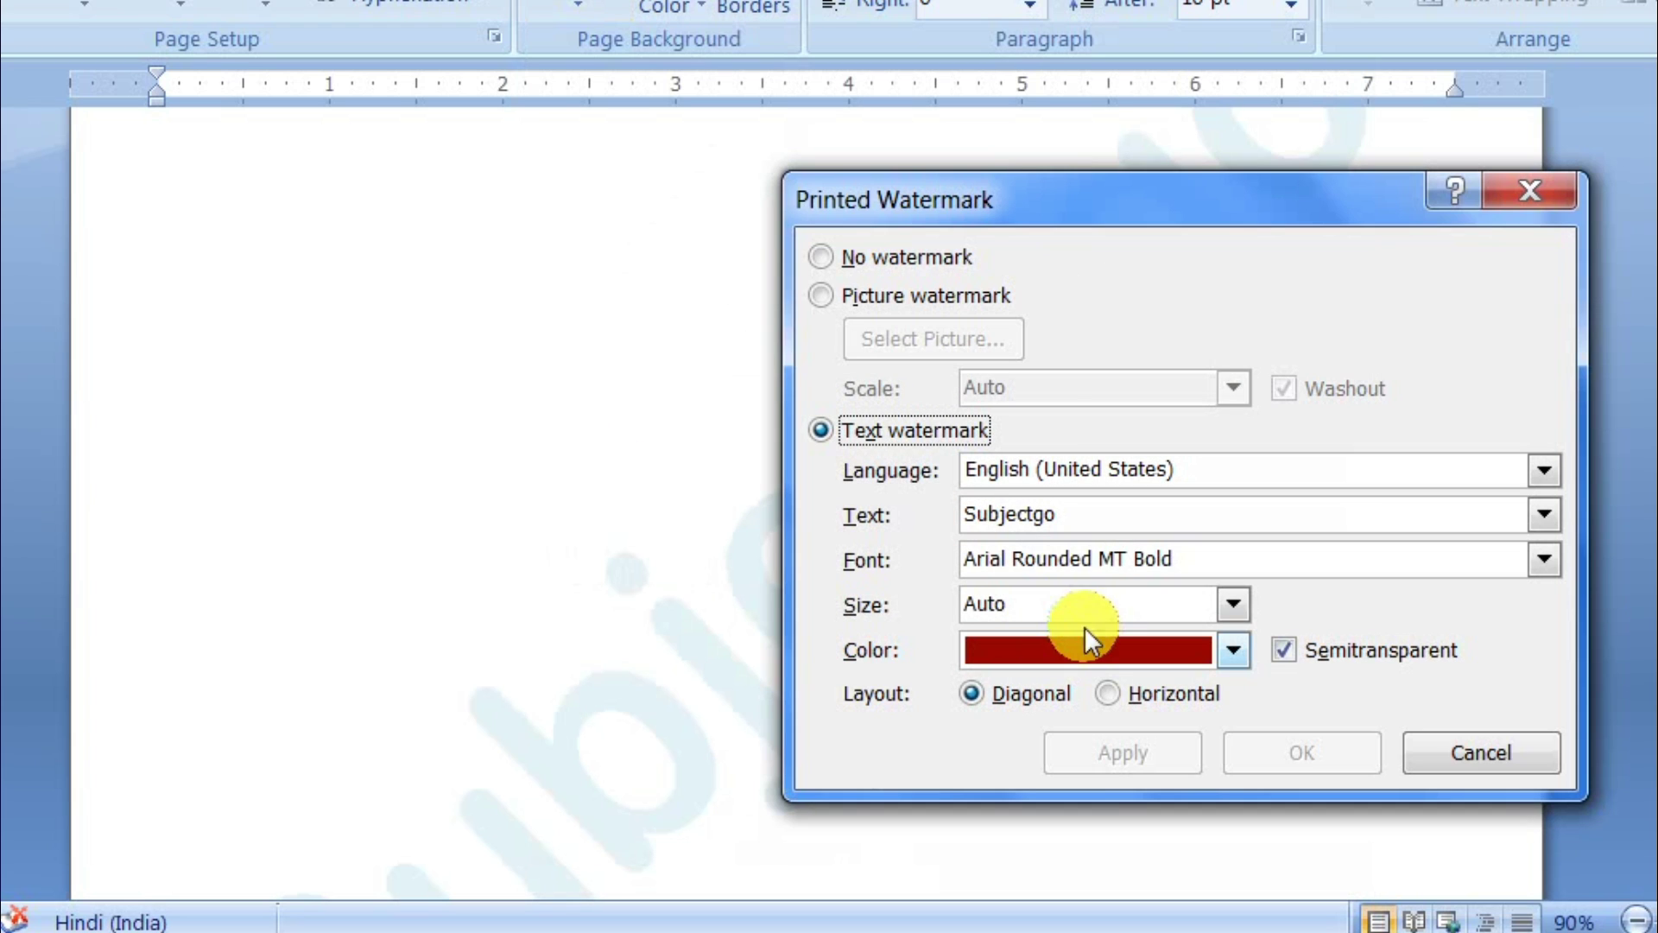
left_click_drag(1220, 221, 1130, 221)
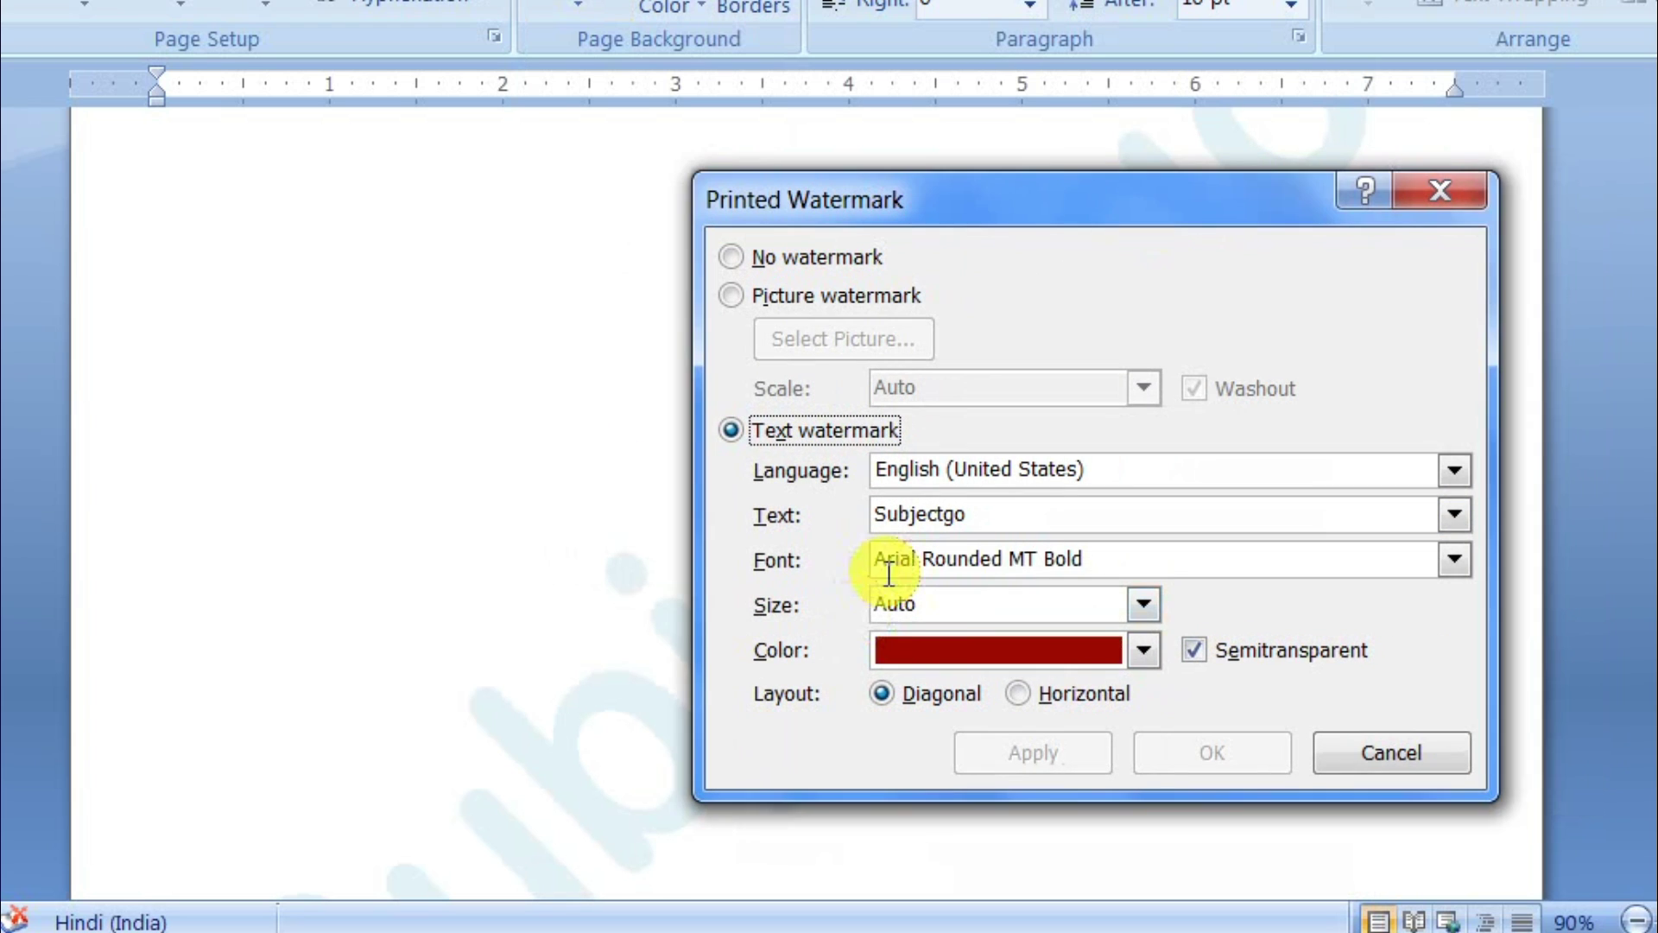
left_click(1142, 605)
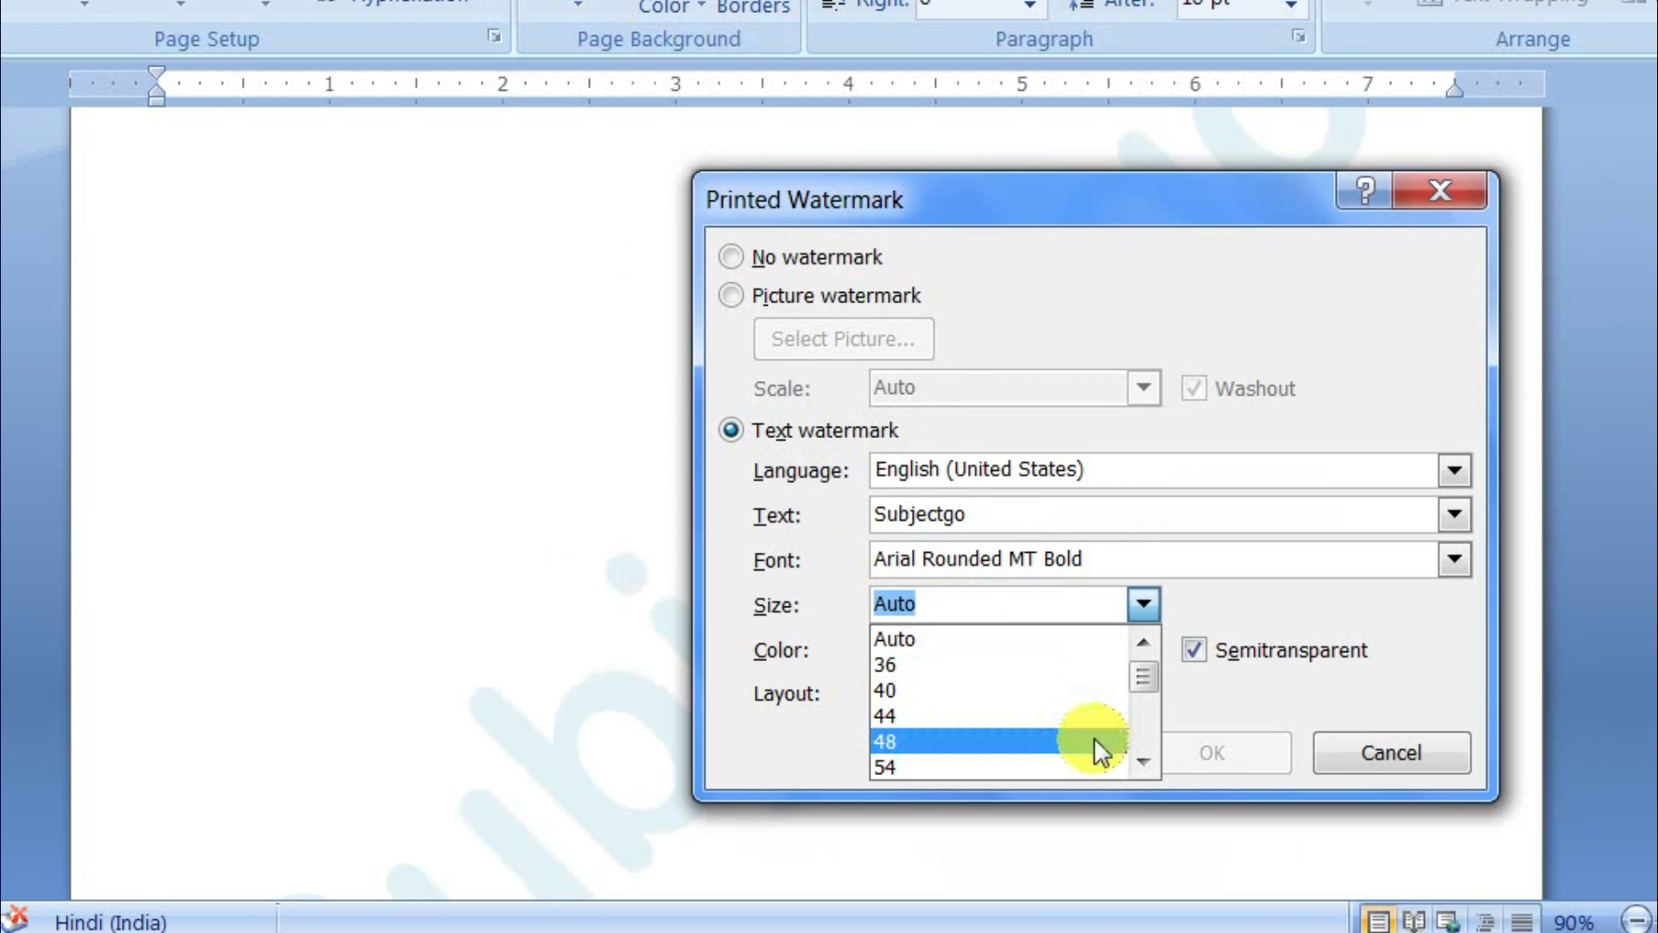
left_click(743, 728)
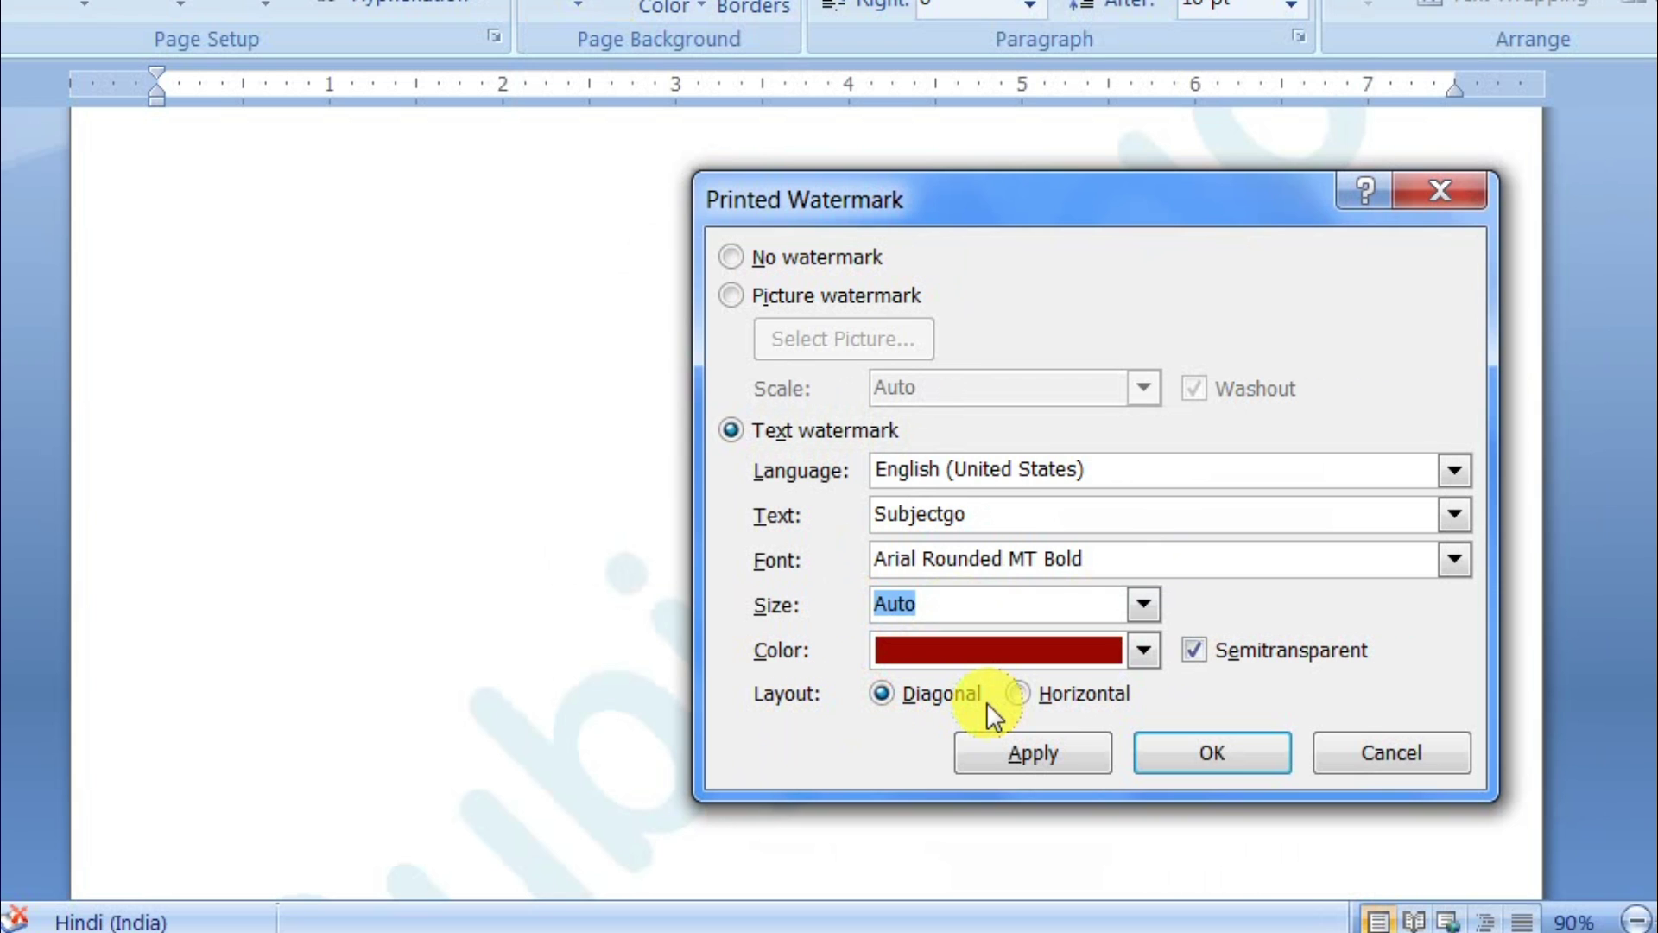
left_click(1067, 700)
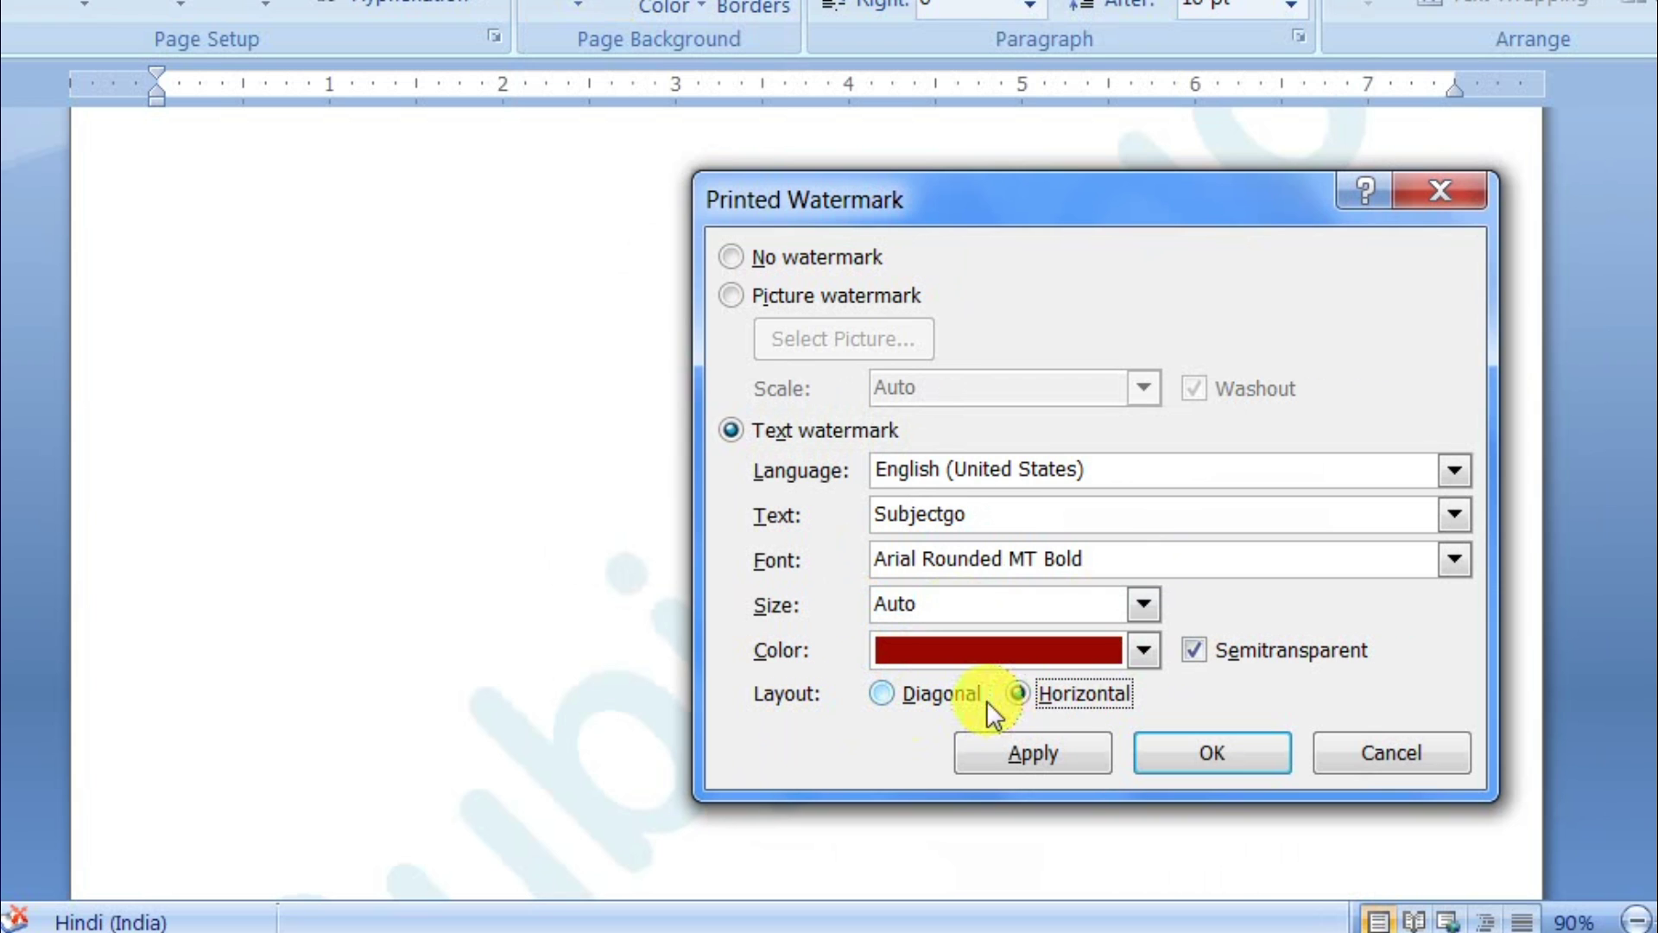
left_click(1037, 750)
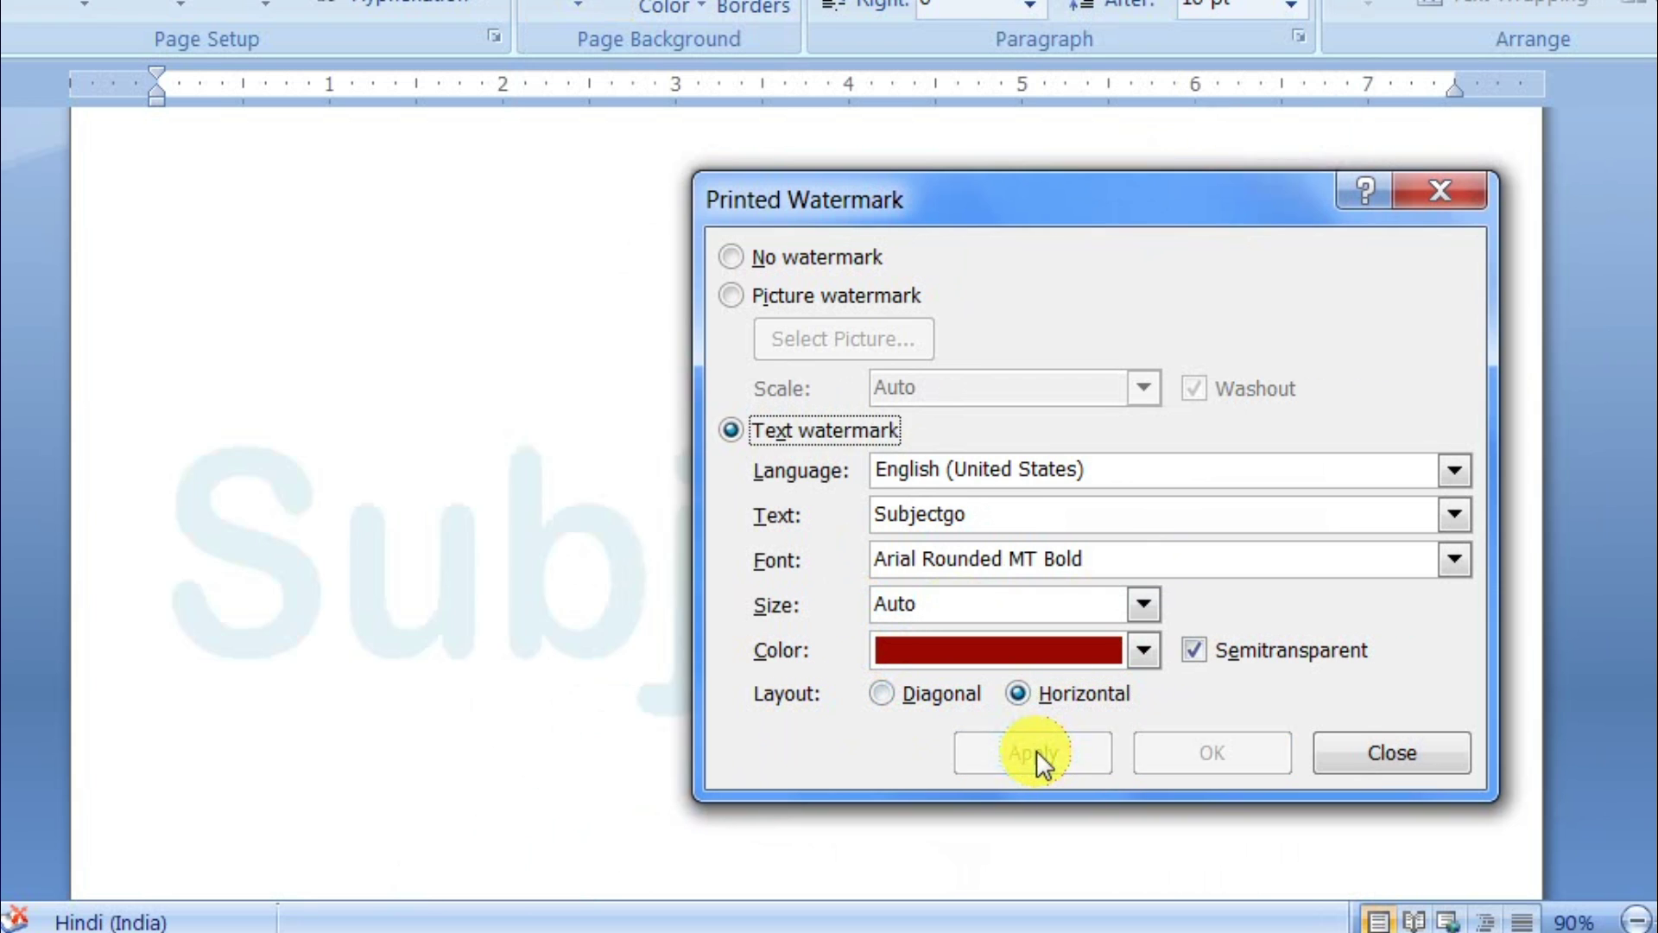
Change the watermark colour to bright red, apply, and close.
left_click(1144, 650)
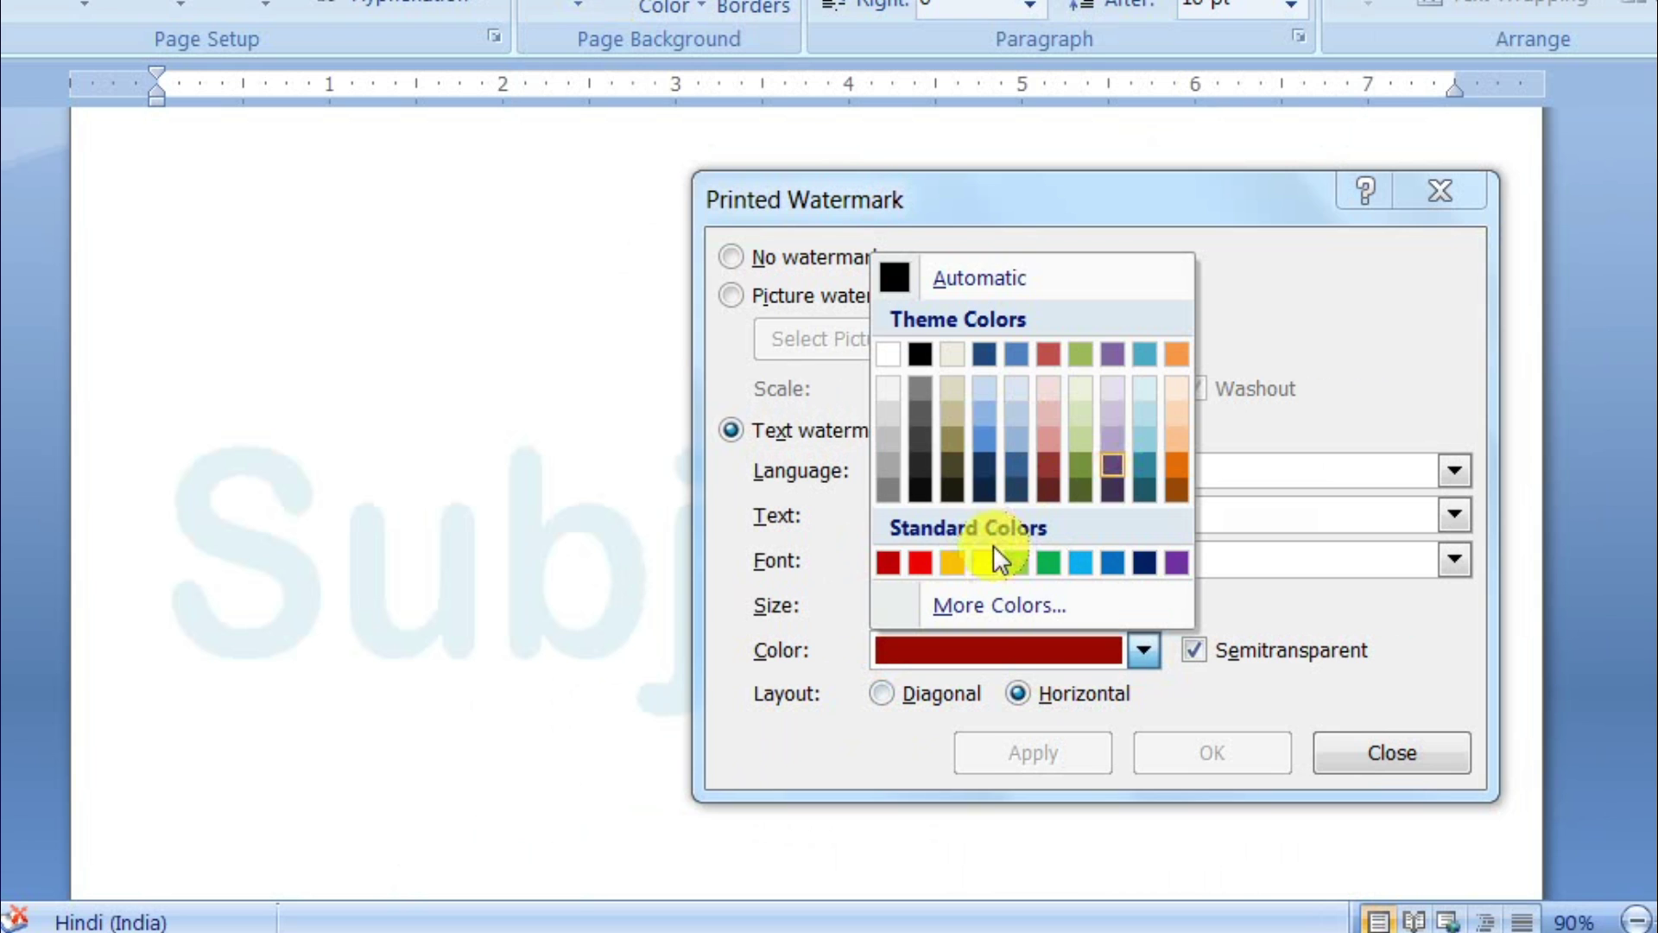
left_click(921, 563)
left_click(1018, 767)
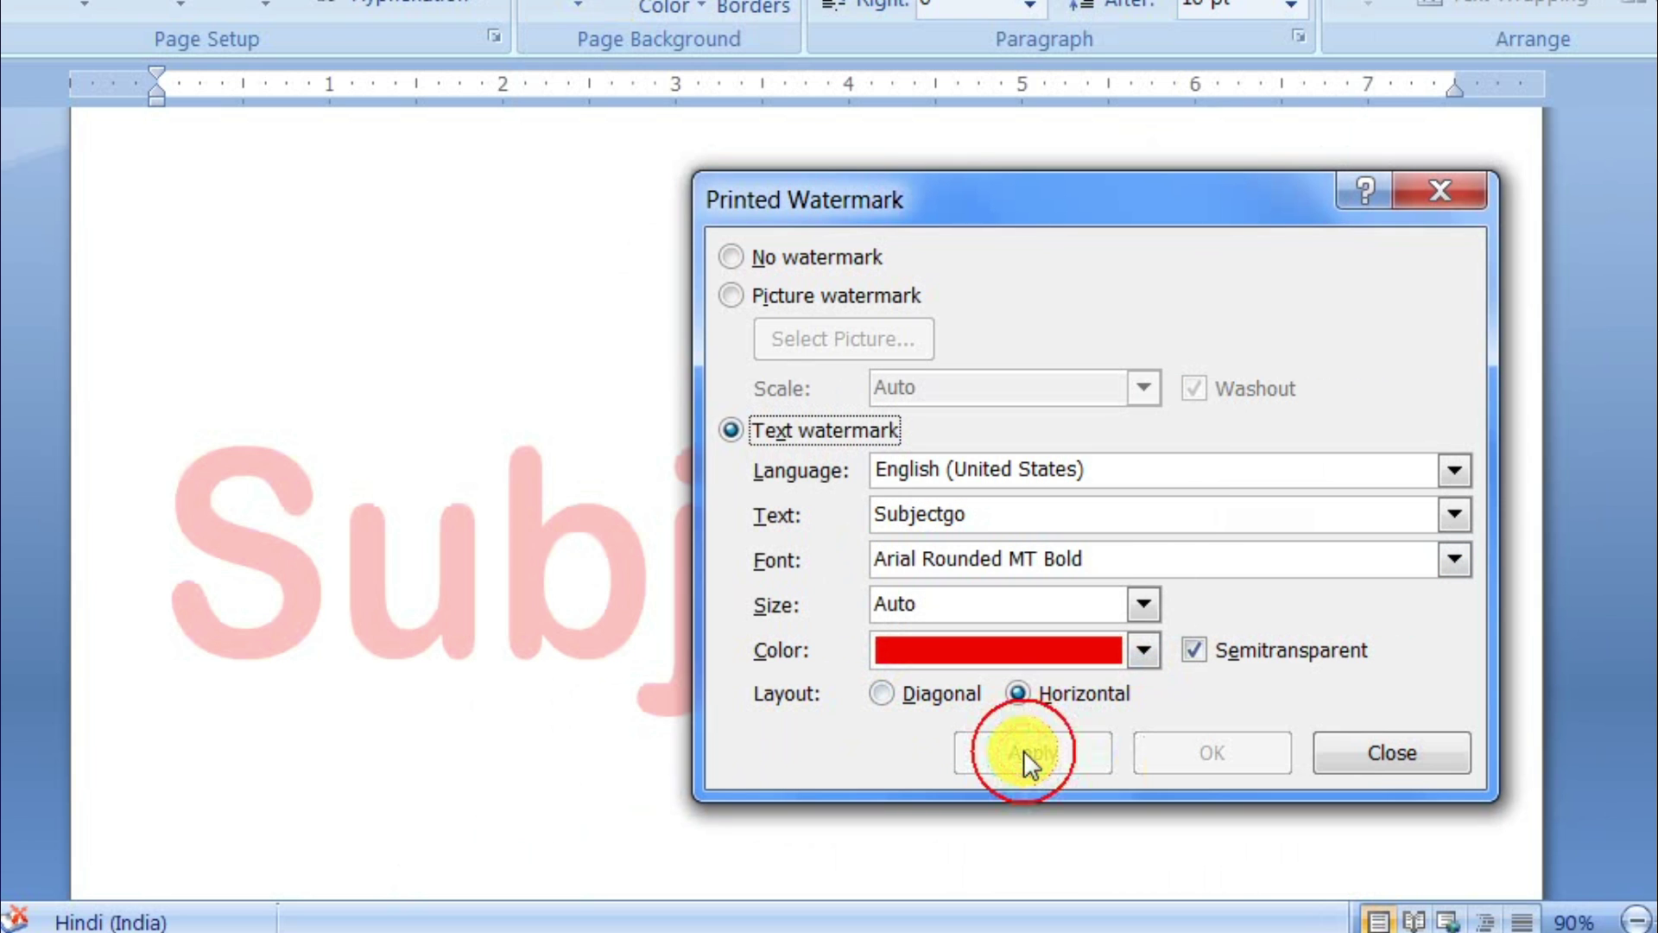
left_click(1417, 761)
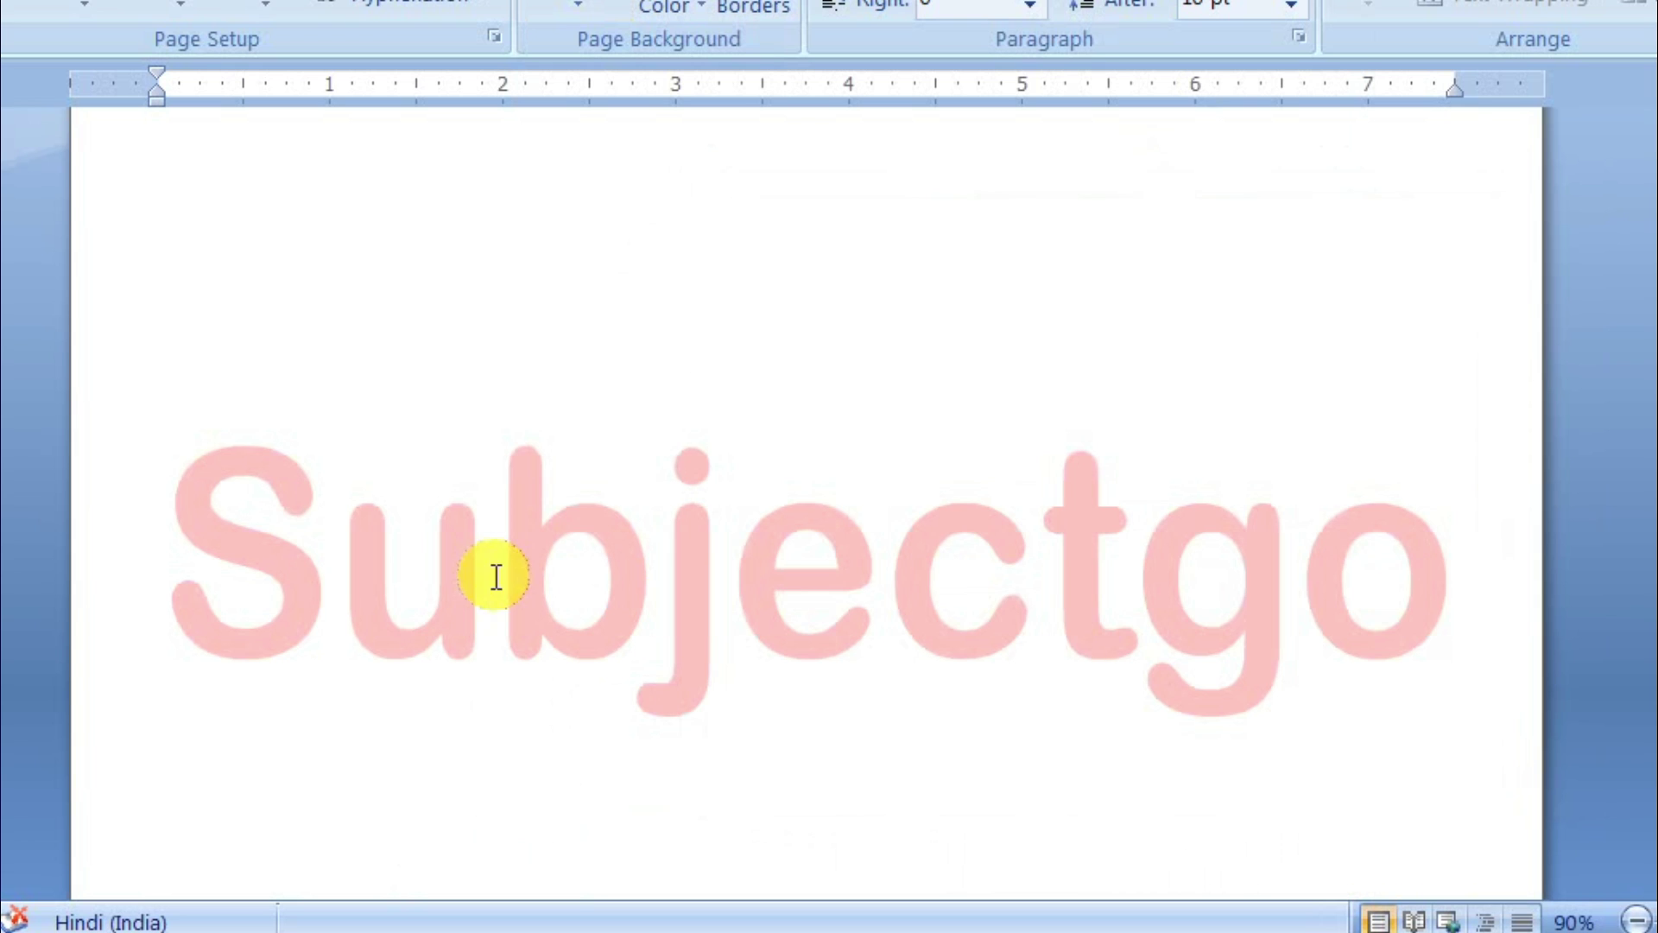
Return to the page so the Hindi Whatsapp paragraph shows above the red watermark.
left_click(265, 524)
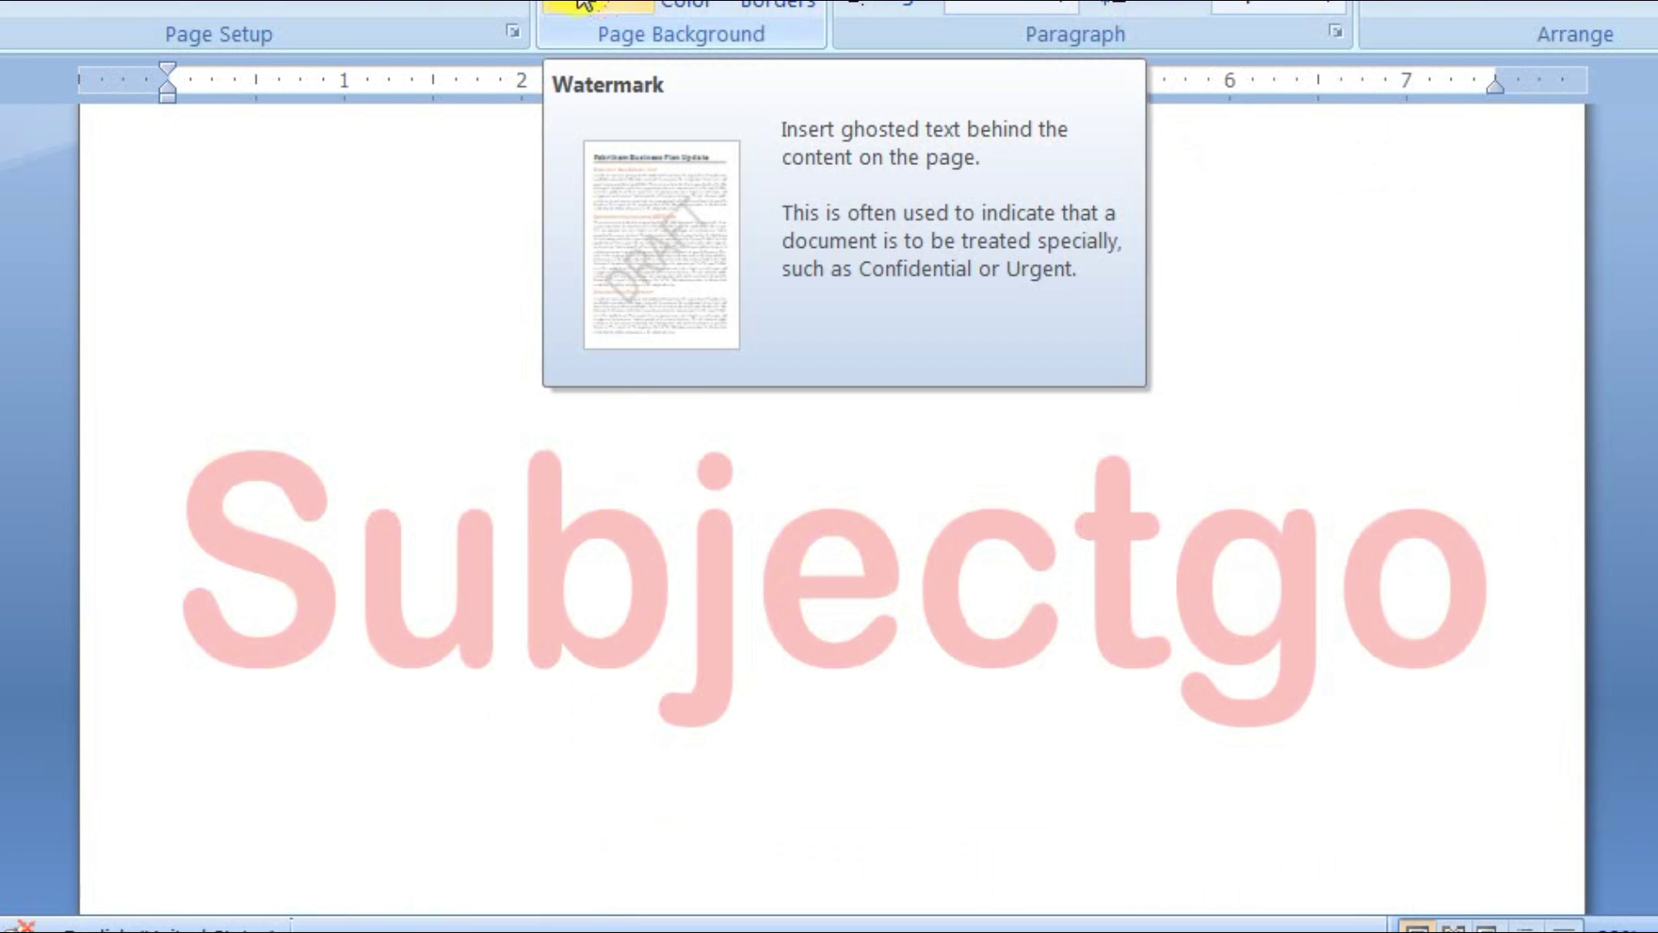
left_click(615, 7)
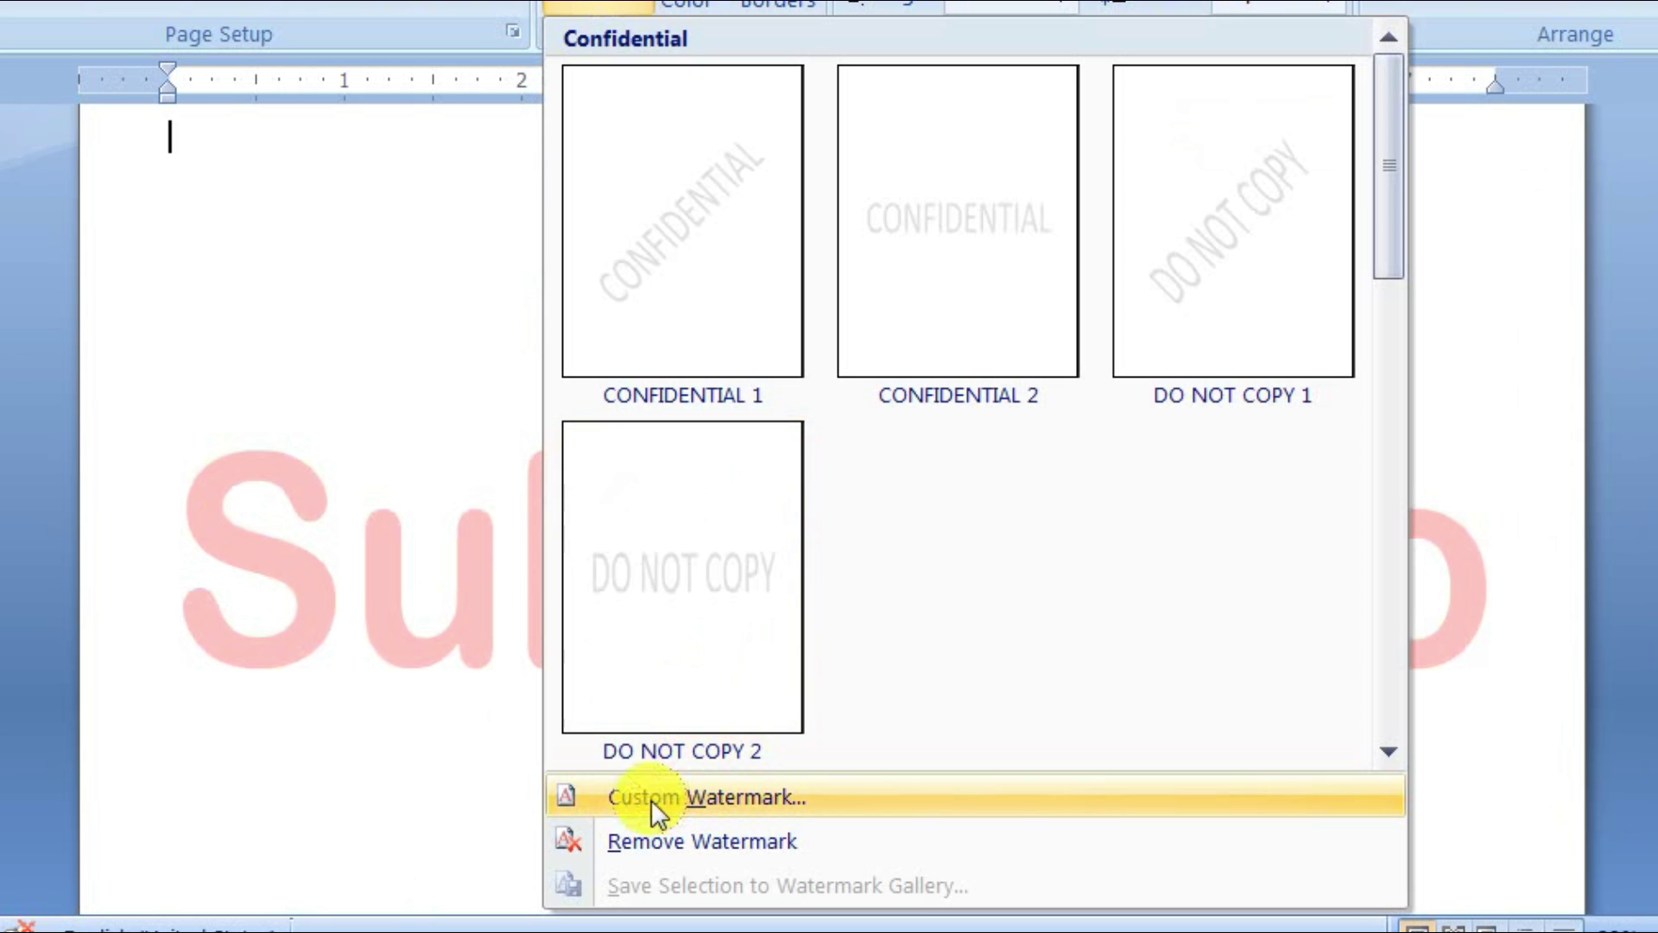
left_click(385, 703)
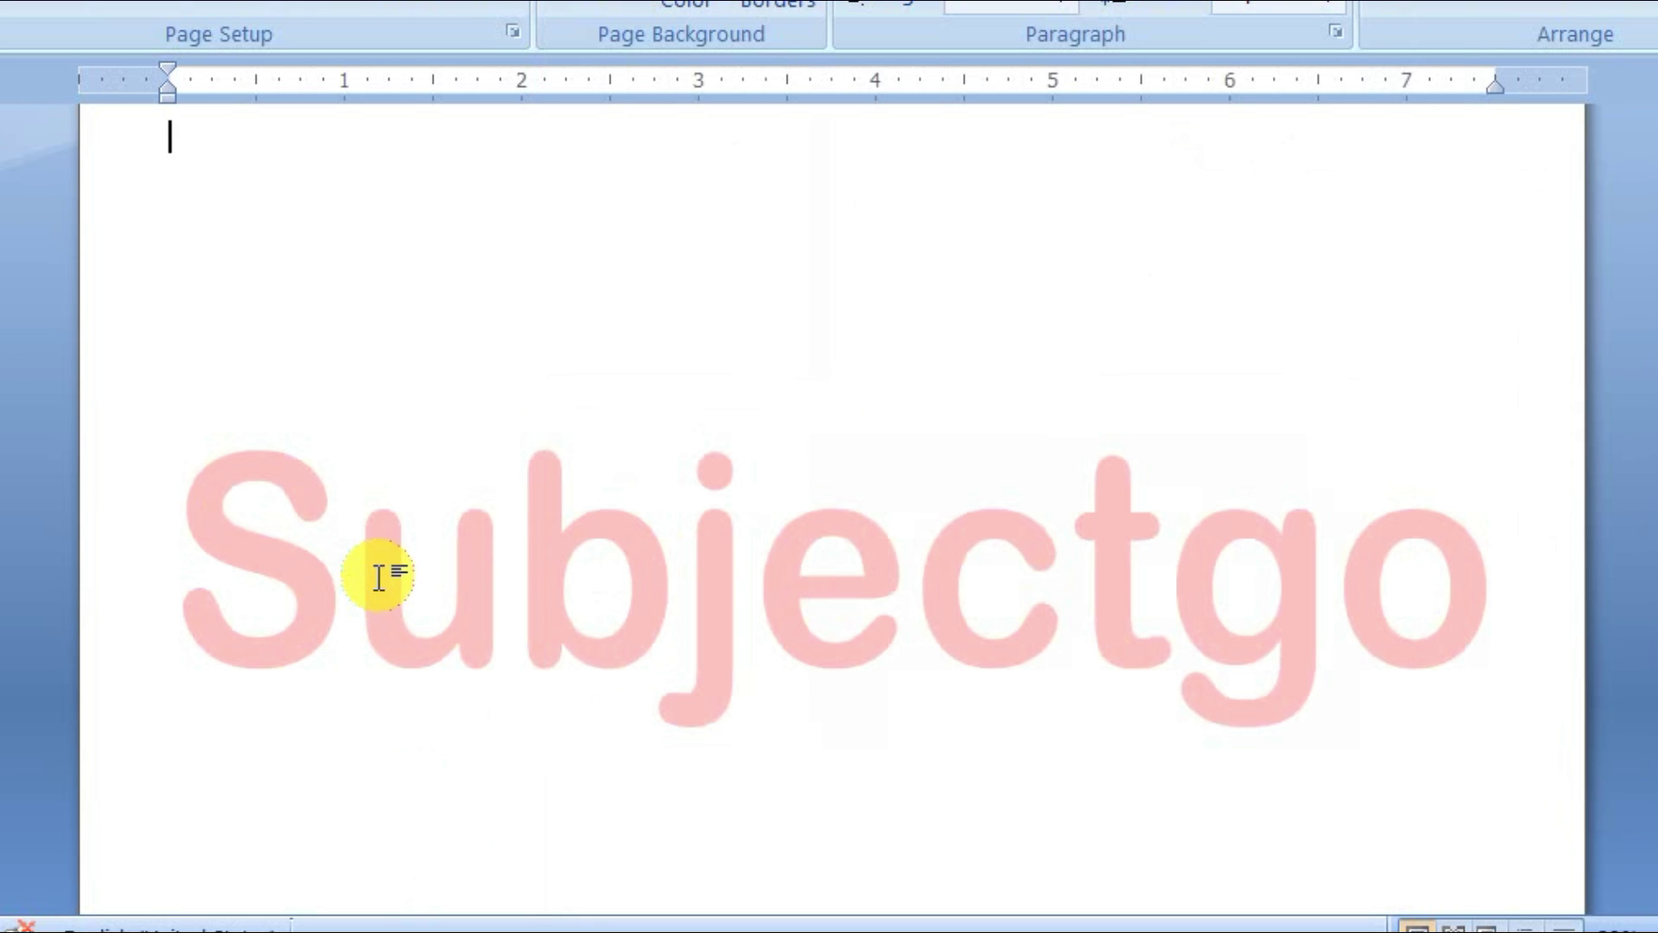
left_click(192, 521)
left_click(1272, 574)
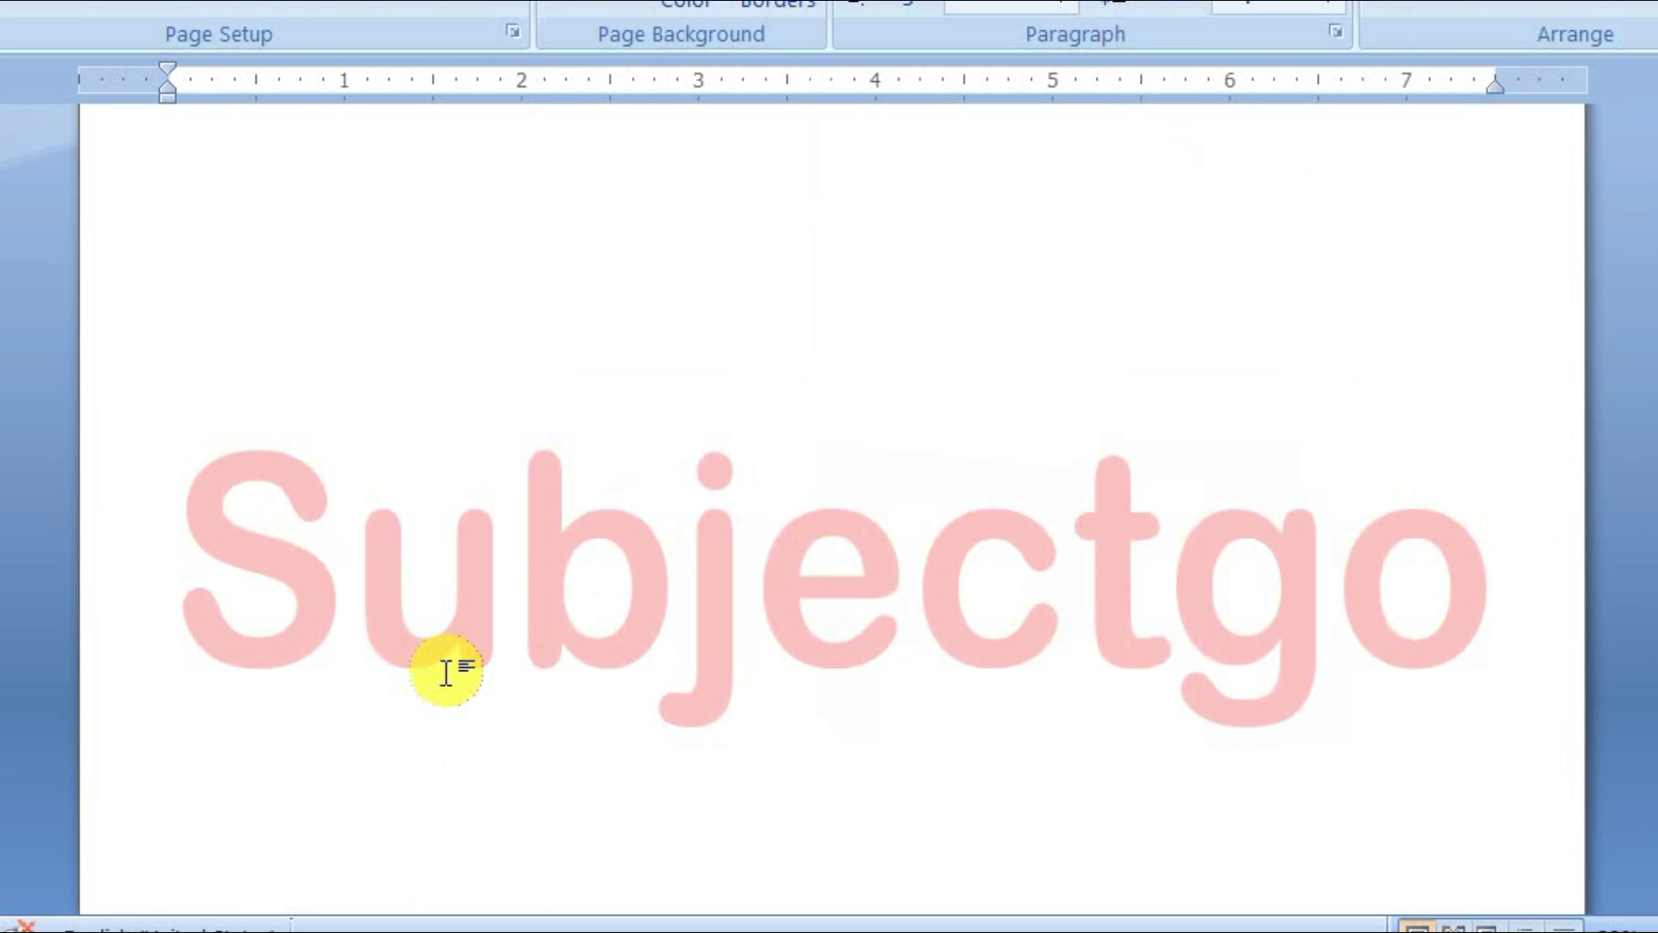
key("ctrl+v")
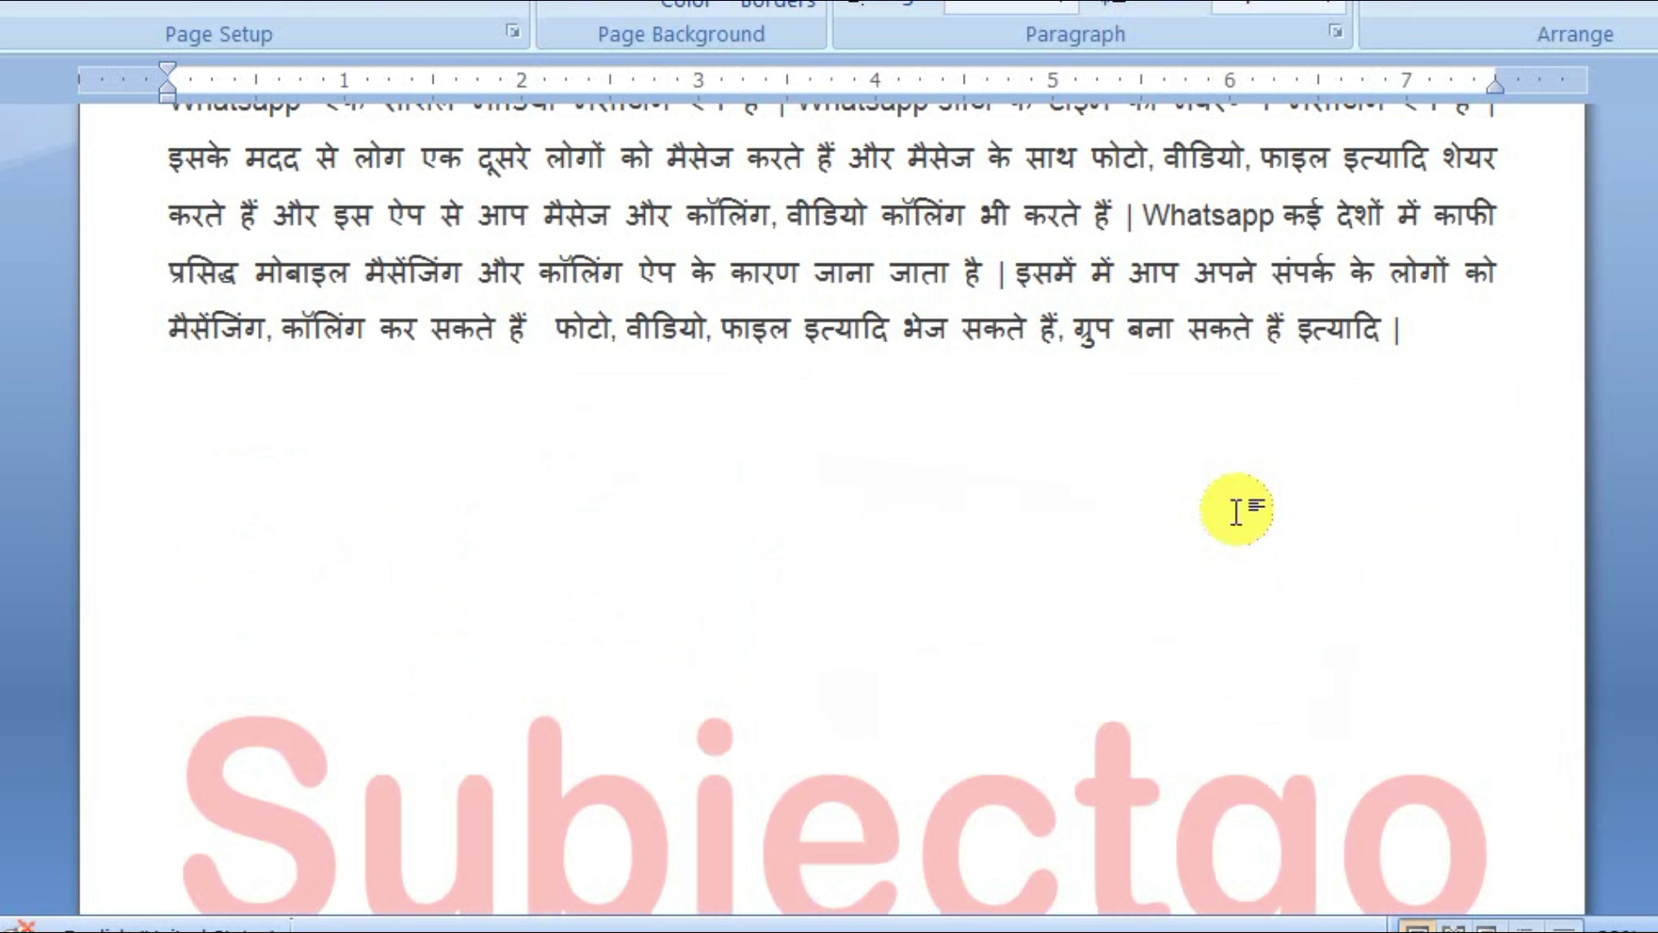
Select the first Whatsapp paragraph and paste three copies below it.
scroll(1226, 513, "up", 1)
left_click(1456, 502)
left_click_drag(1456, 502, 200, 269)
key("ctrl+c")
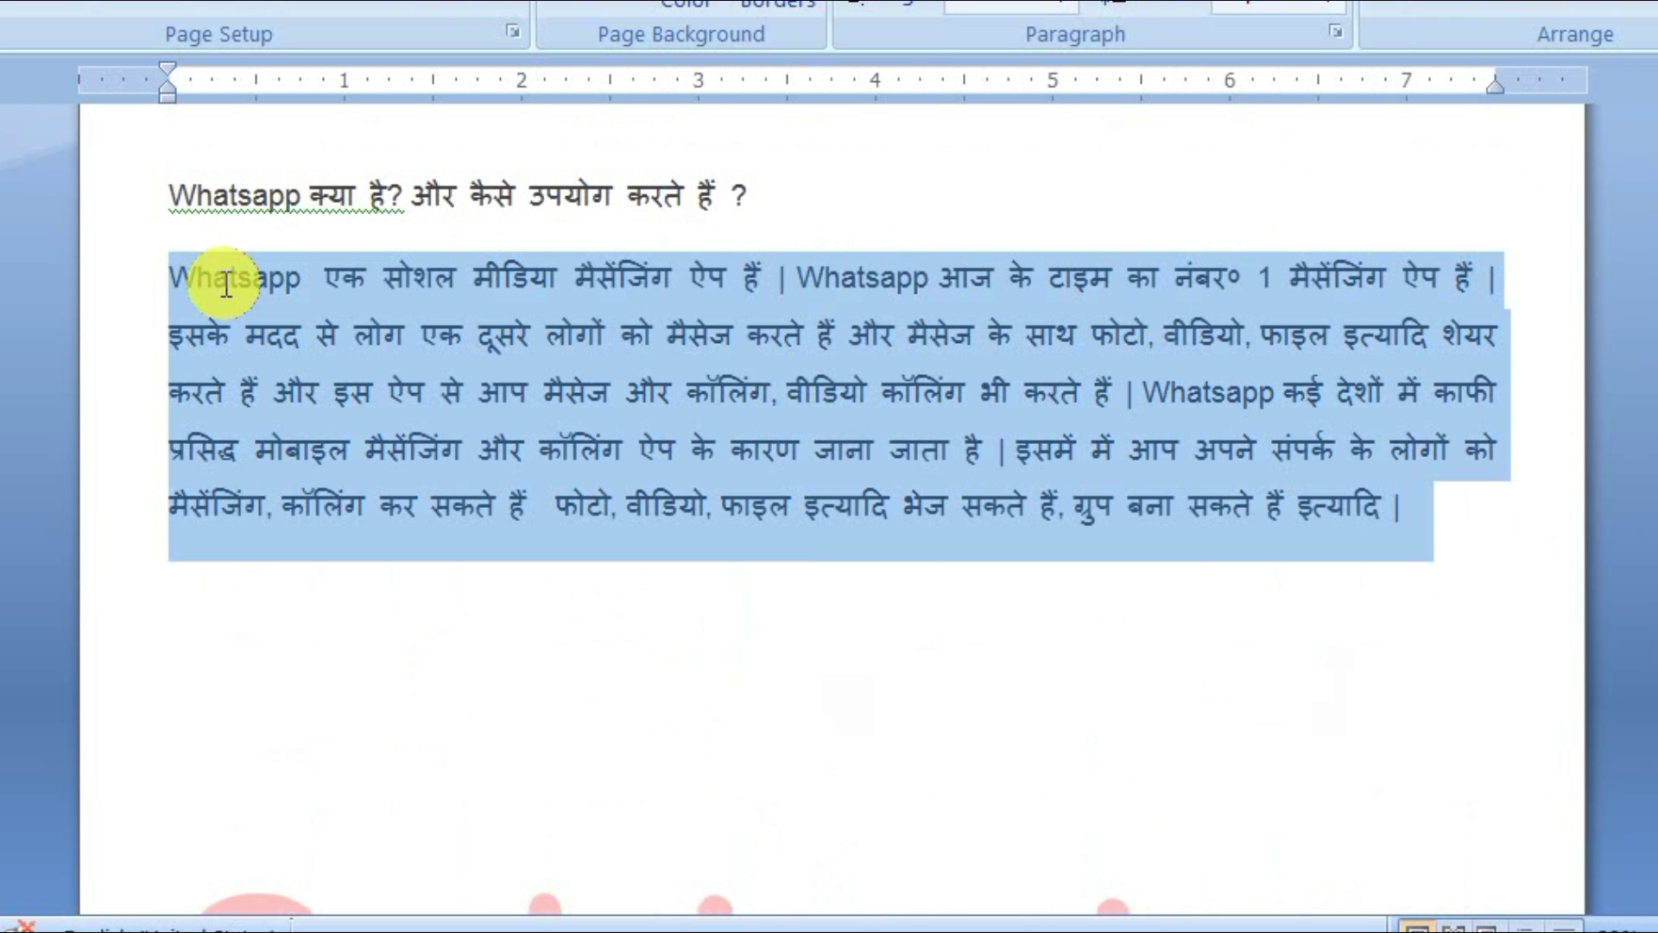
left_click(390, 558)
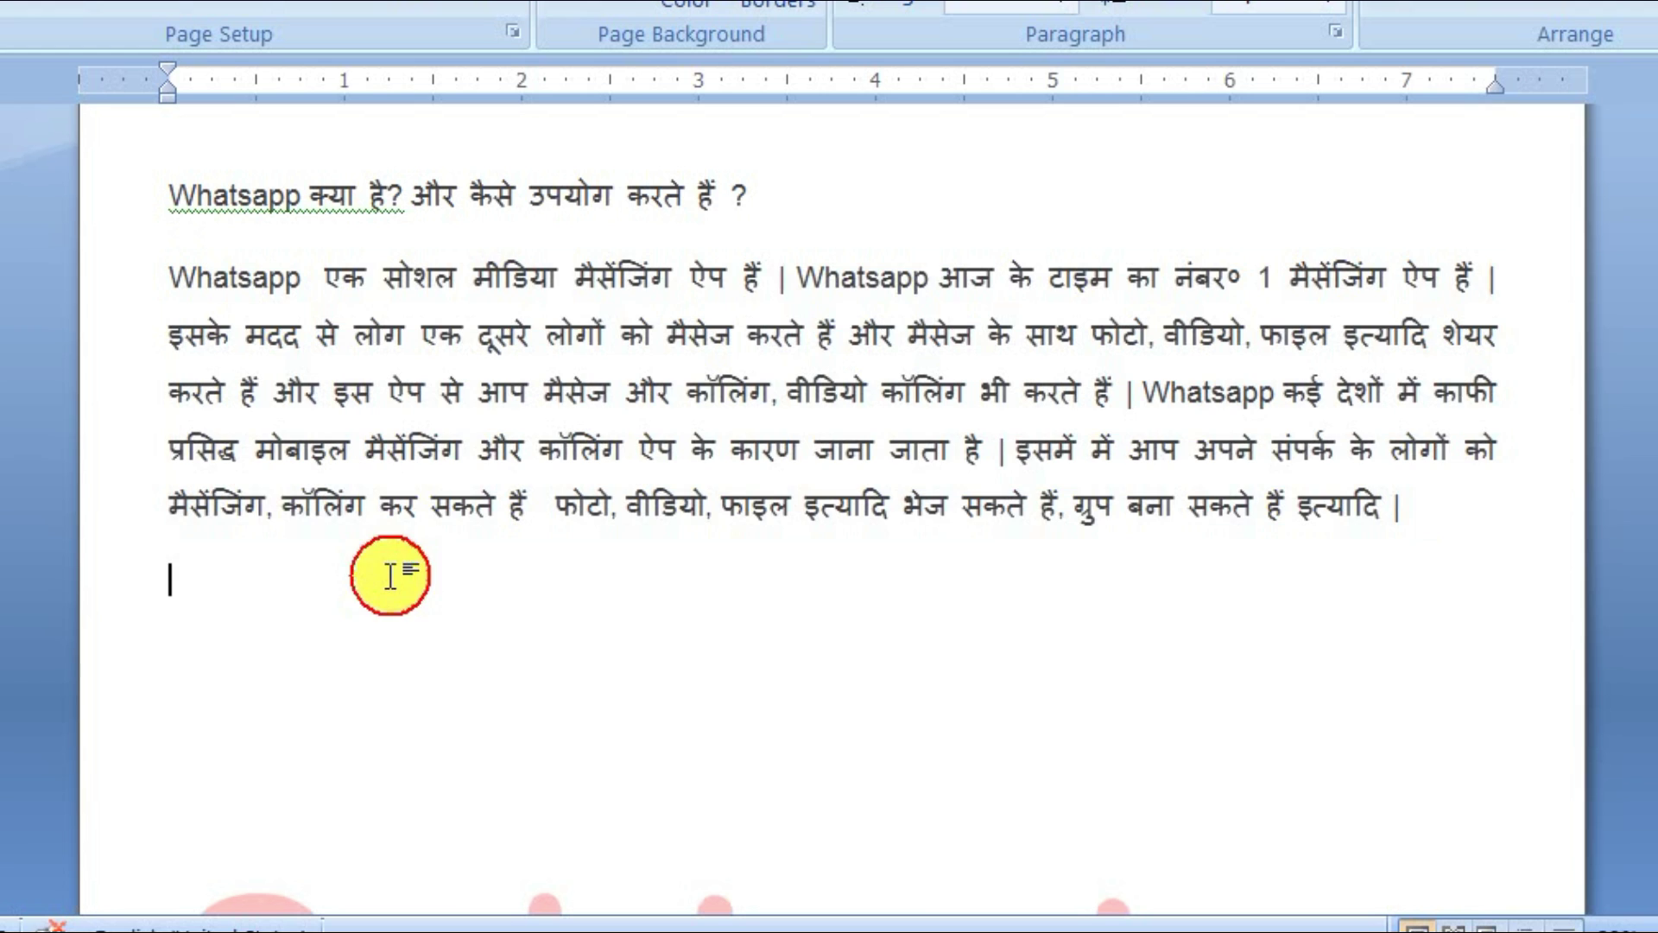
key("ctrl+v")
scroll(418, 636, "down", 1)
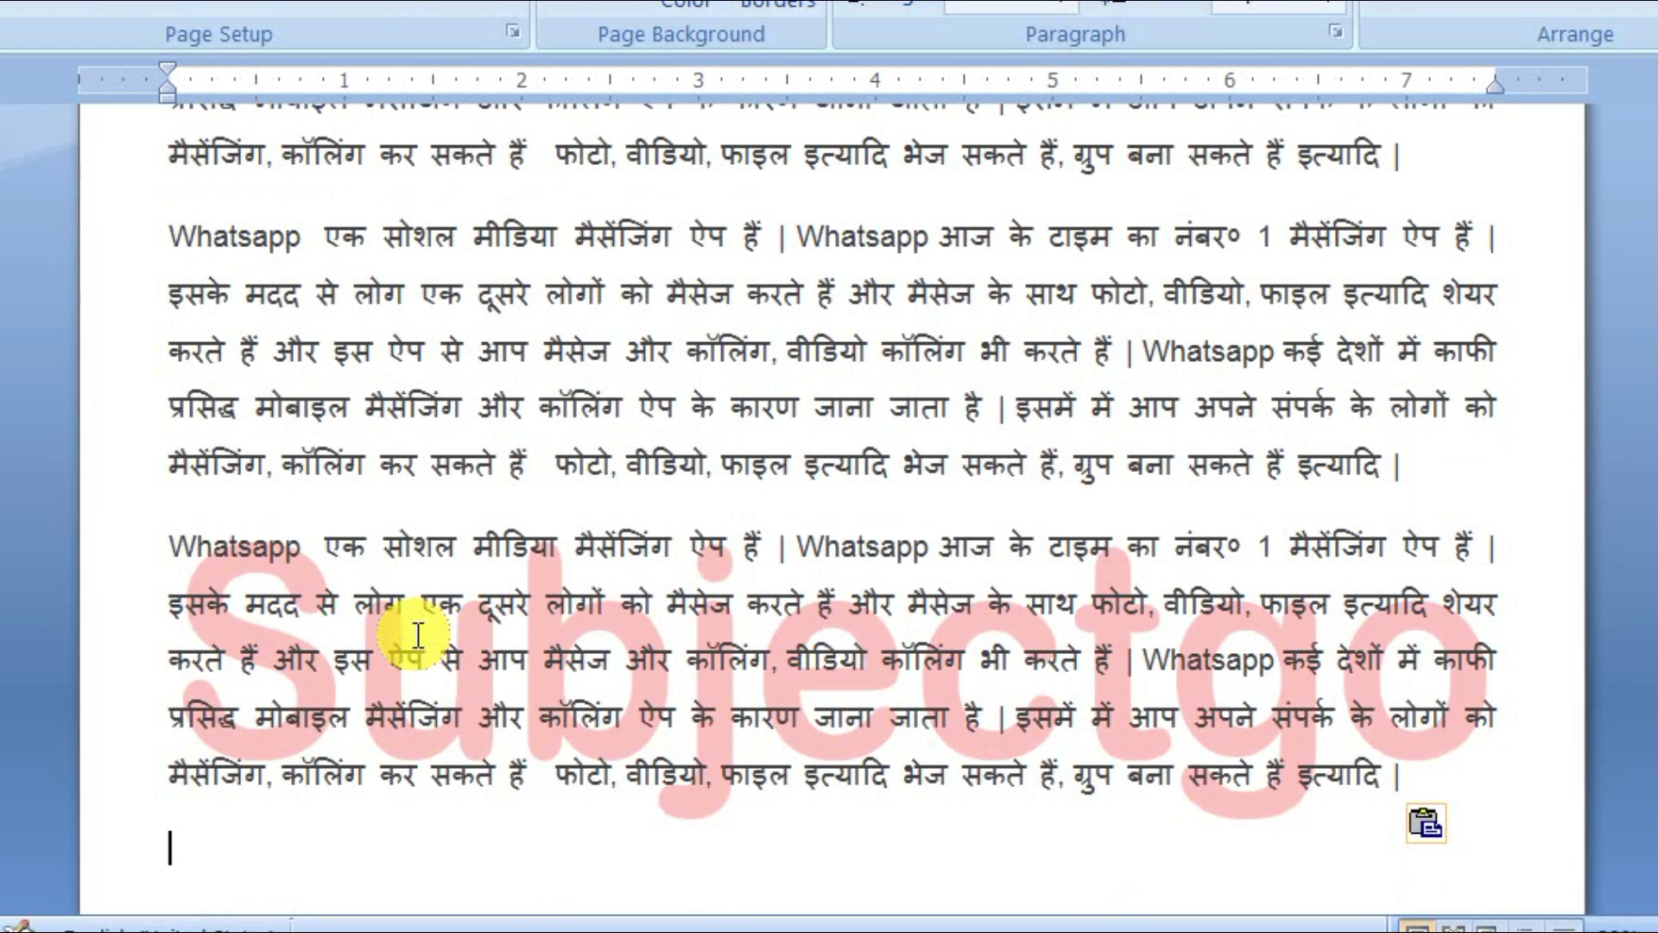
key("ctrl+v")
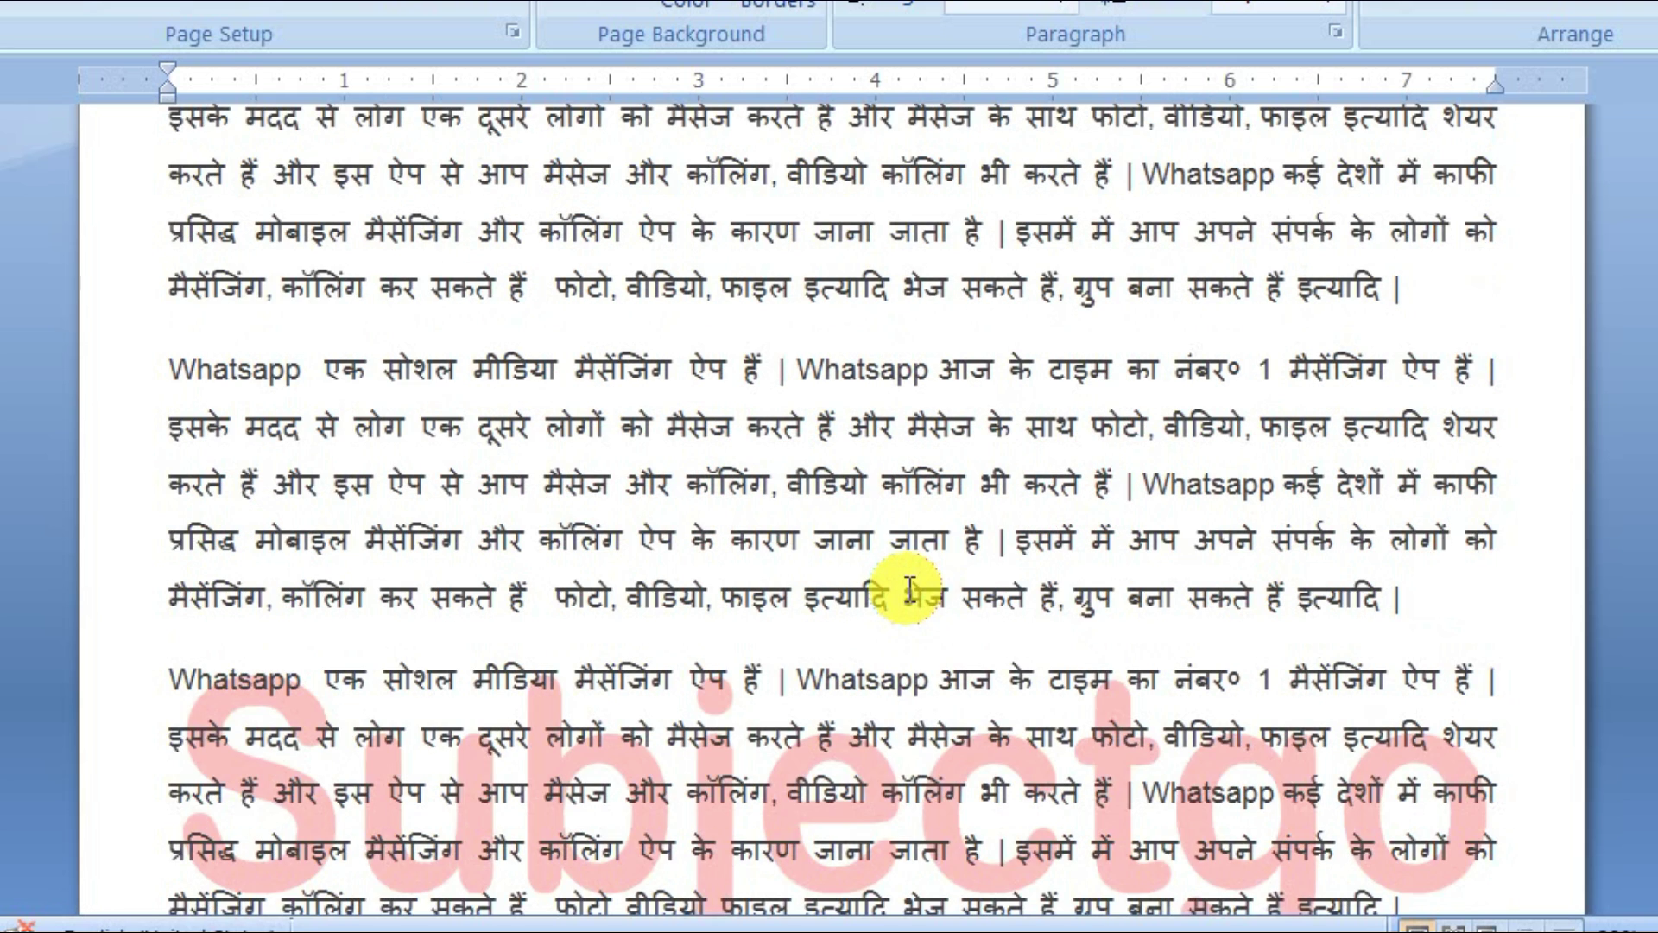
key("ctrl+v")
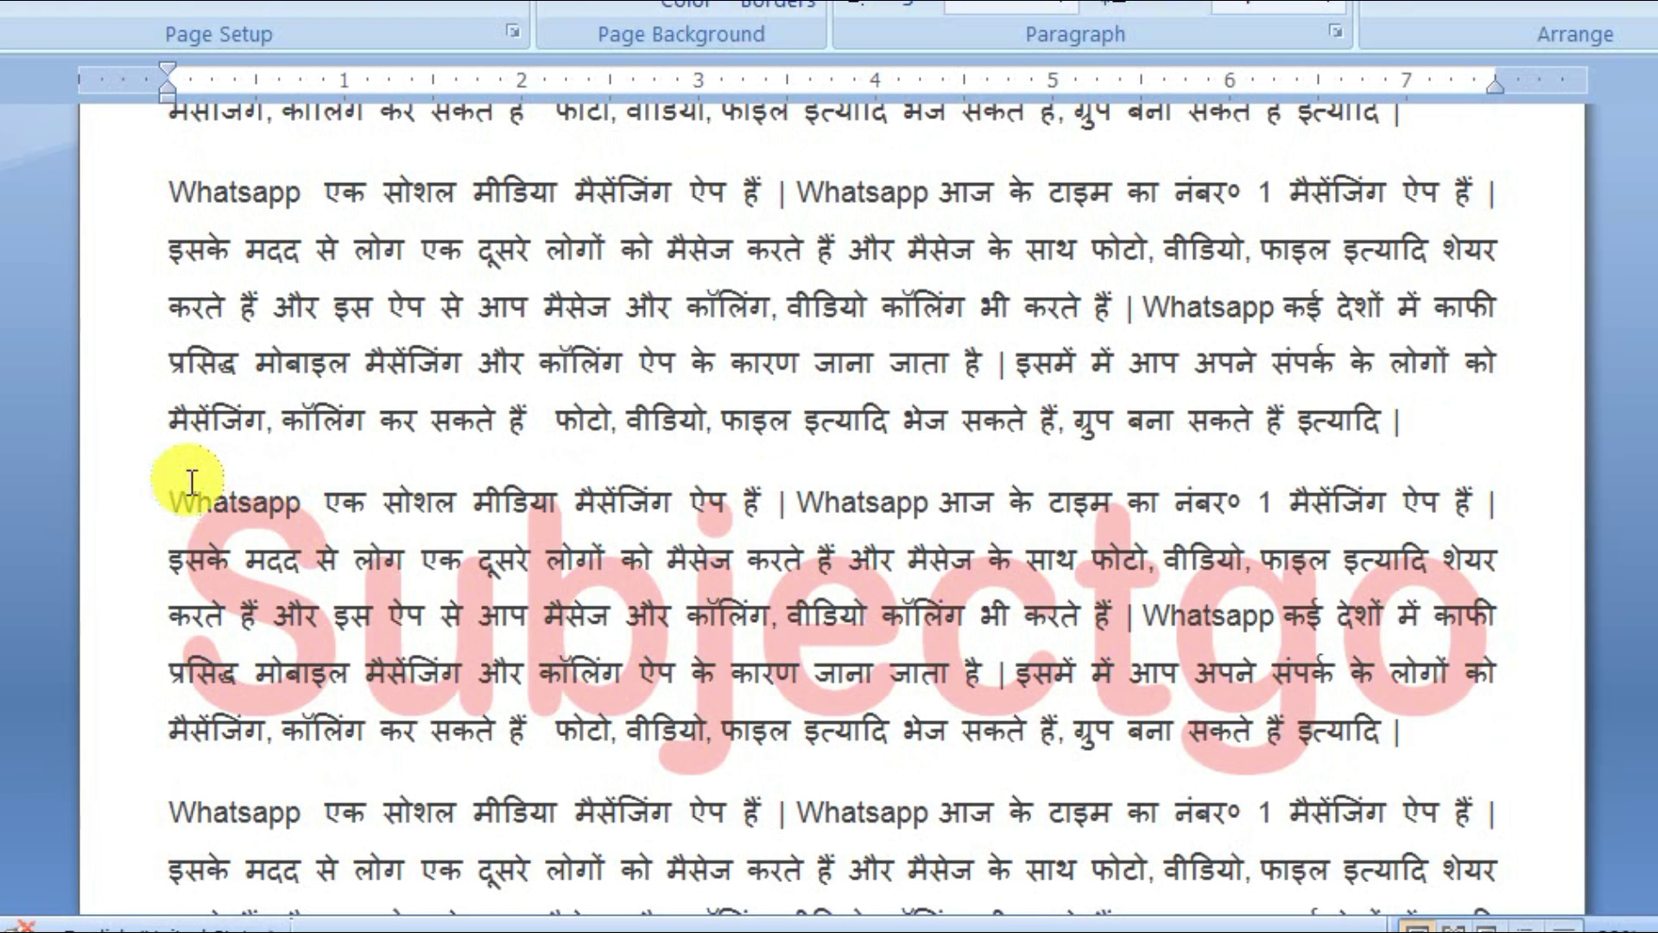
Paste two more copies of the paragraph at the document end.
left_click(169, 484)
left_click_drag(170, 484, 1210, 740)
key("ctrl+c")
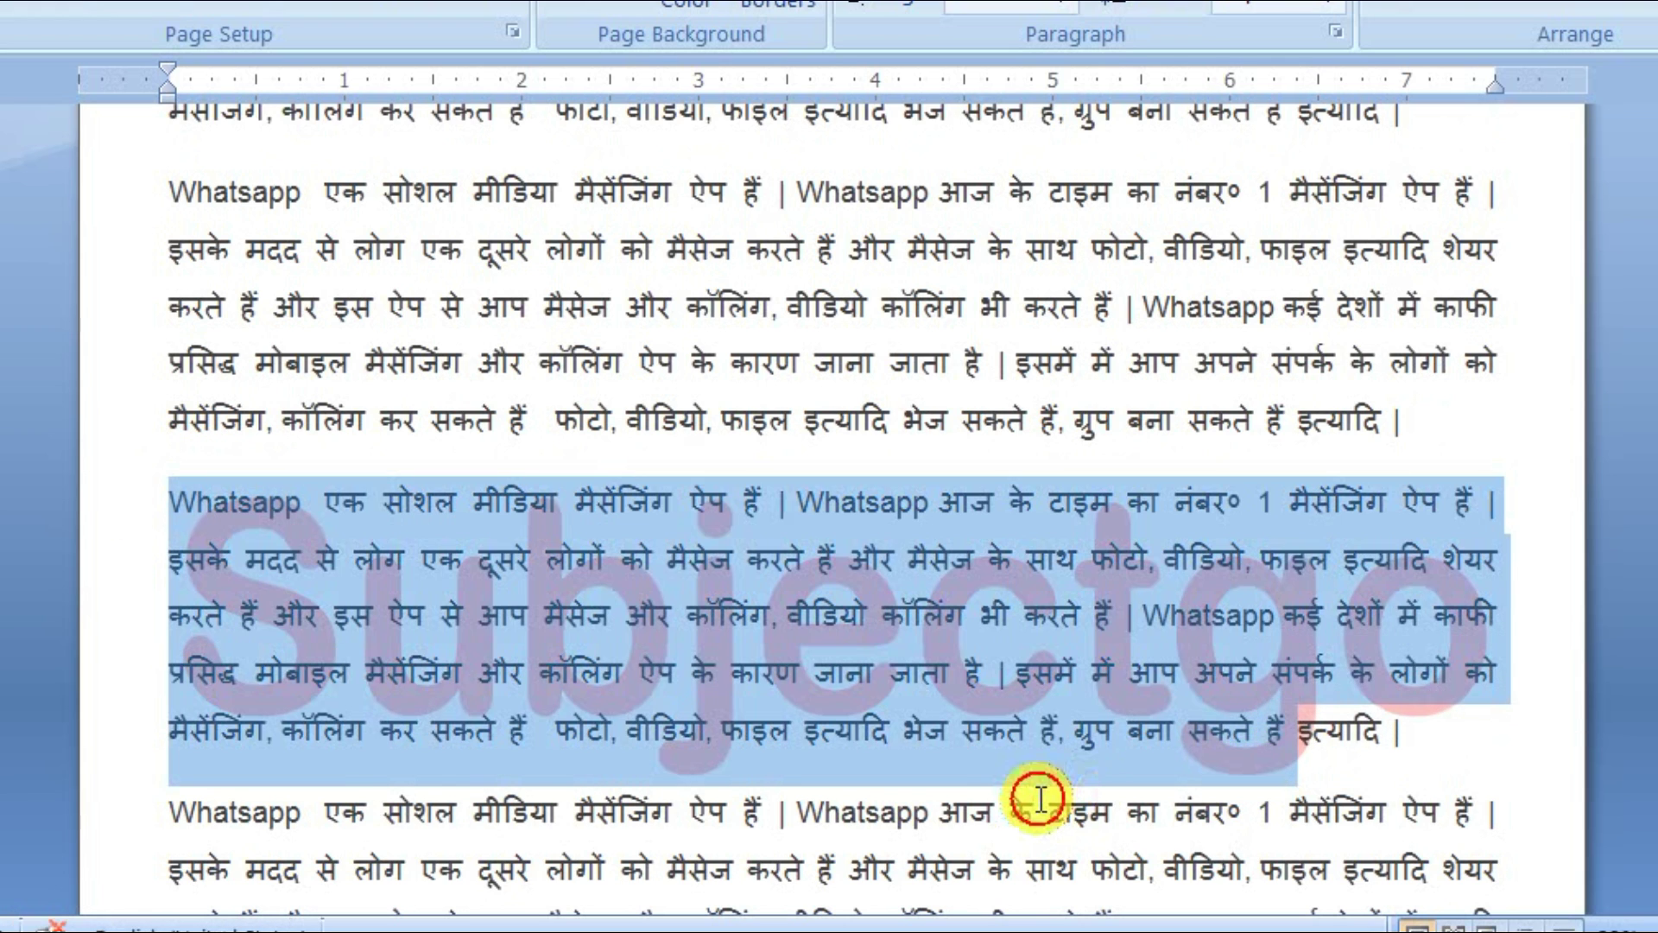
left_click(1040, 799)
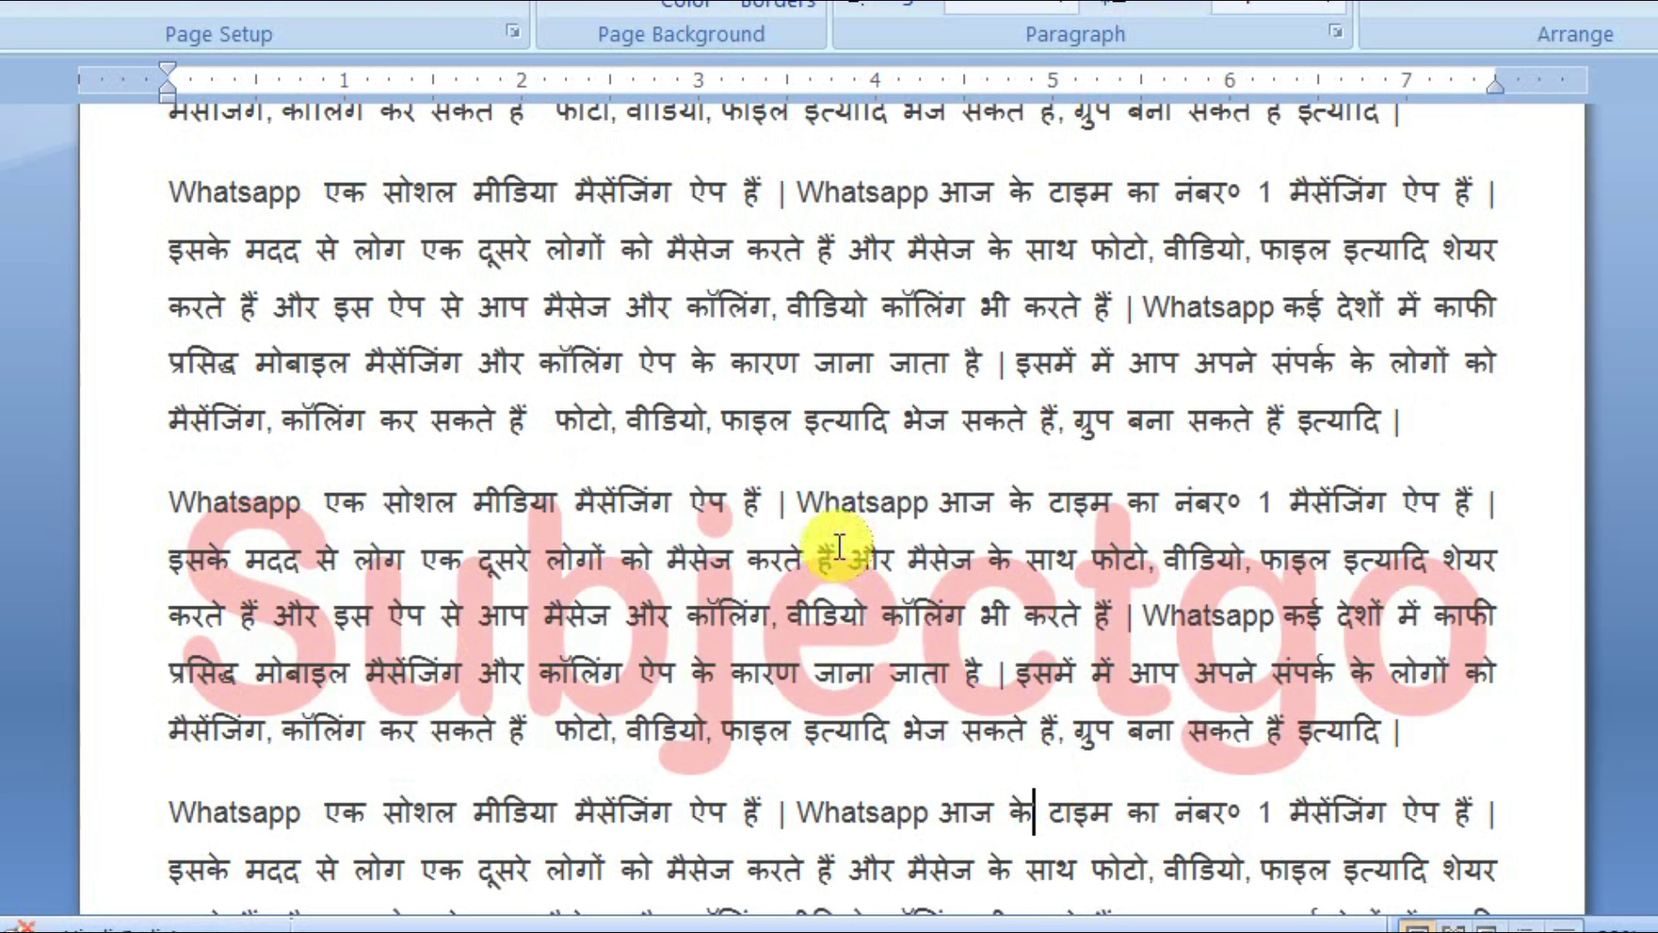
key("ctrl+v")
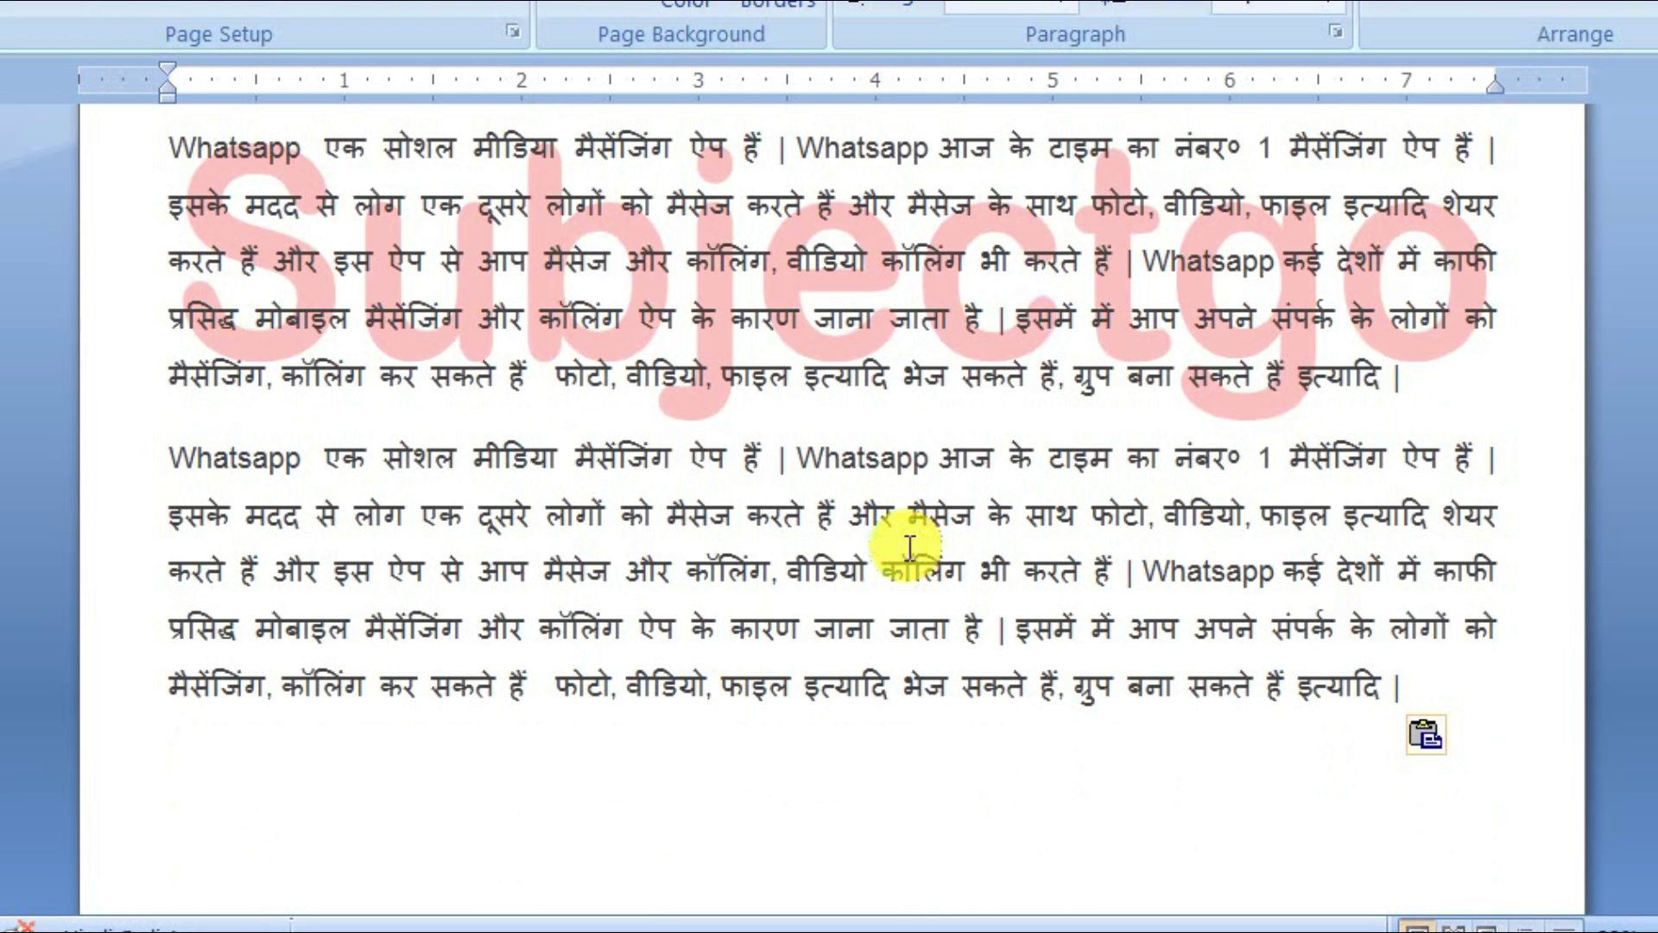
key("ctrl+v")
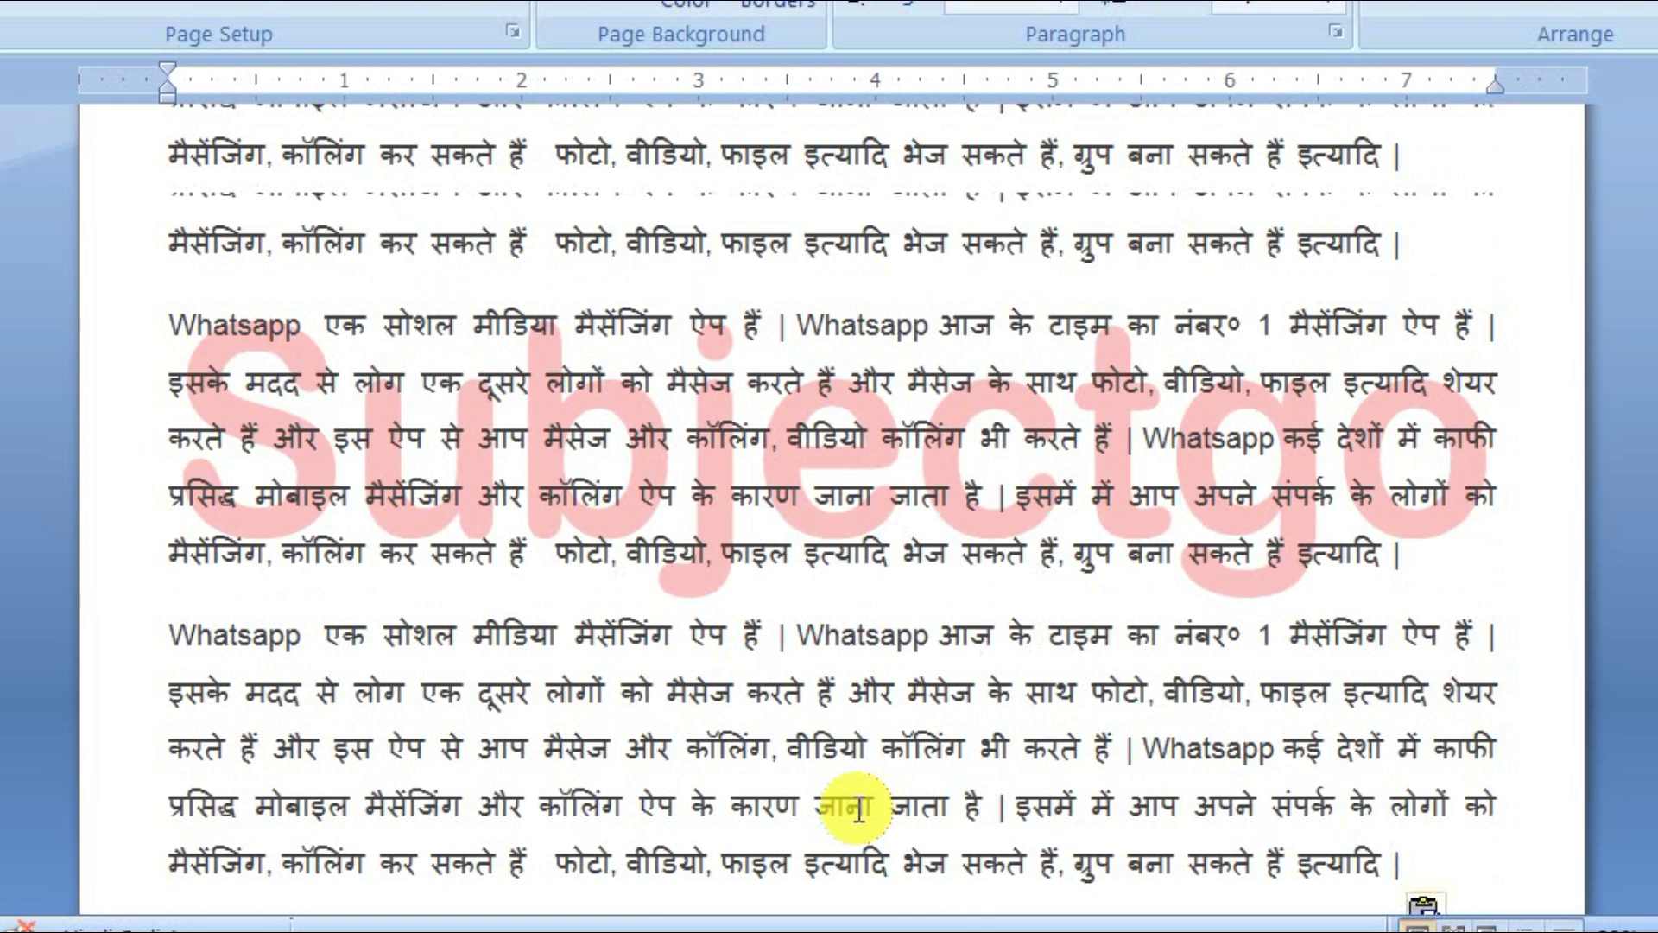
scroll(852, 795, "up", 1)
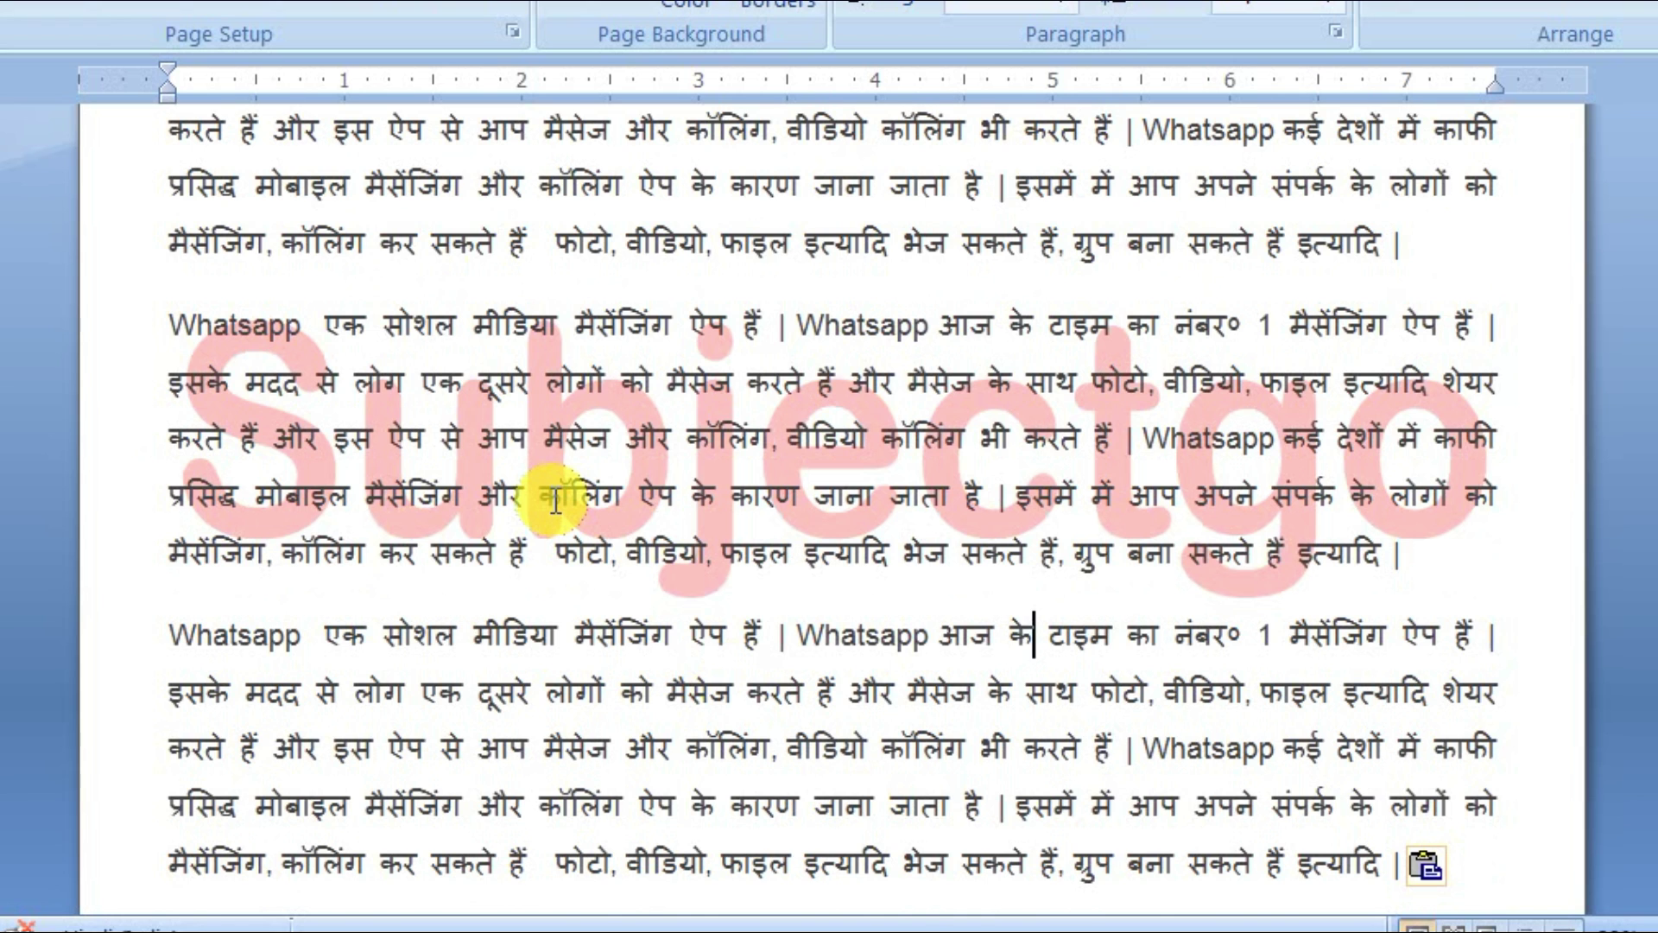
scroll(556, 501, "up", 2)
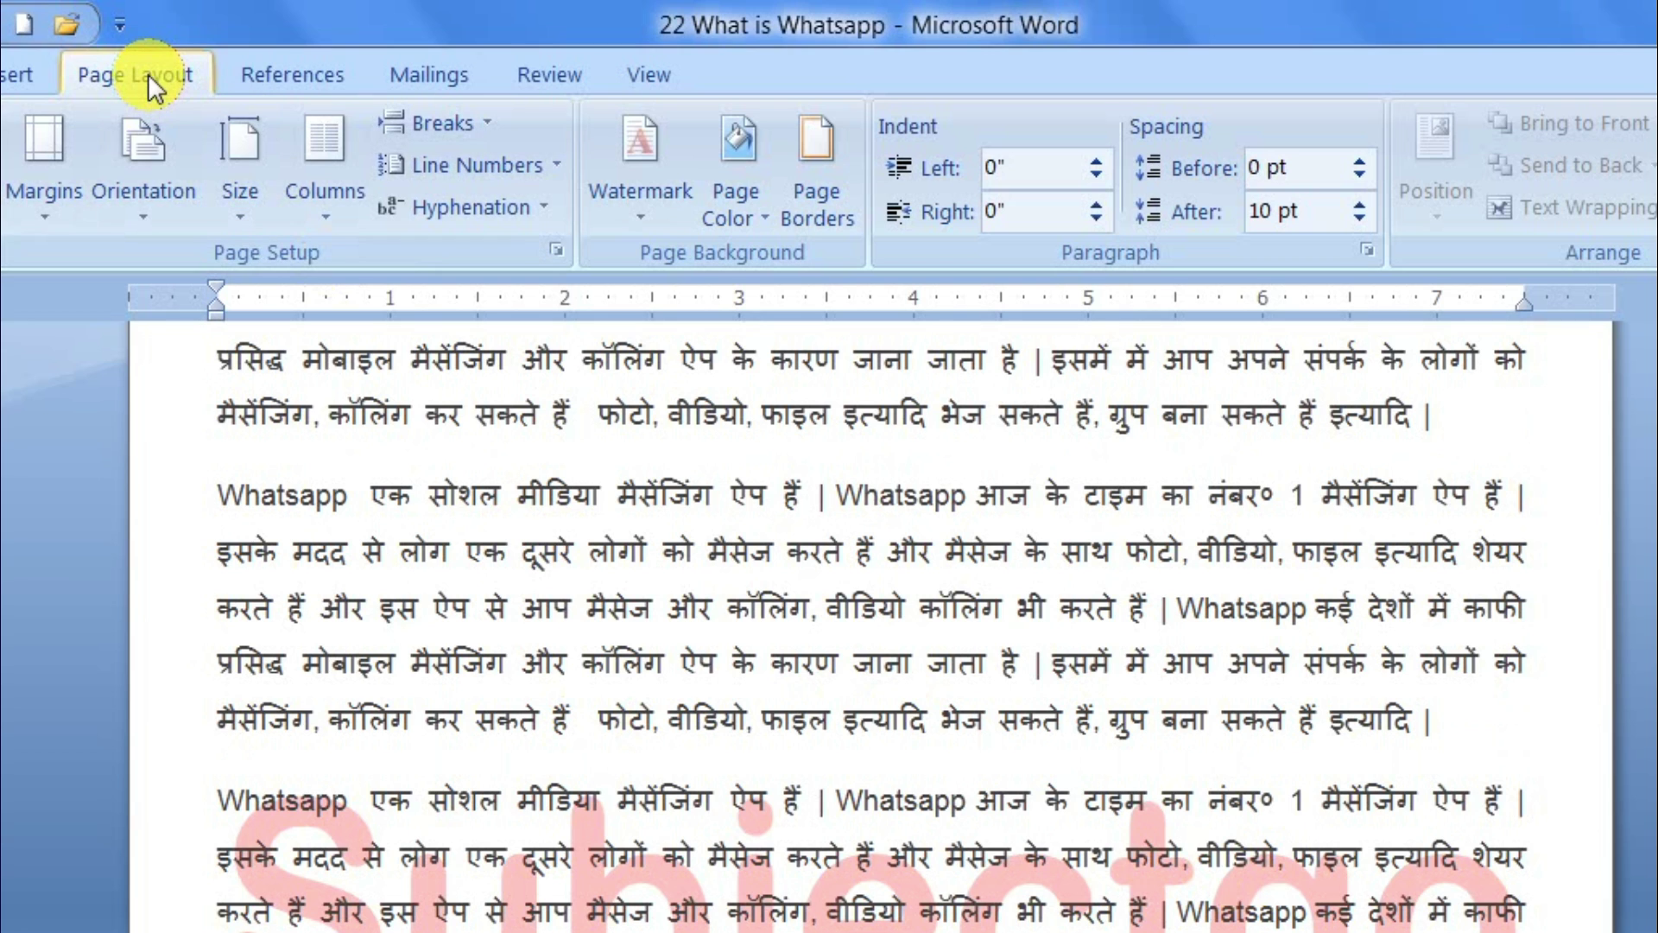
Choose No watermark in the custom watermark settings and apply it.
left_click(655, 199)
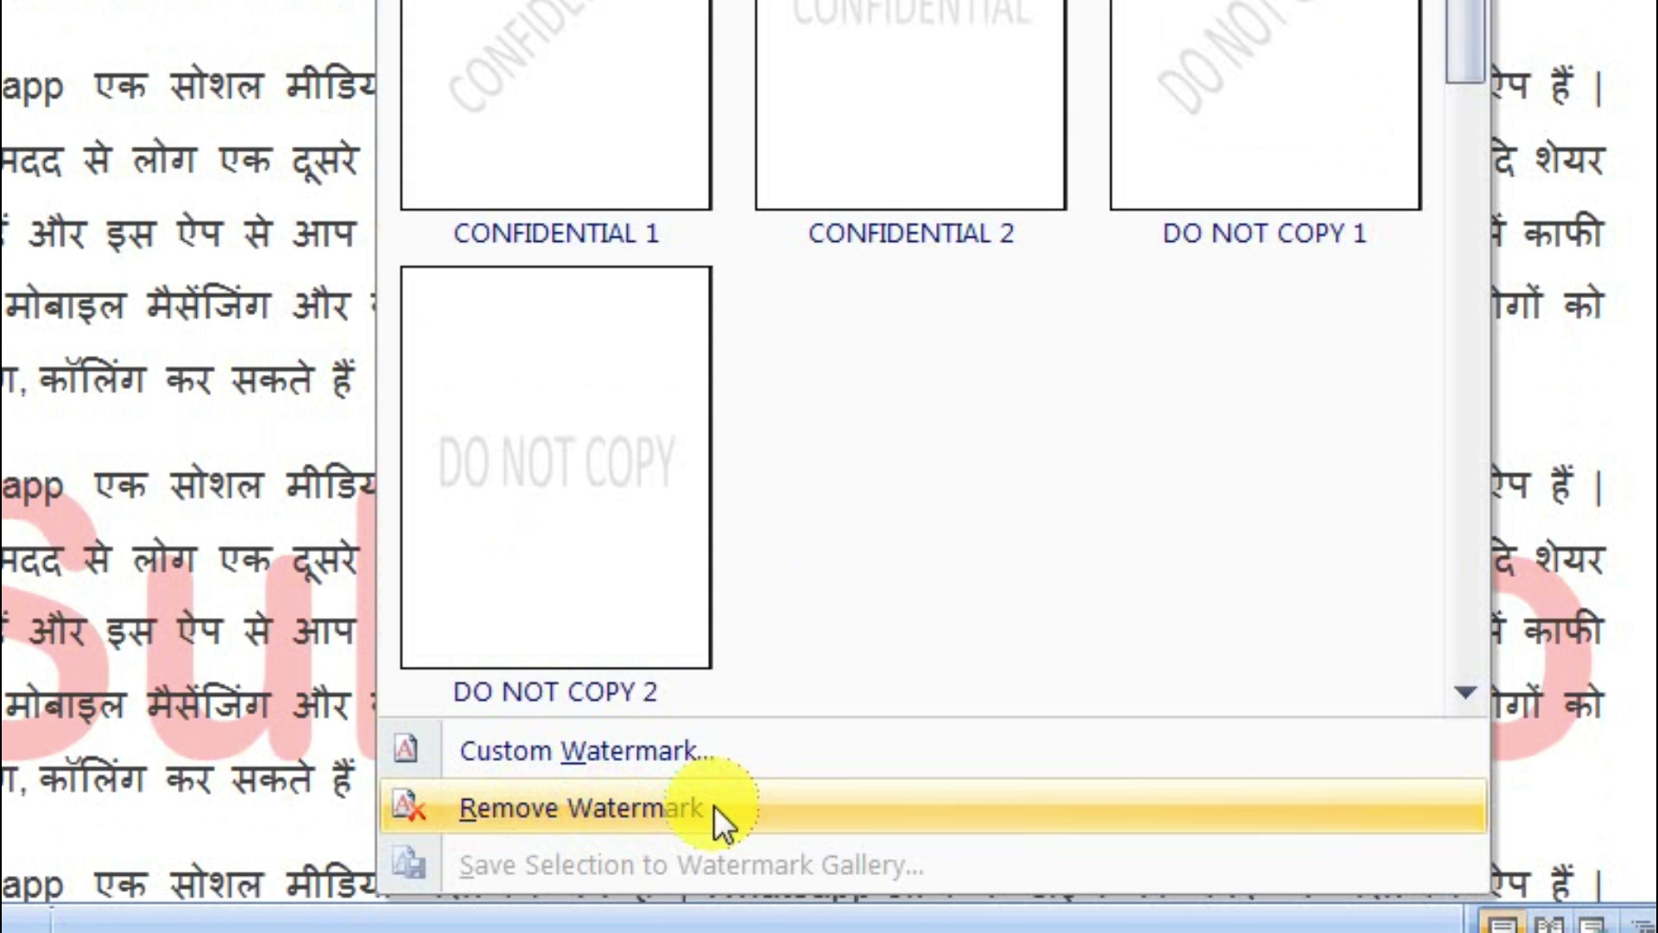
left_click(697, 759)
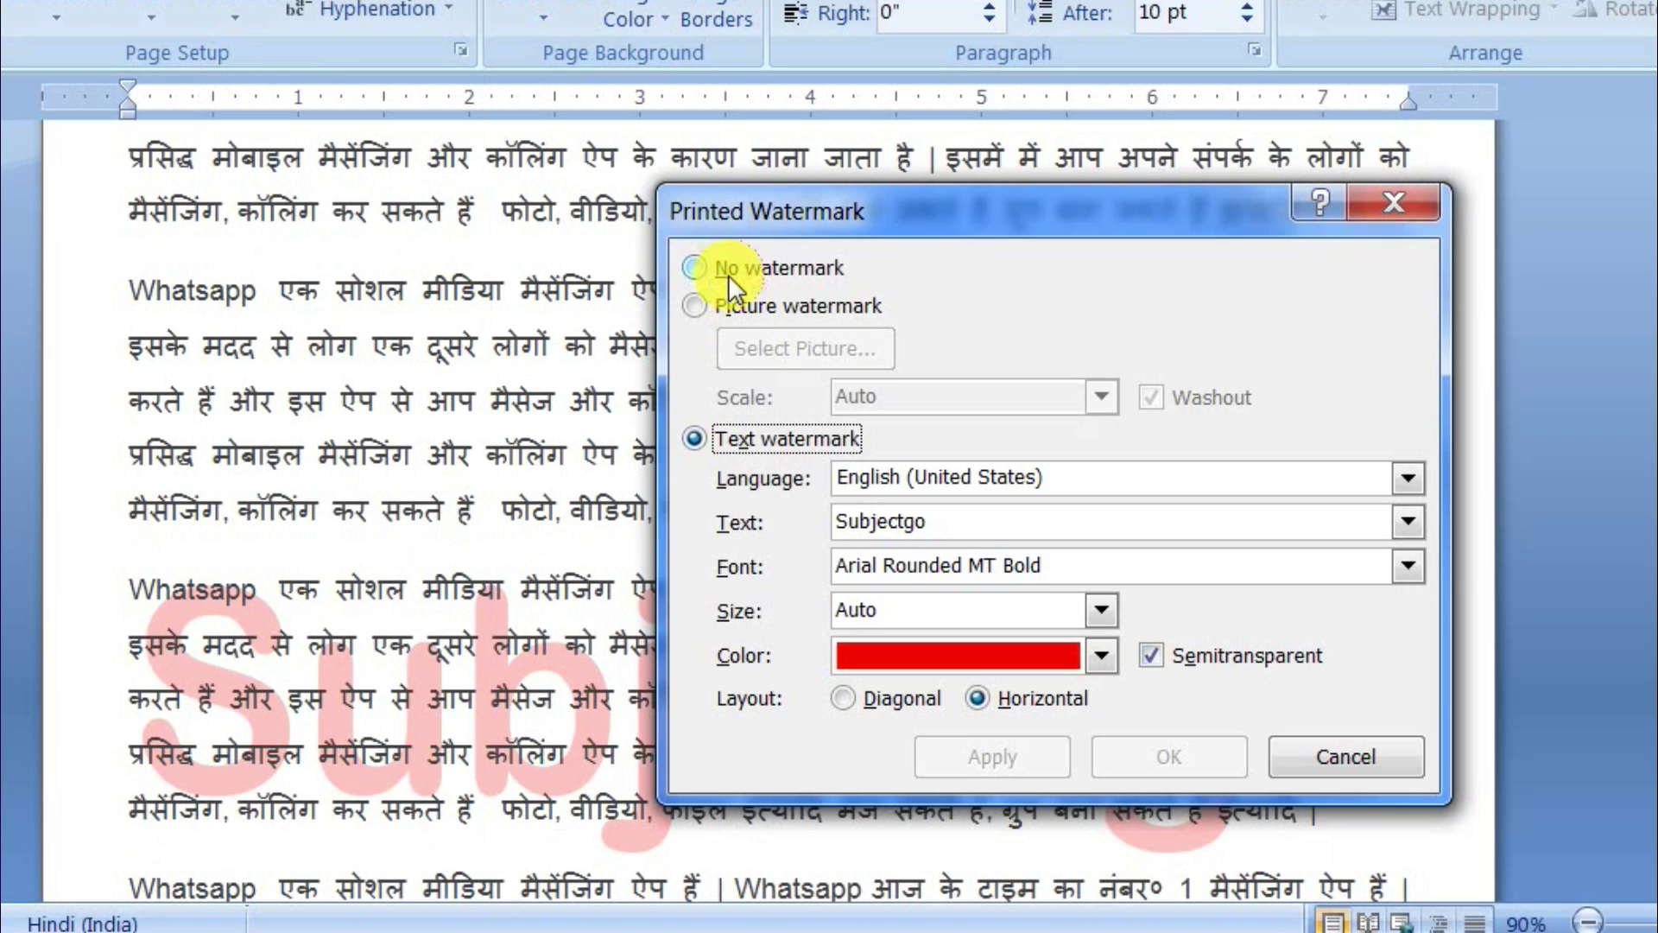
left_click(700, 268)
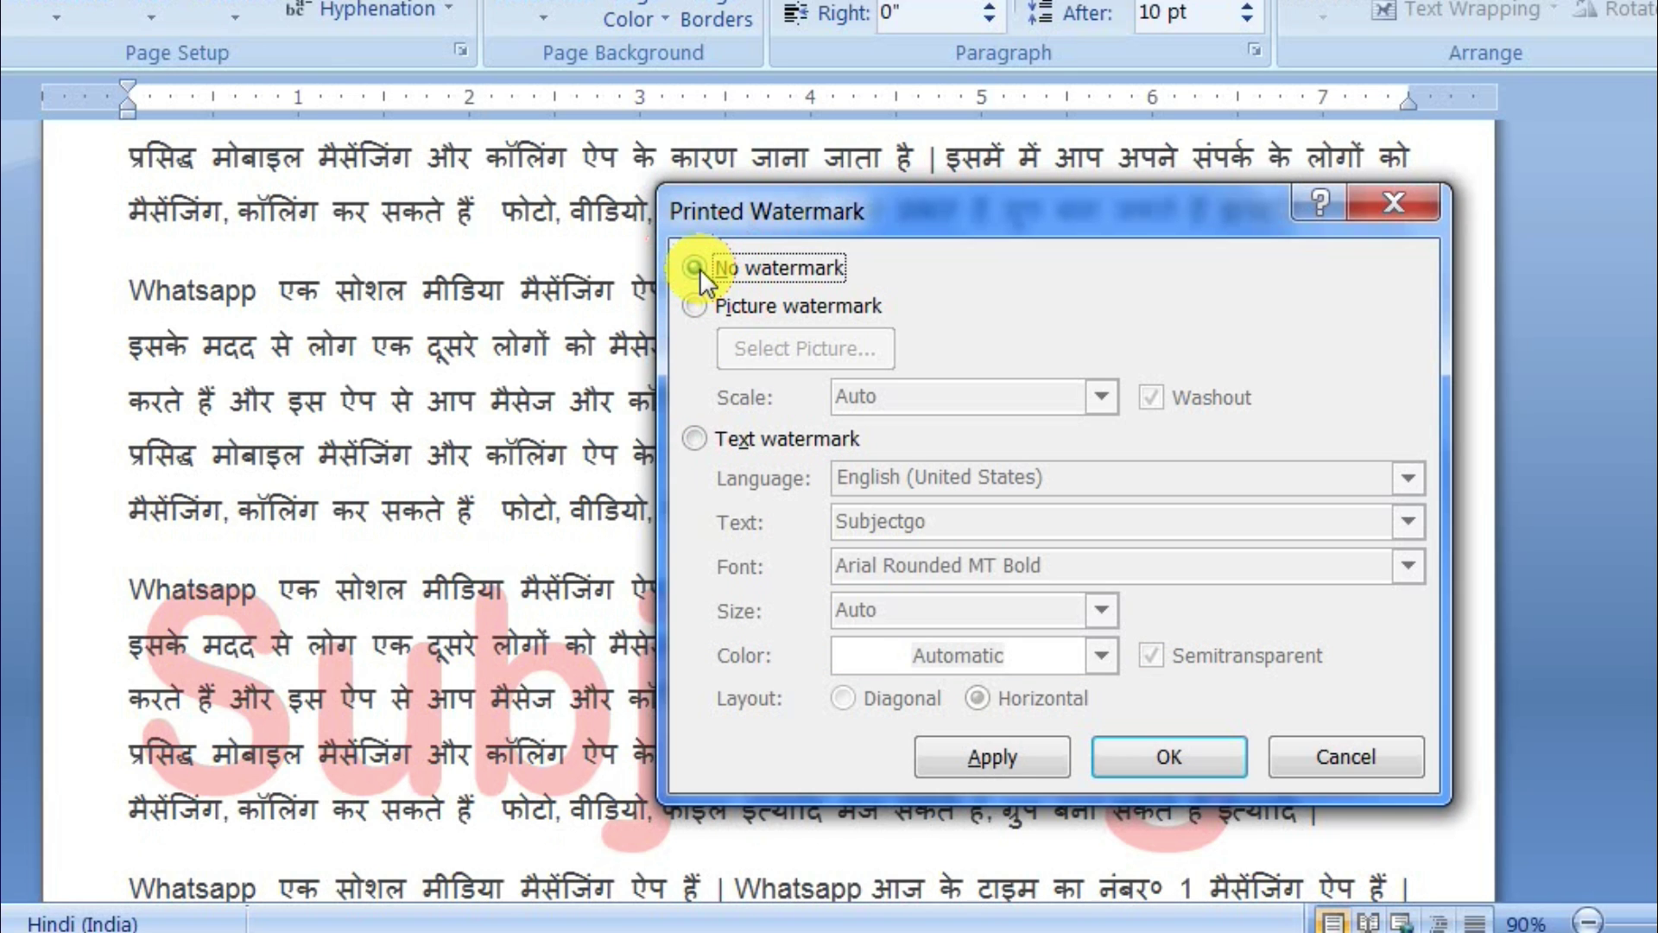
left_click(1004, 760)
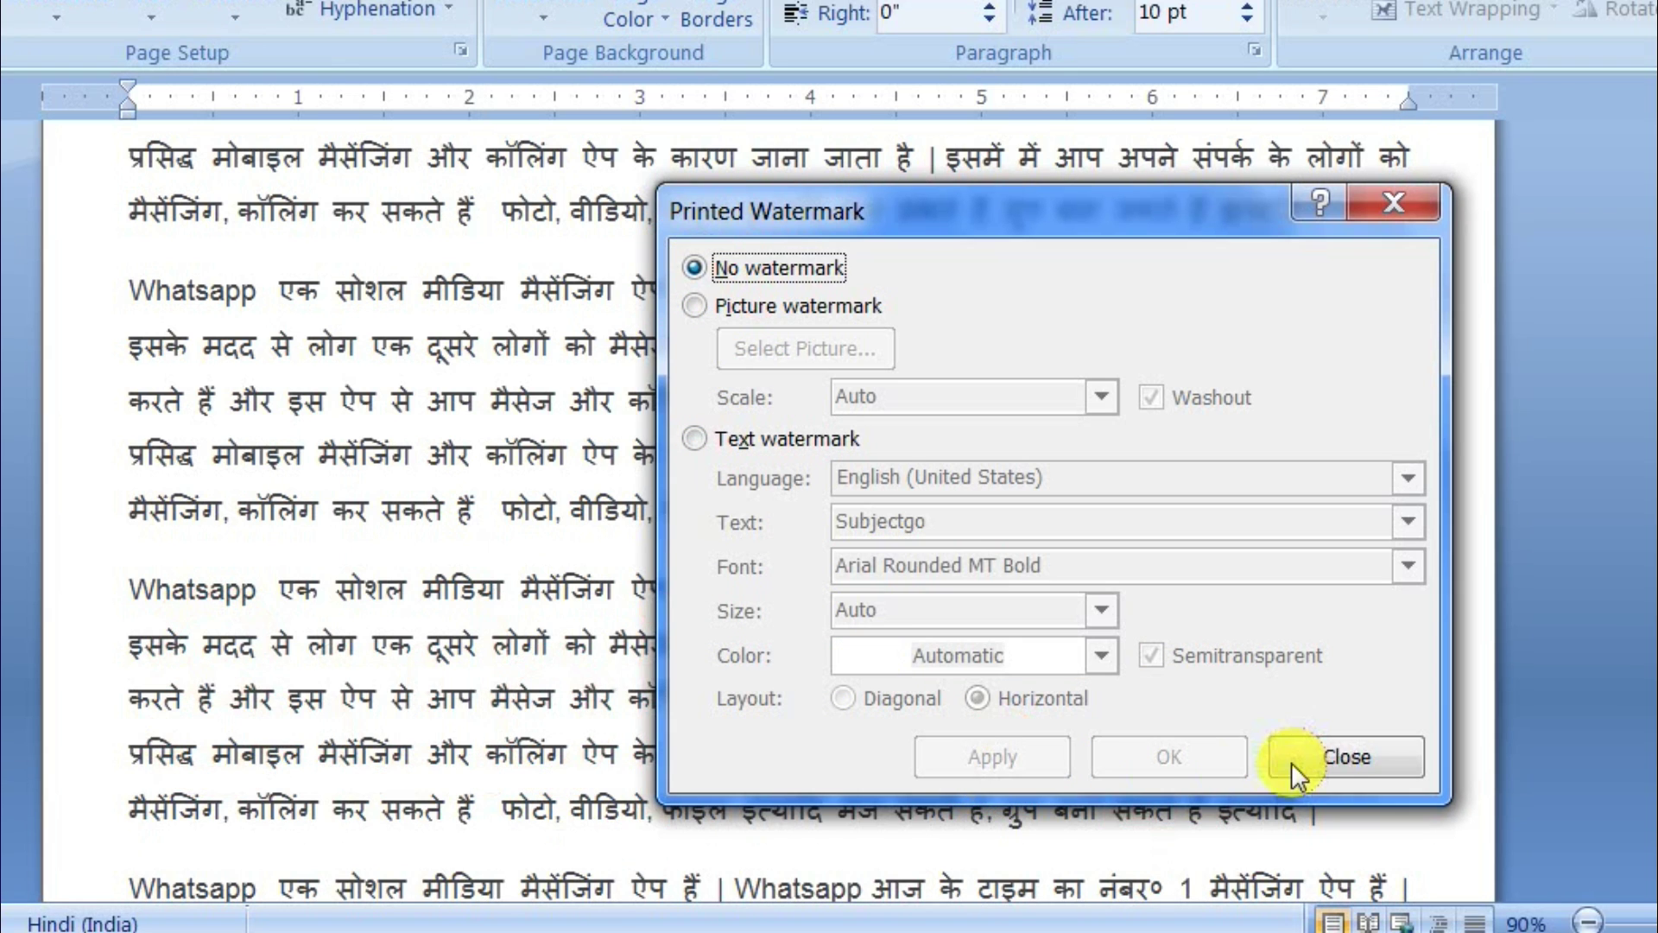
left_click(1337, 755)
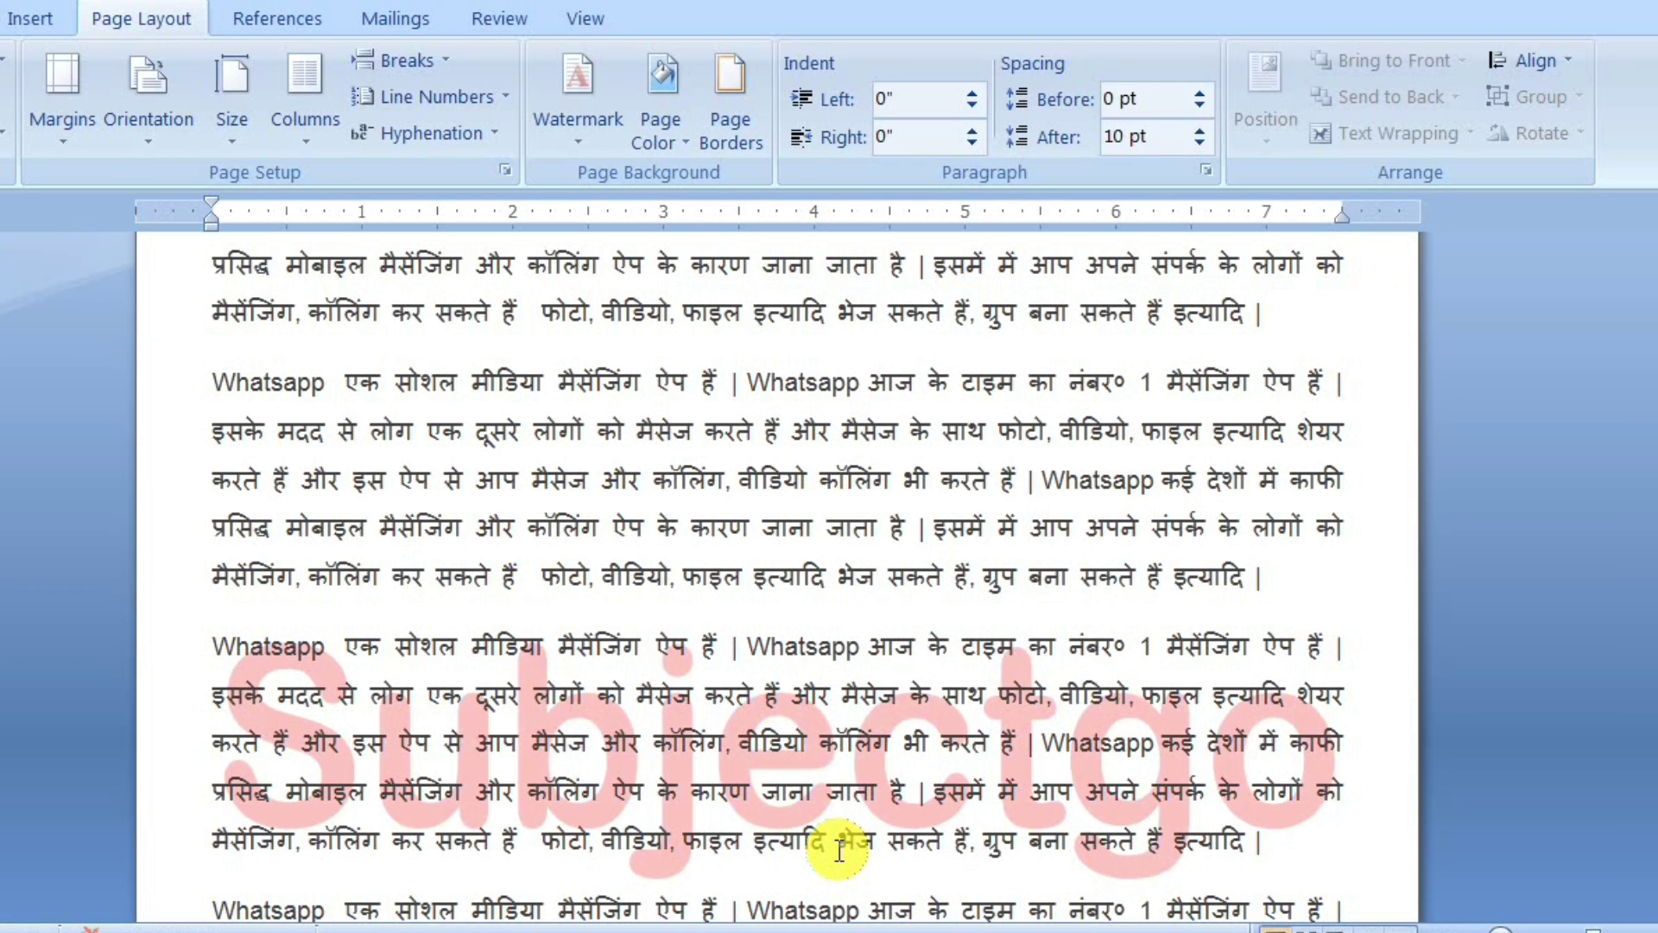
Remove the red 'Subjectgo' watermark using Remove Watermark in the Watermark gallery.
left_click(579, 143)
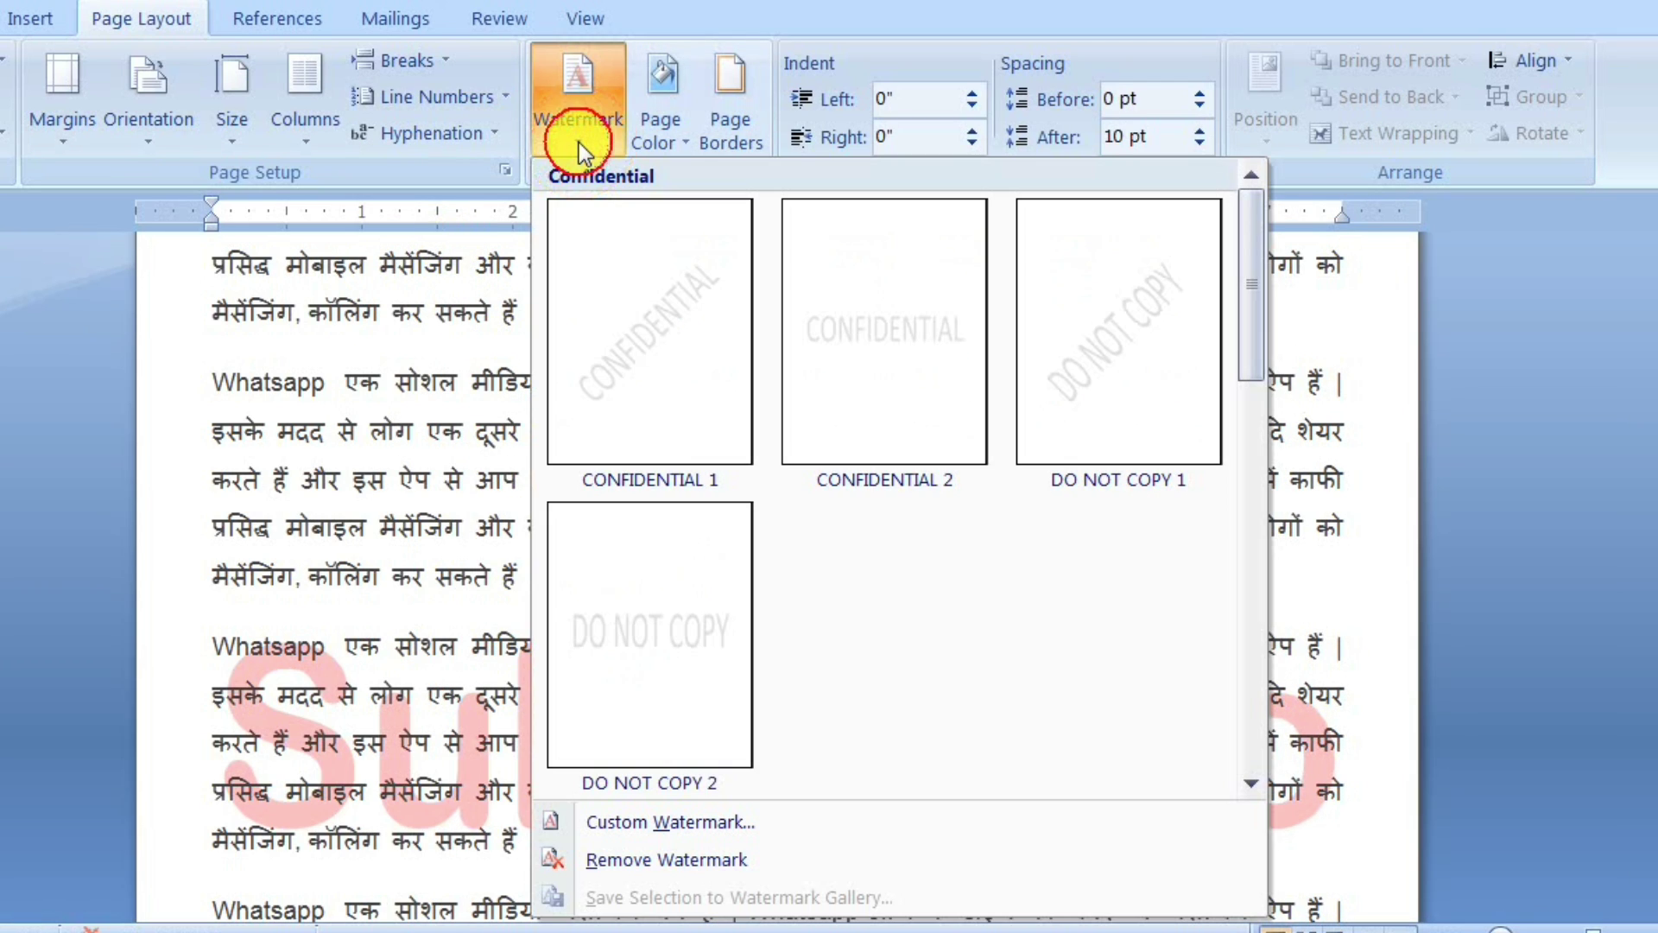
left_click(656, 860)
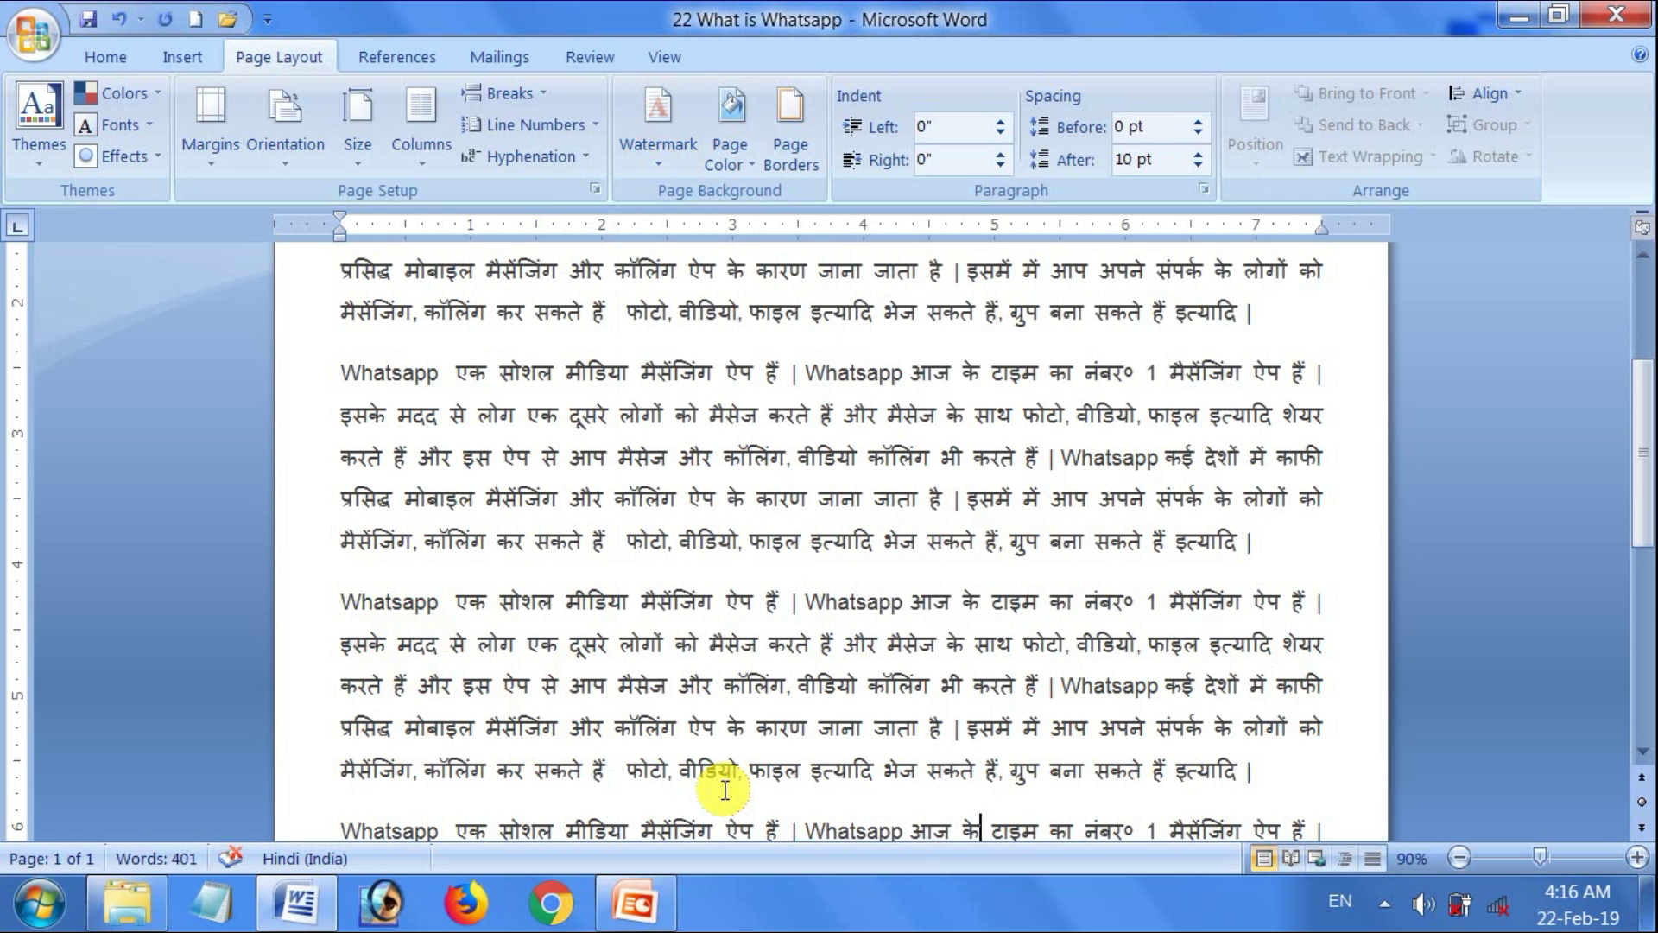